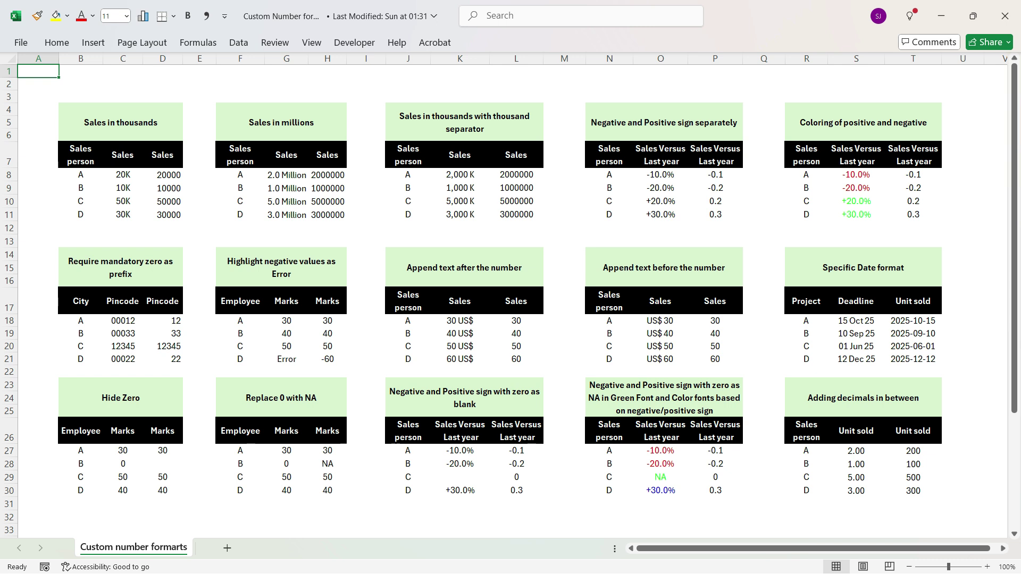
# - Review the built-in number formats available for cells, without applying one
pyautogui.click(56, 42)
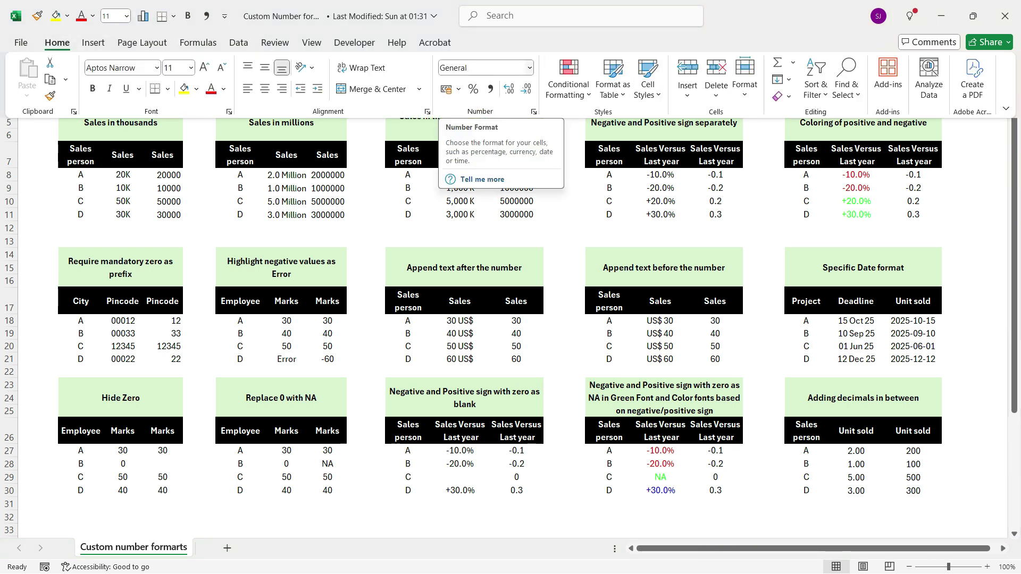
pyautogui.click(529, 67)
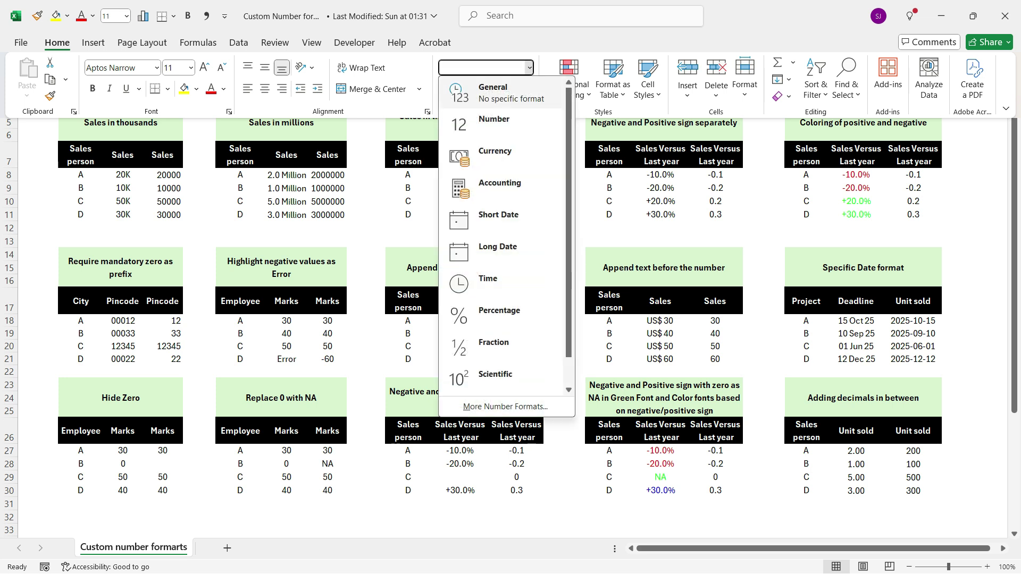
pyautogui.press('Down')
pyautogui.press('Down')
pyautogui.press('Down')
pyautogui.press('Down')
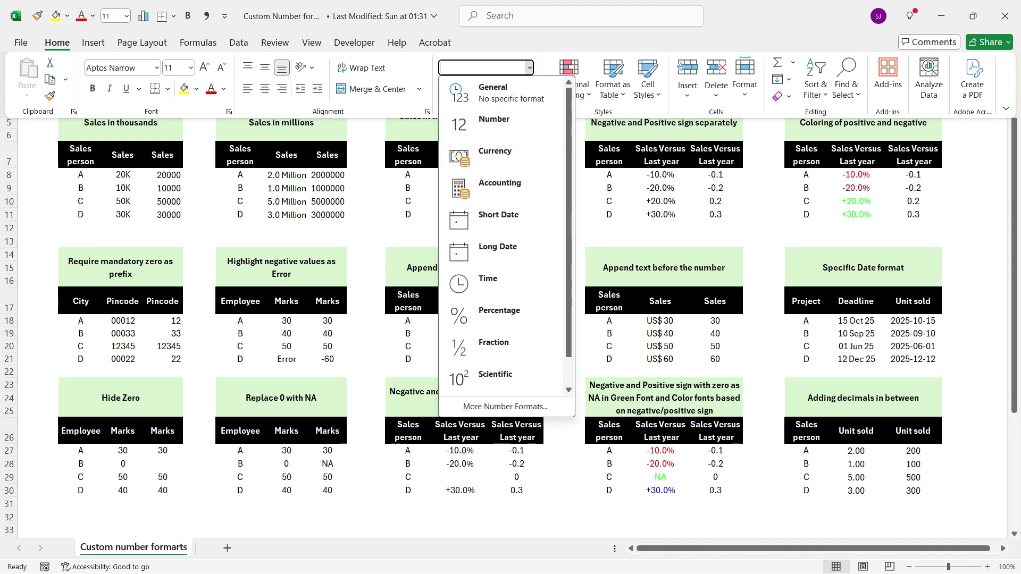
pyautogui.press('Escape')
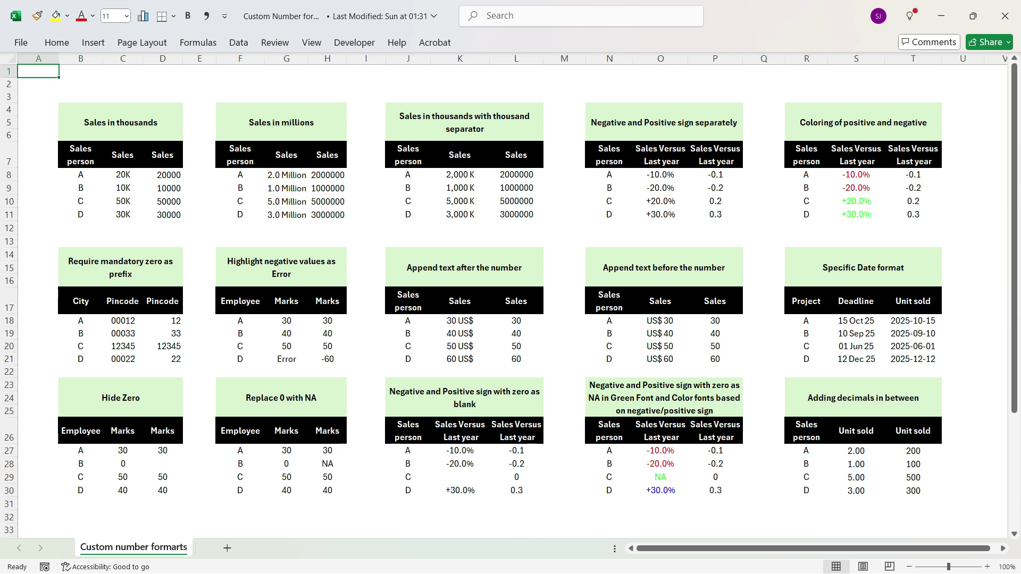
# - Examine the formatted example ranges across the tables, from sales, sign and colour formats to pincode, date, zero-hiding and decimal formats
pyautogui.moveTo(123, 174); pyautogui.dragTo(122, 214)
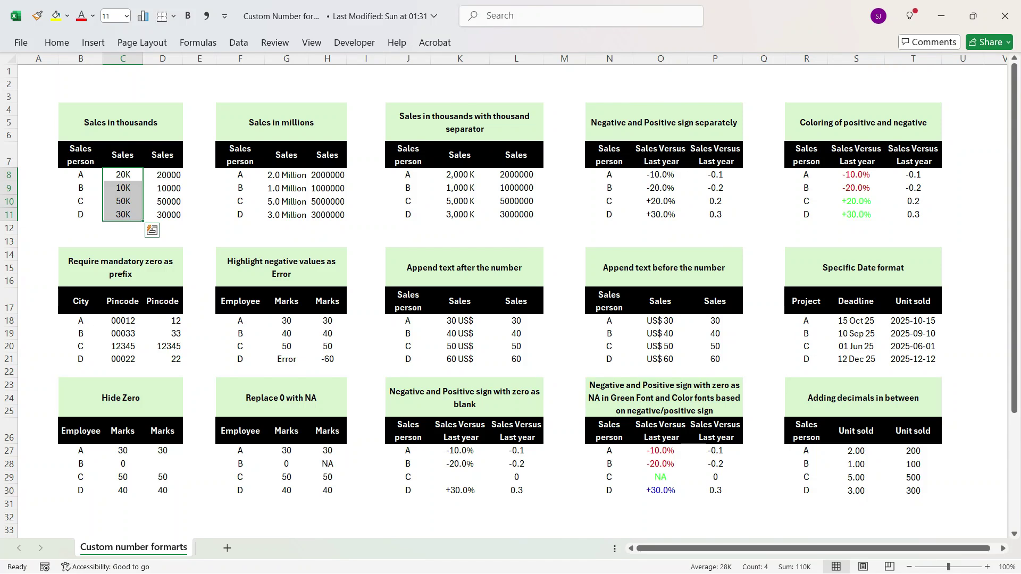
pyautogui.moveTo(286, 175); pyautogui.dragTo(286, 215)
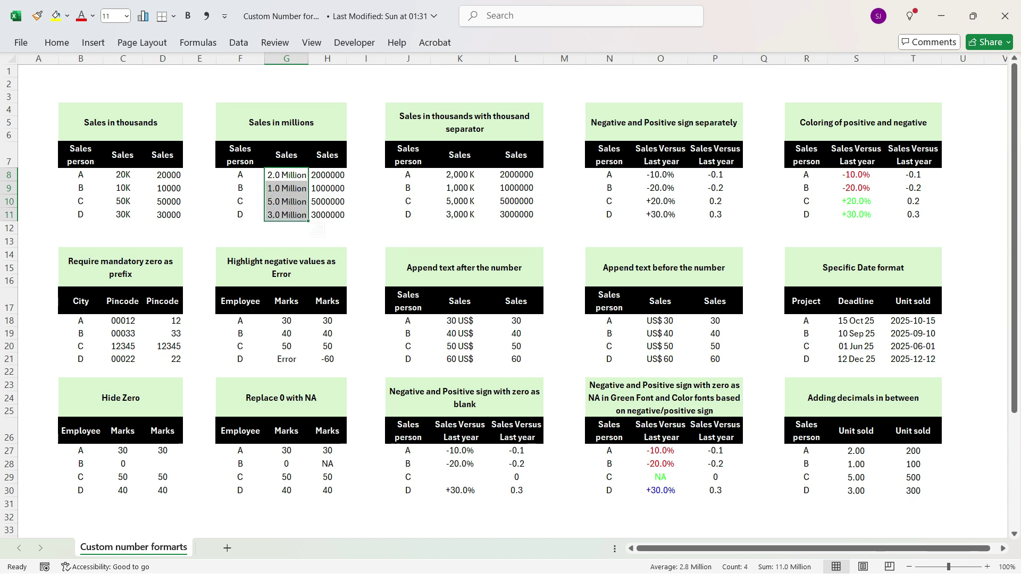
pyautogui.moveTo(660, 174); pyautogui.dragTo(660, 214)
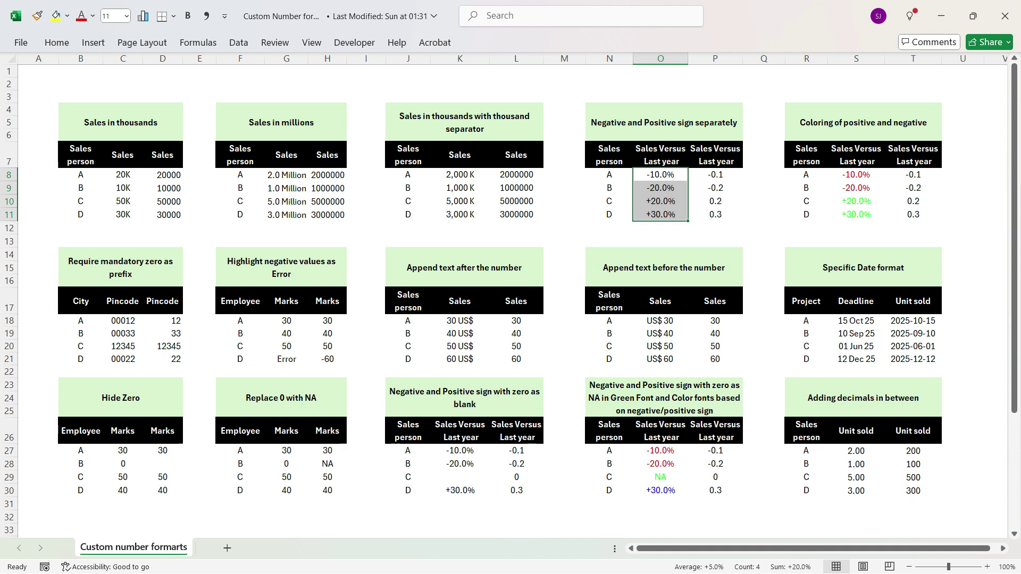
pyautogui.moveTo(856, 174); pyautogui.dragTo(855, 214)
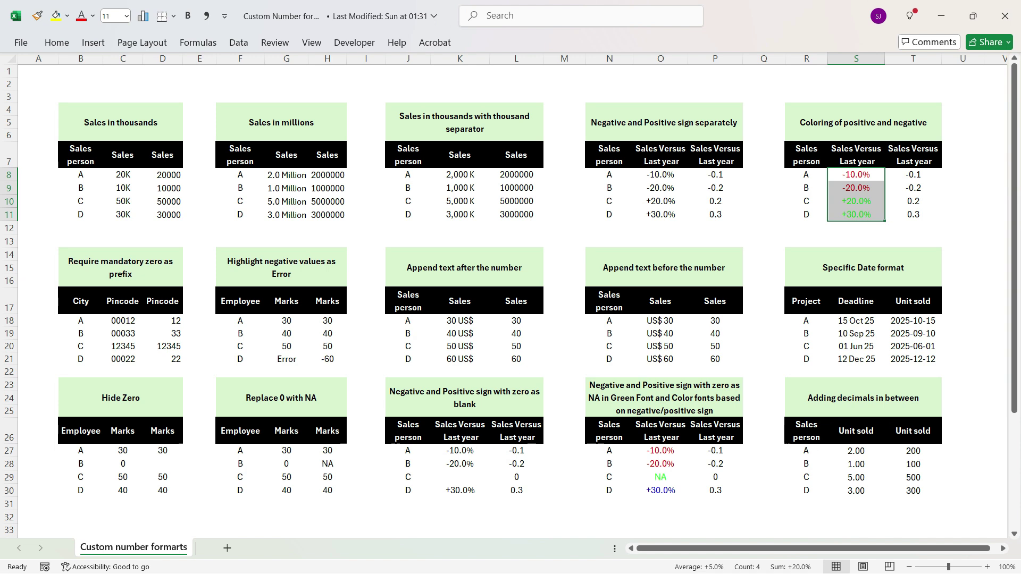
pyautogui.moveTo(122, 321); pyautogui.dragTo(122, 359)
pyautogui.moveTo(162, 321); pyautogui.dragTo(162, 359)
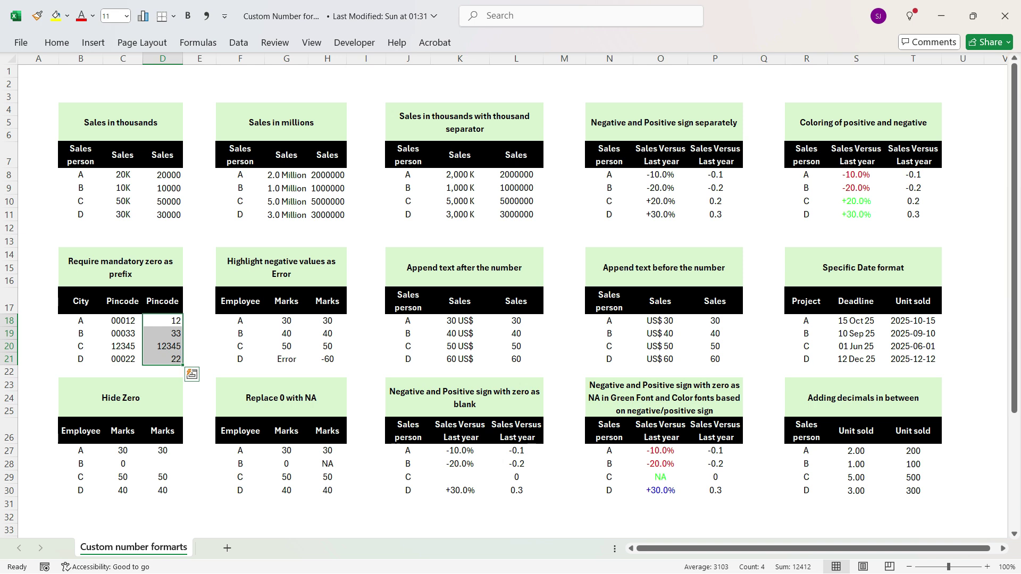
pyautogui.moveTo(122, 320); pyautogui.dragTo(123, 359)
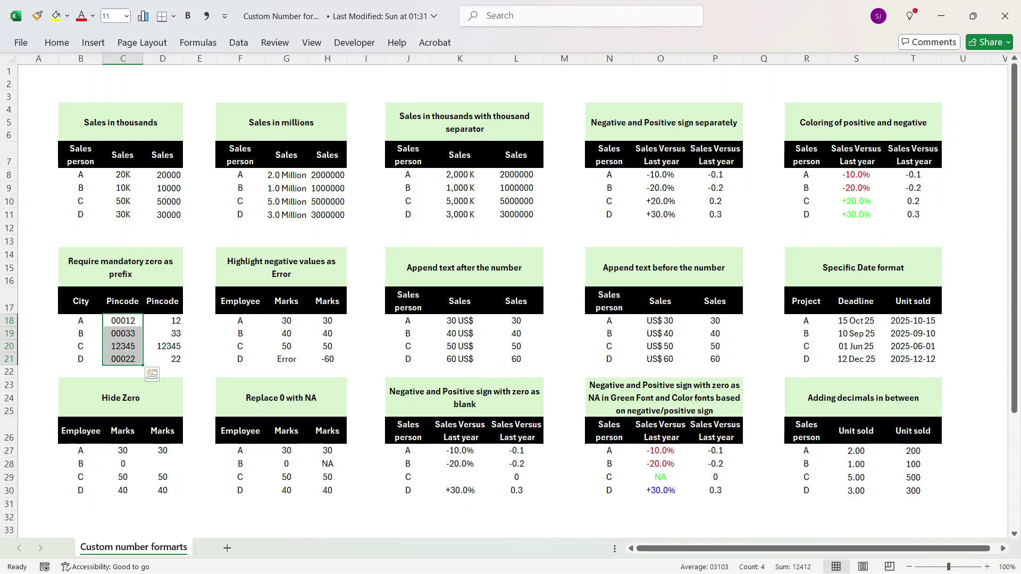
pyautogui.moveTo(286, 321); pyautogui.dragTo(327, 359)
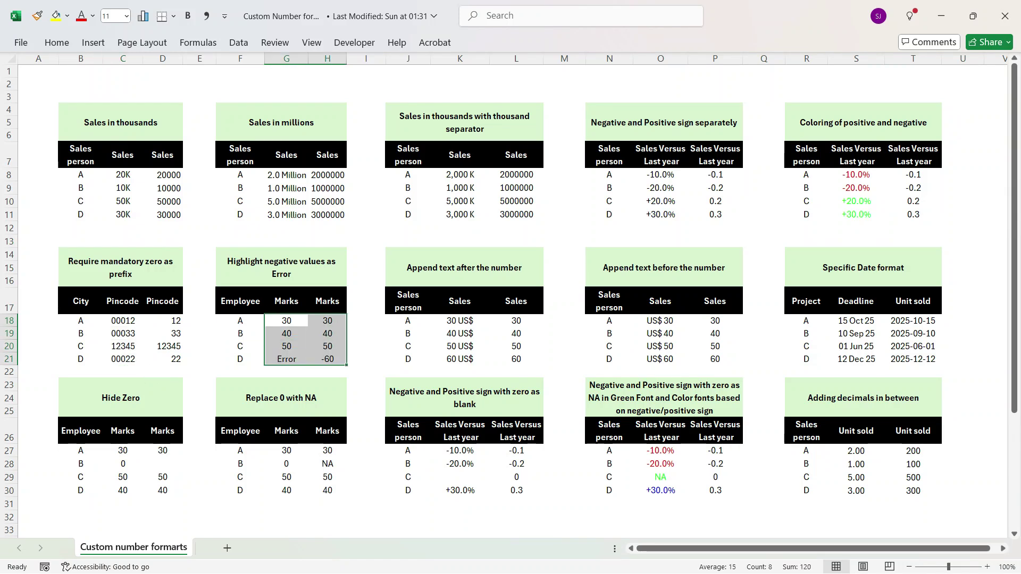
pyautogui.moveTo(460, 321); pyautogui.dragTo(515, 358)
pyautogui.moveTo(659, 320); pyautogui.dragTo(715, 358)
pyautogui.moveTo(856, 320); pyautogui.dragTo(913, 359)
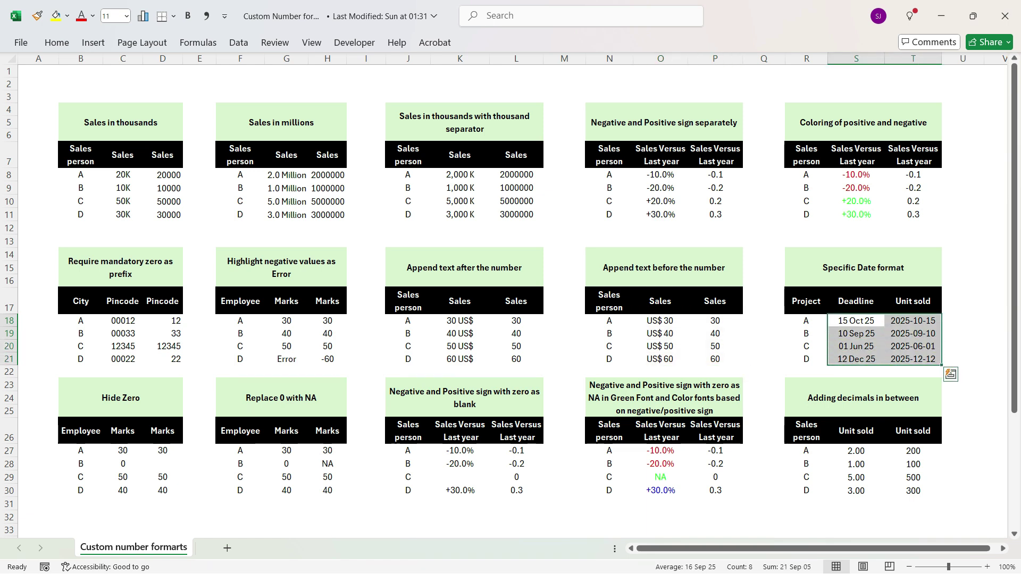
pyautogui.moveTo(81, 451); pyautogui.dragTo(163, 490)
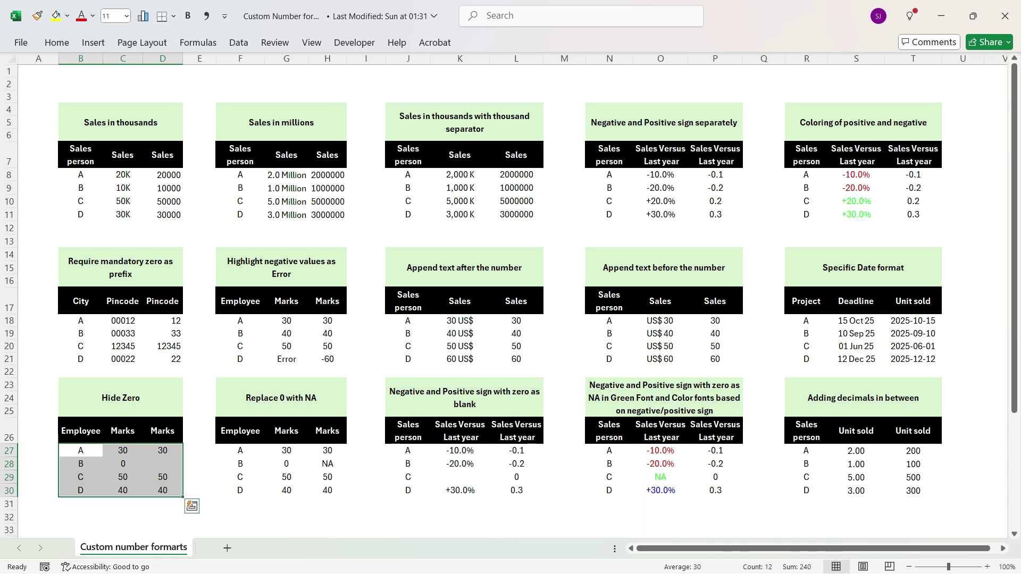
pyautogui.moveTo(609, 450); pyautogui.dragTo(715, 490)
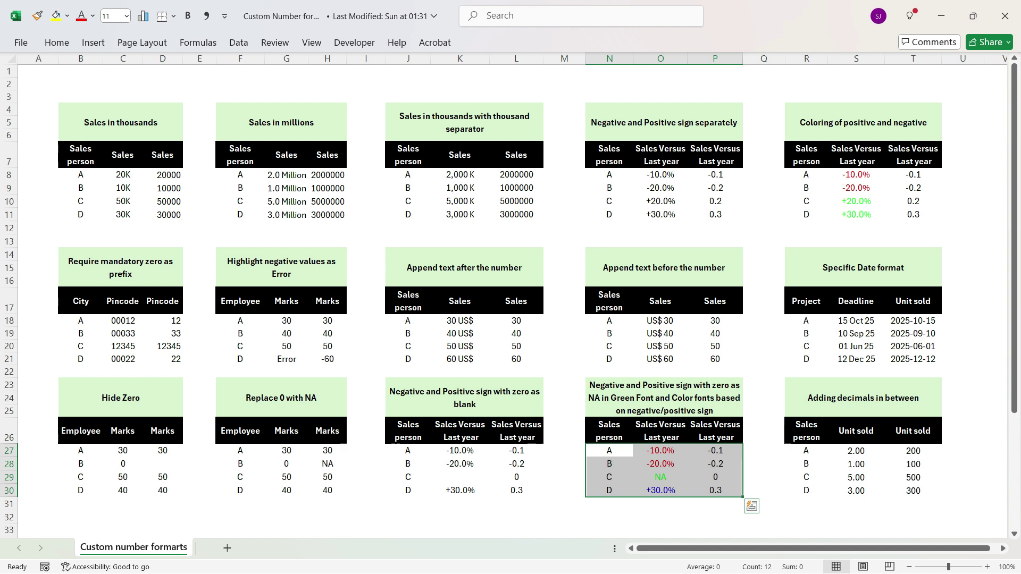
pyautogui.moveTo(806, 451); pyautogui.dragTo(913, 490)
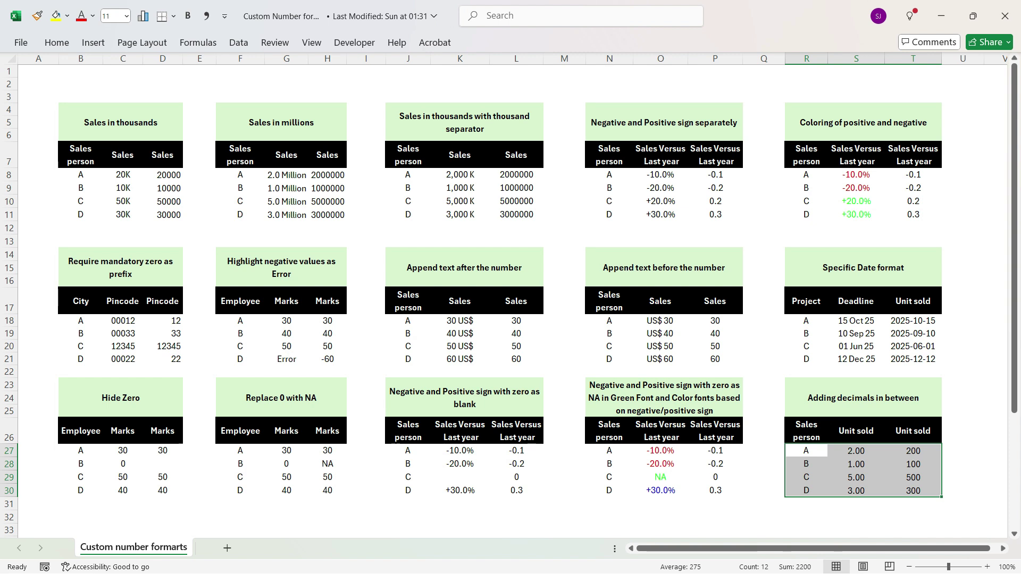
# - Compare the formatted and unformatted Sales columns of the Sales in thousands table
pyautogui.click(120, 122)
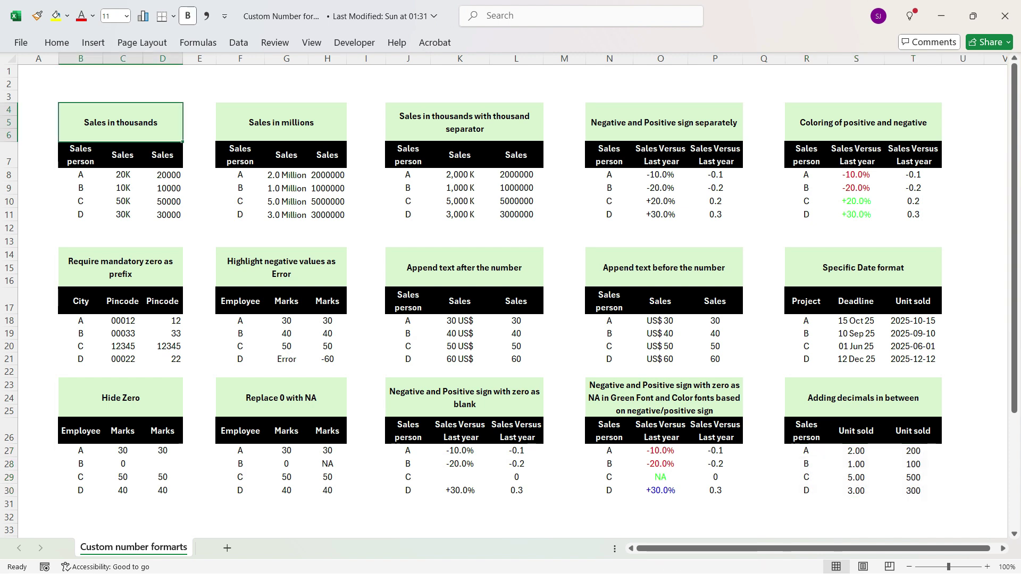
pyautogui.moveTo(123, 155); pyautogui.dragTo(122, 214)
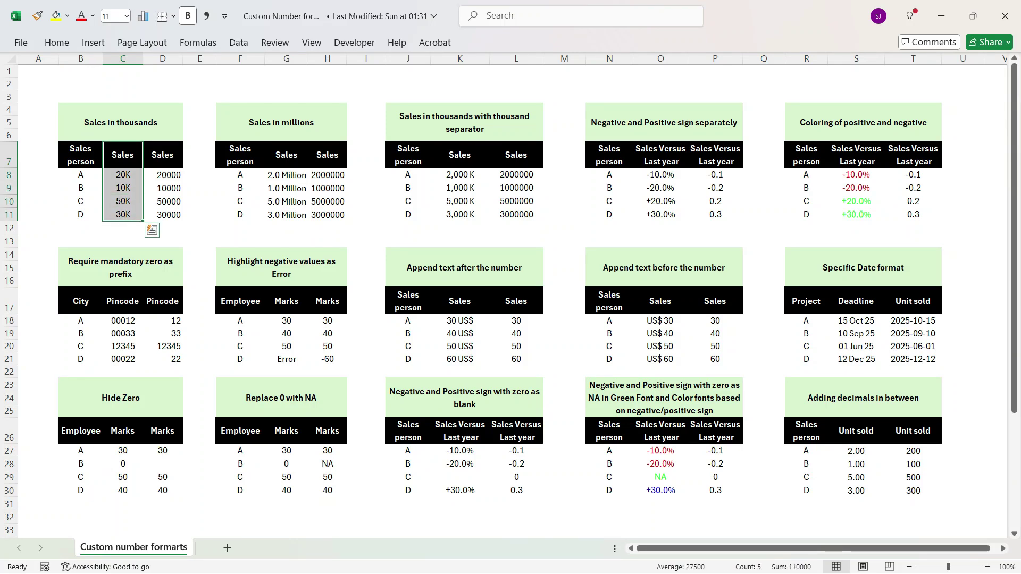
pyautogui.moveTo(163, 155); pyautogui.dragTo(169, 214)
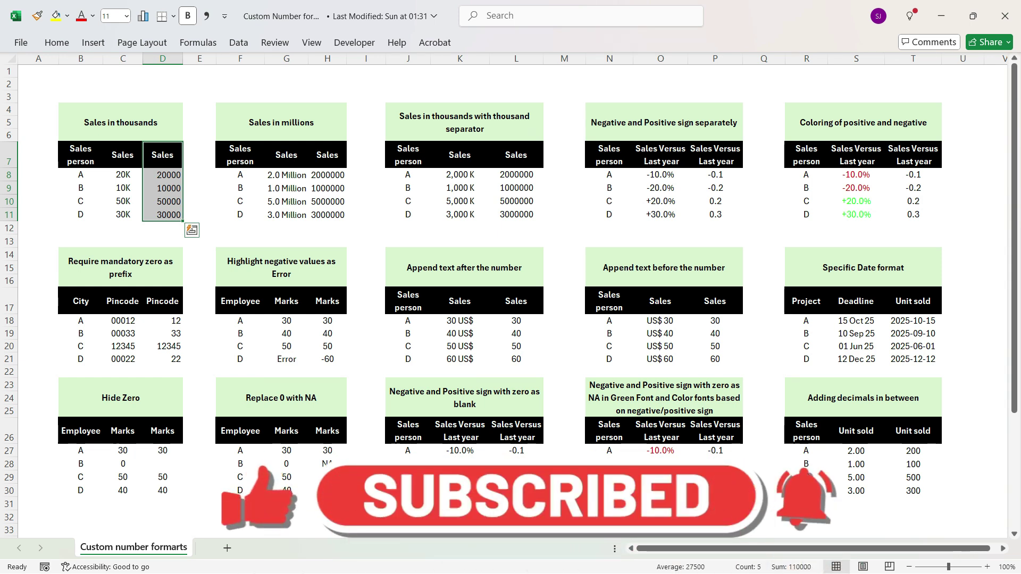
pyautogui.click(122, 201)
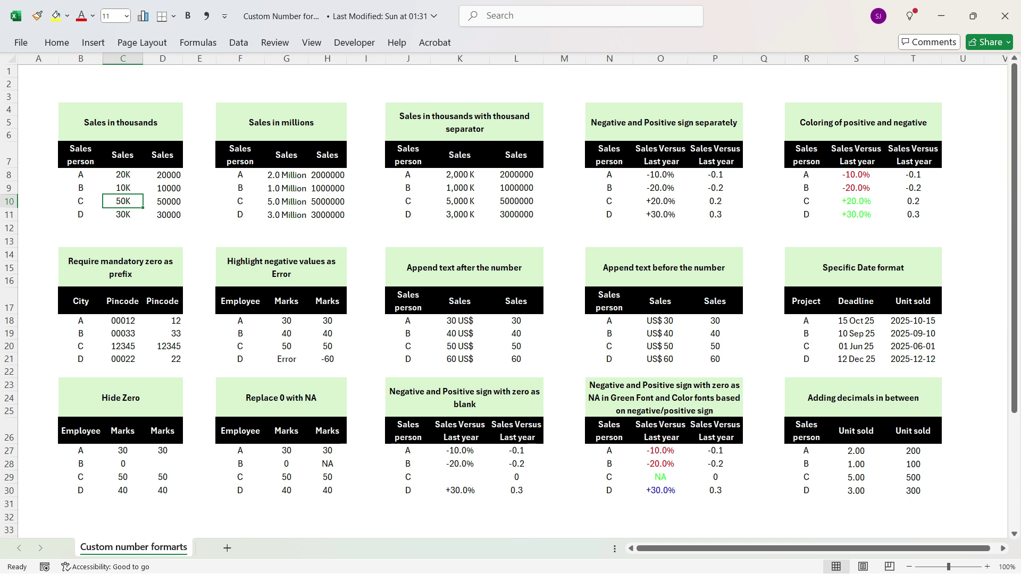
# - Select the unformatted sales values D8:D11 in the Sales in thousands table
pyautogui.click(162, 174)
pyautogui.hotkey('shift', 'Down')
pyautogui.hotkey('shift', 'Down')
pyautogui.moveTo(162, 202); pyautogui.dragTo(163, 214)
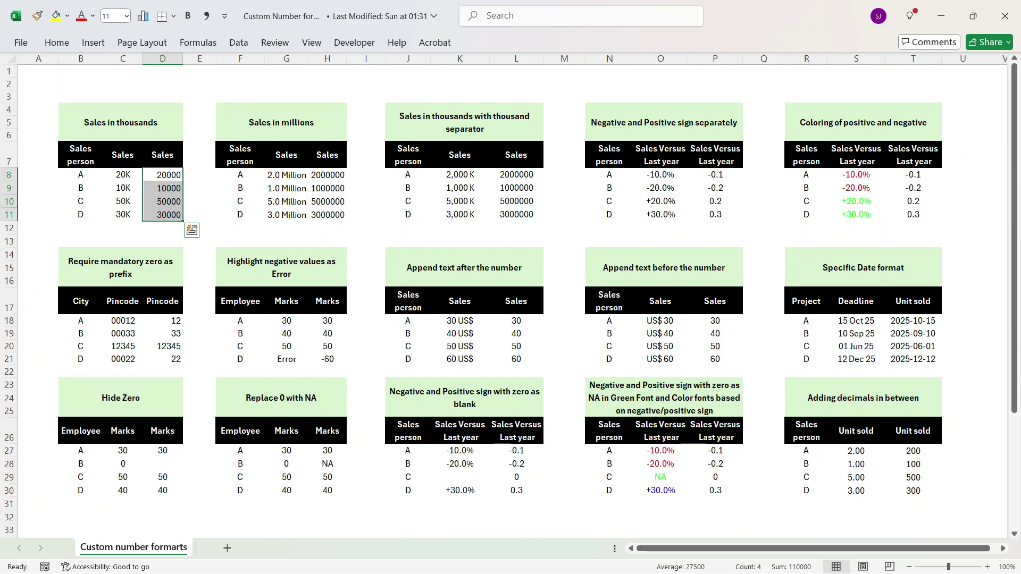
pyautogui.rightClick(155, 213)
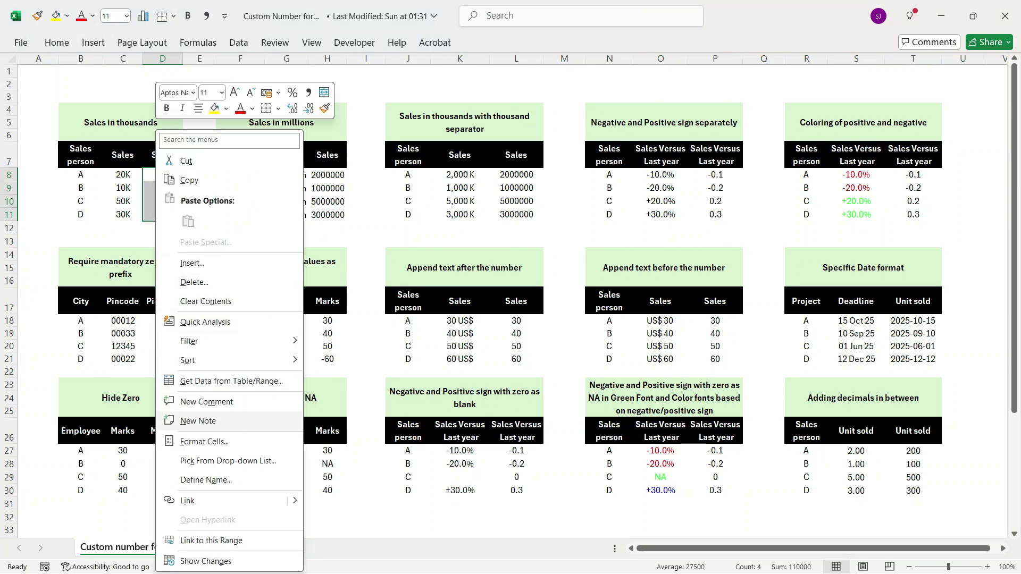
pyautogui.click(204, 441)
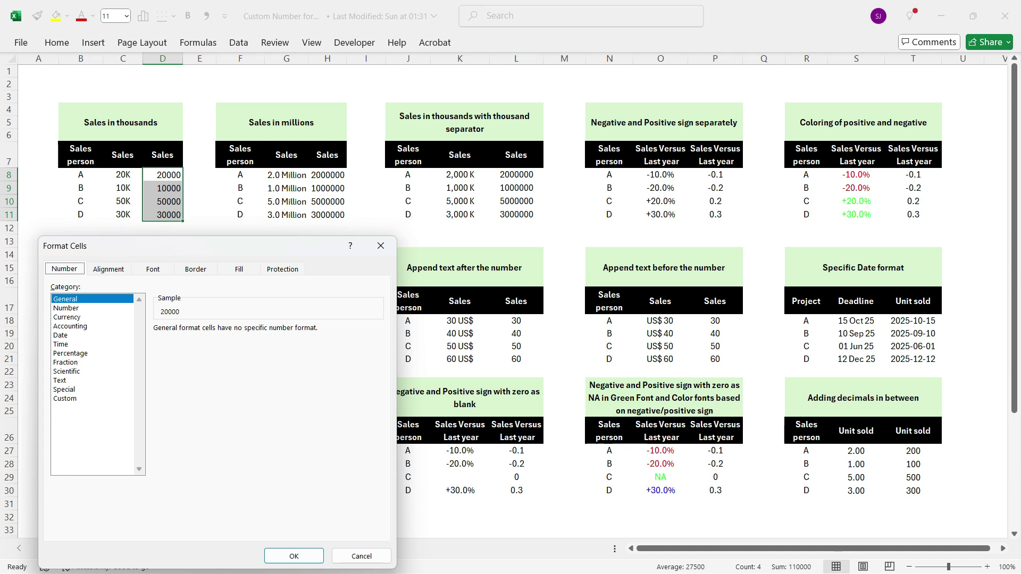
pyautogui.press('Escape')
# - Apply the custom number format 0,"K" to the selected sales values in the Sales in thousands table
pyautogui.hotkey('ctrl', '1')
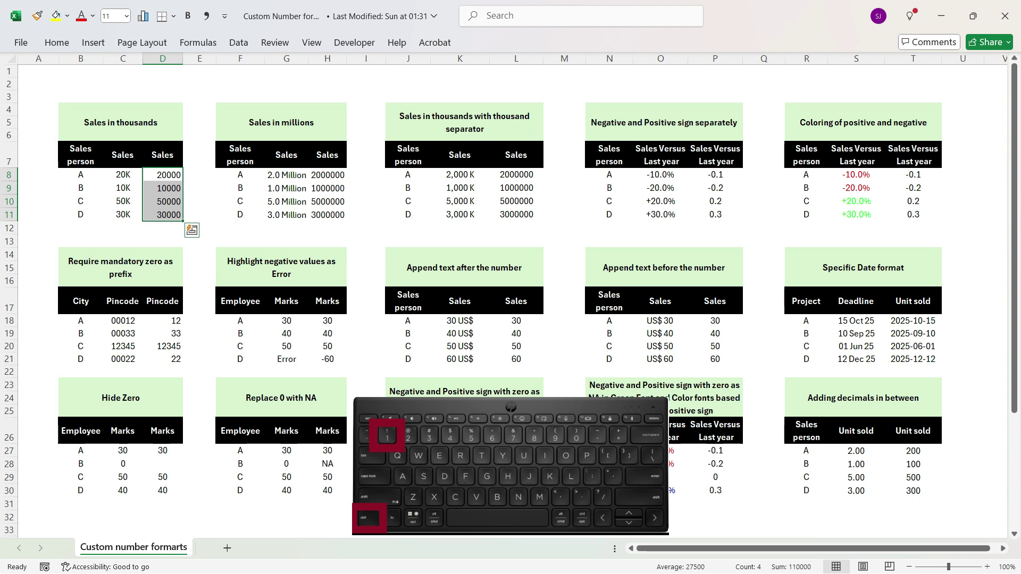
pyautogui.hotkey('ctrl', '1')
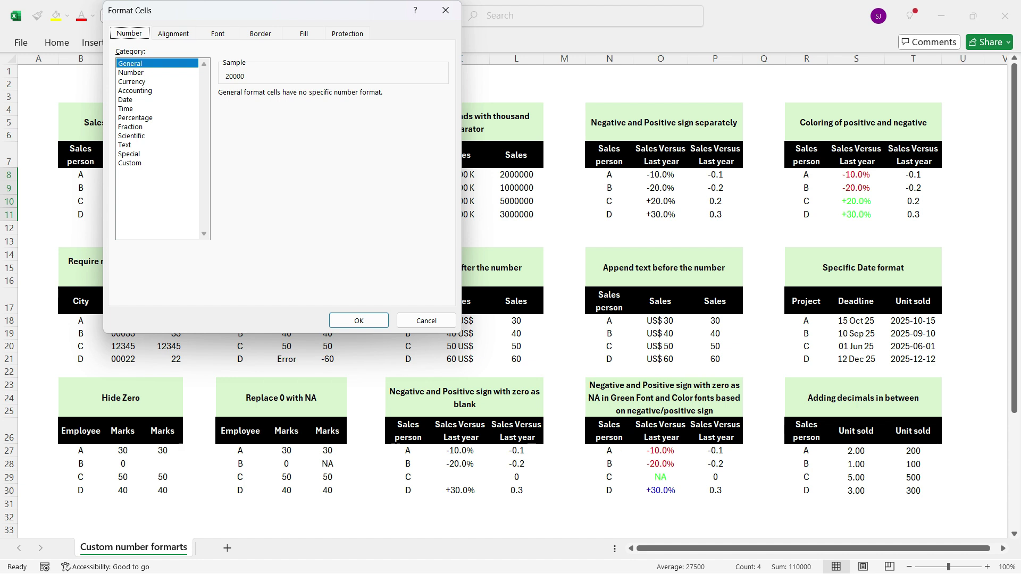
pyautogui.moveTo(165, 10); pyautogui.dragTo(274, 52)
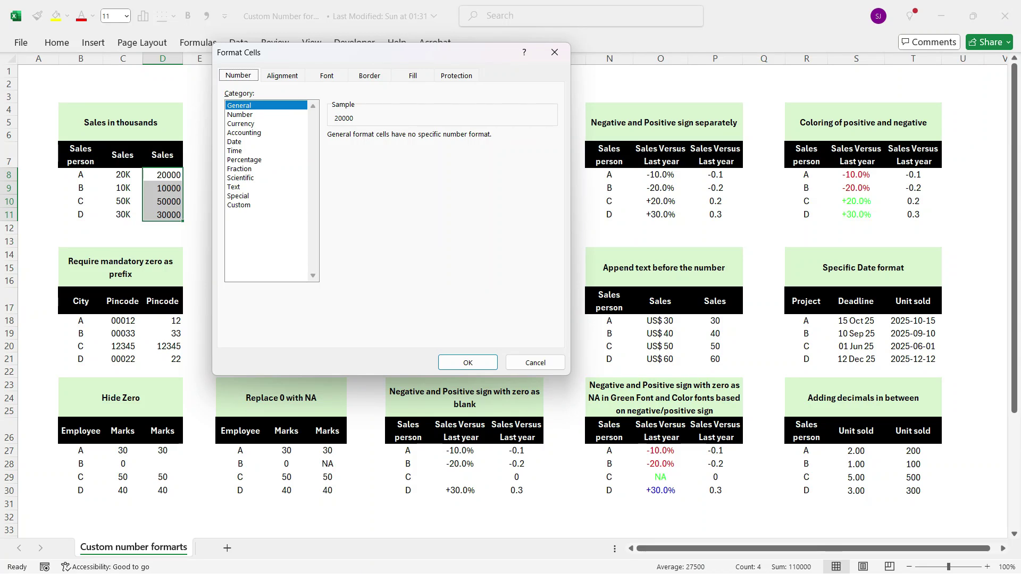
pyautogui.click(239, 204)
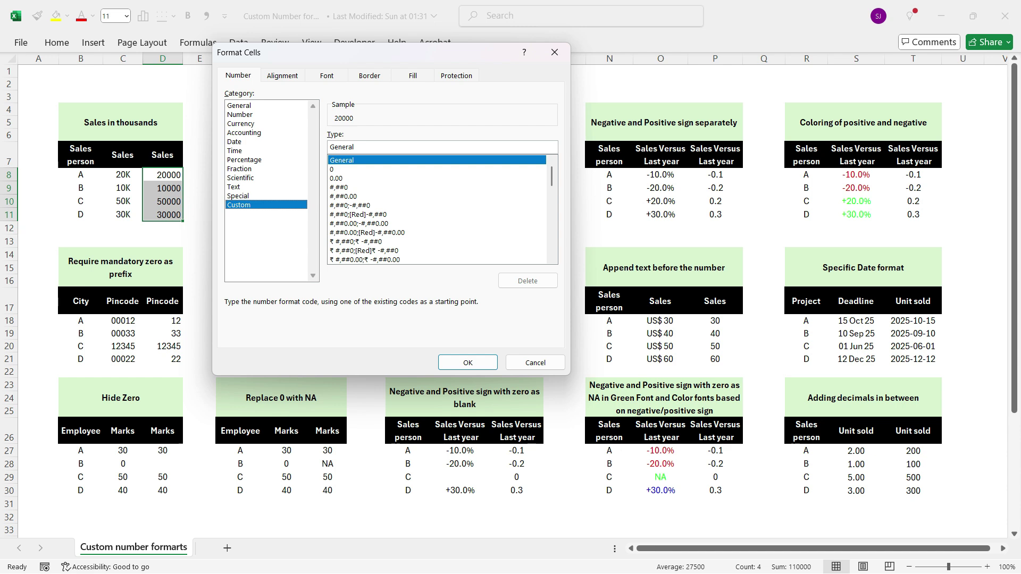
pyautogui.moveTo(354, 147); pyautogui.dragTo(329, 146)
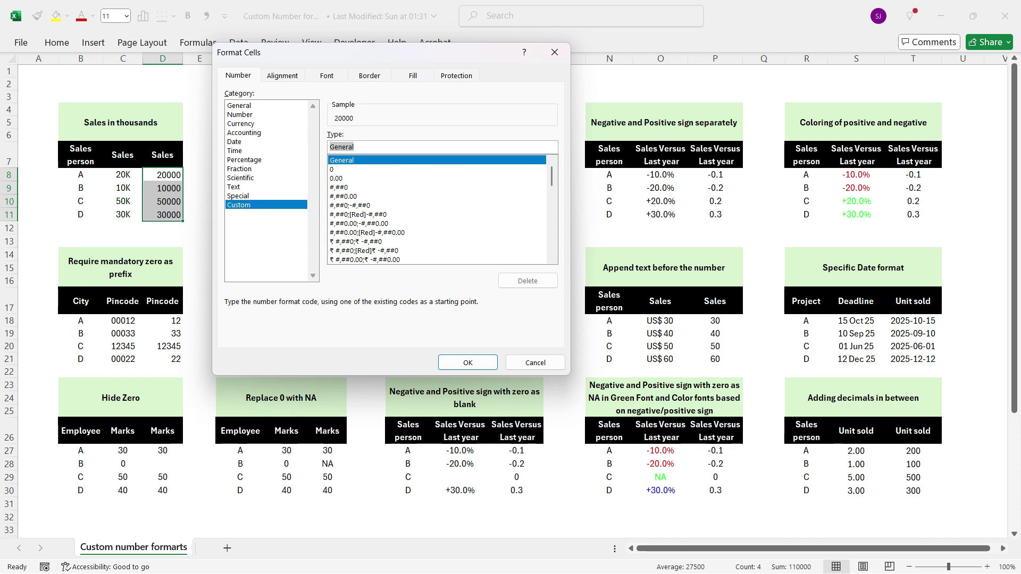
pyautogui.press('BackSpace')
pyautogui.write('0,')
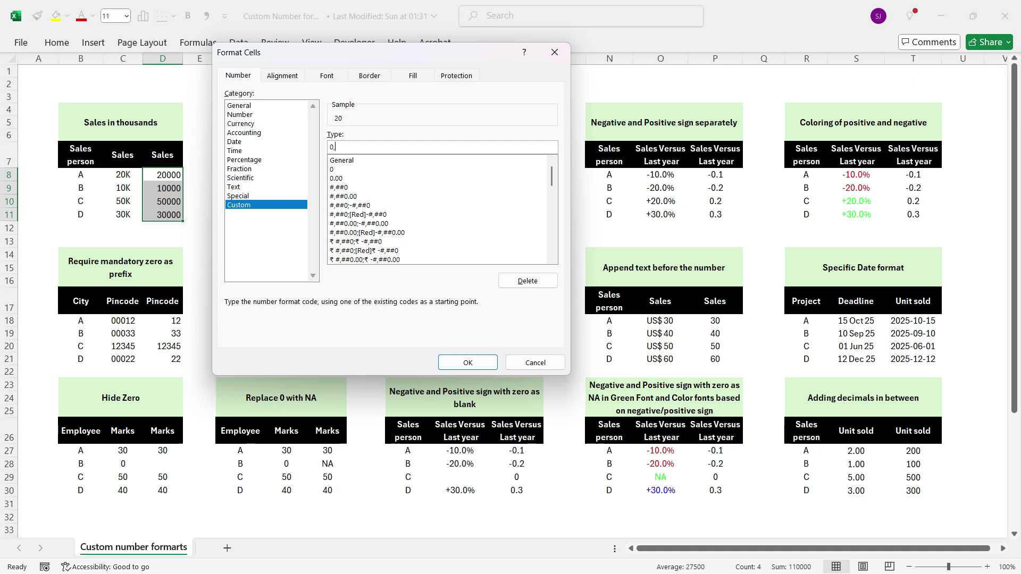
pyautogui.write('"K')
pyautogui.press('Return')
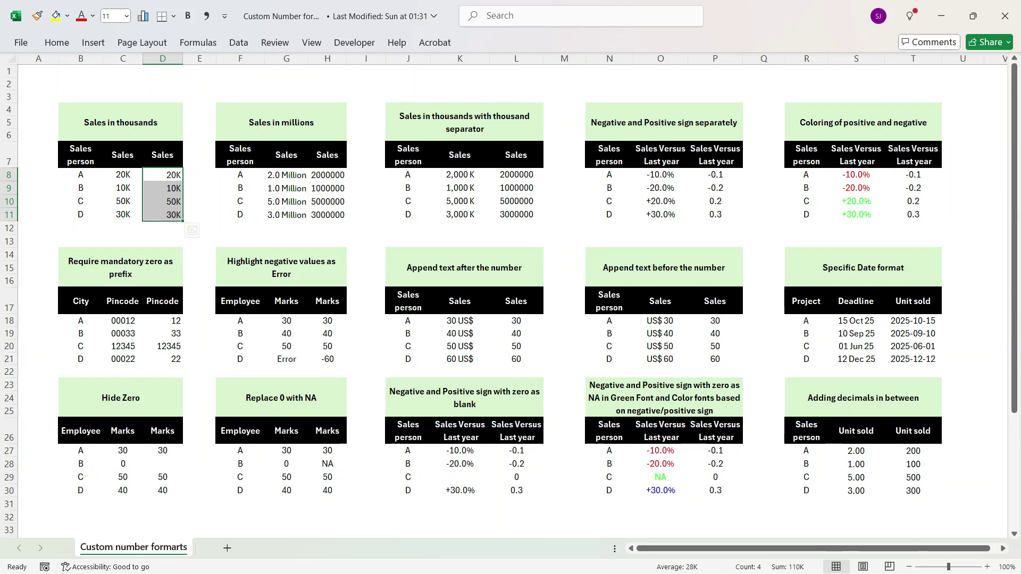
# - Apply the custom number format 0,, to the unformatted sales values H8:H11 in the Sales in millions table
pyautogui.click(327, 175)
pyautogui.moveTo(327, 175); pyautogui.dragTo(328, 215)
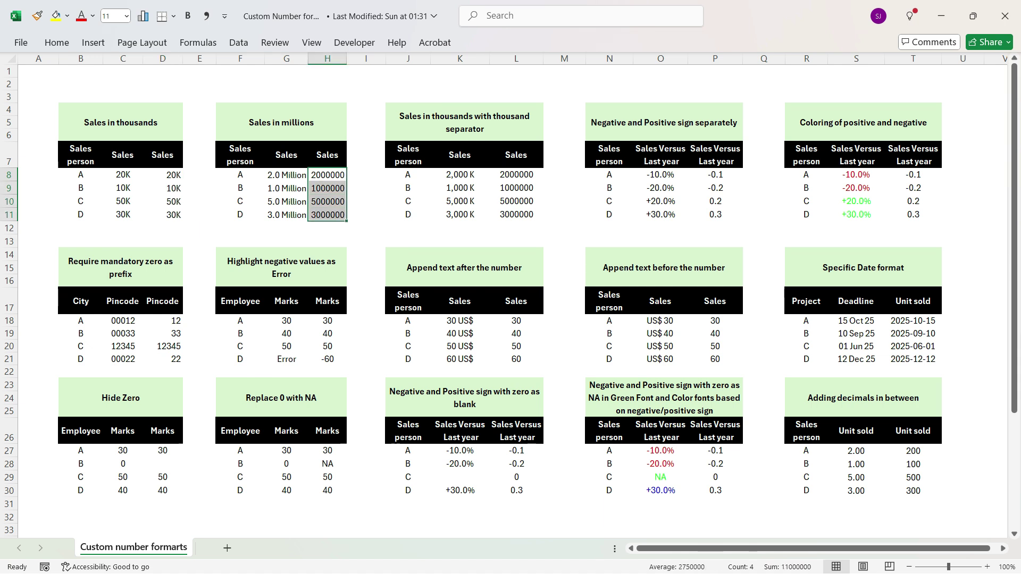
pyautogui.hotkey('ctrl', '1')
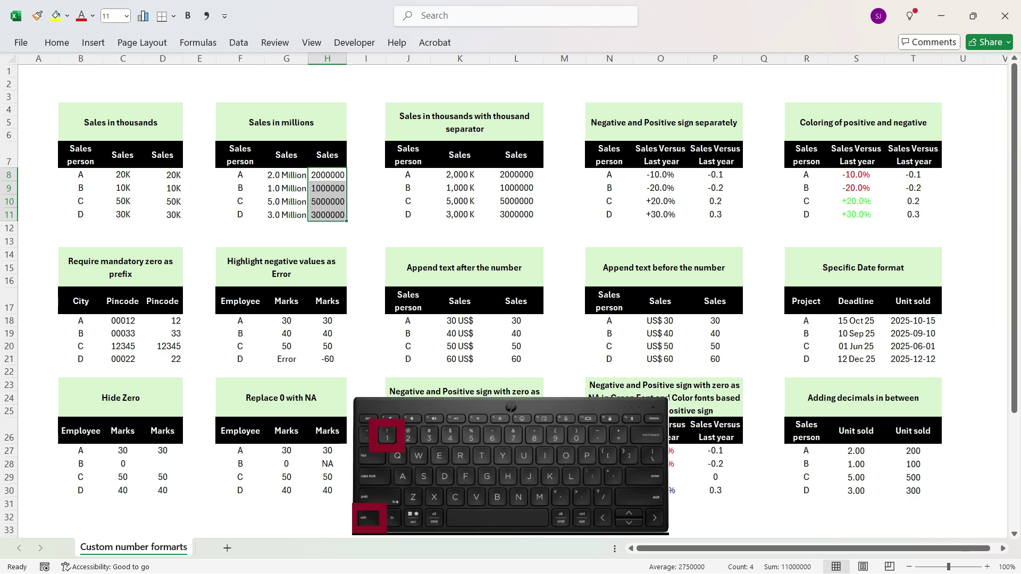
pyautogui.moveTo(403, 79); pyautogui.dragTo(431, 83)
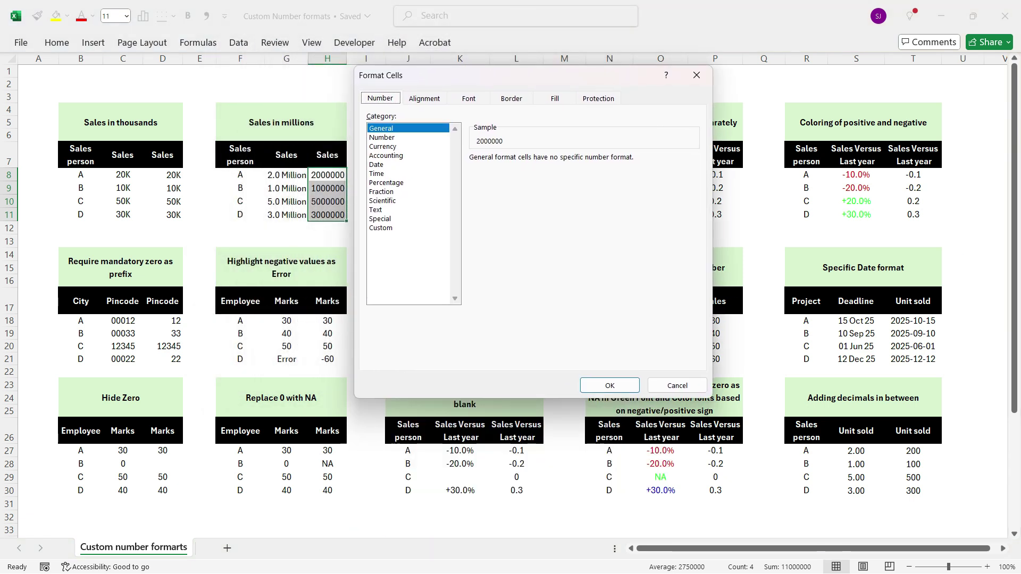
pyautogui.click(381, 228)
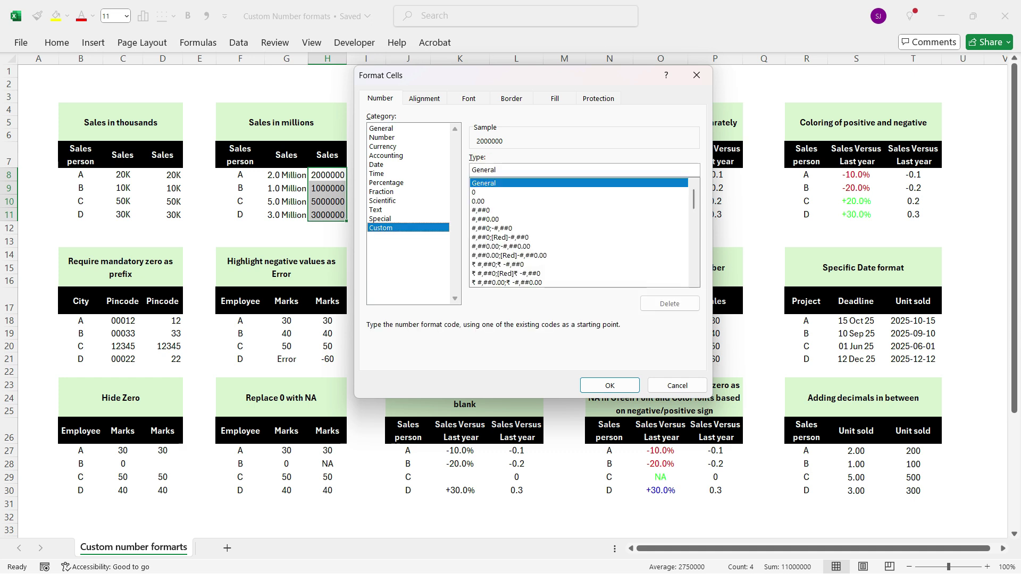
pyautogui.moveTo(496, 170); pyautogui.dragTo(471, 170)
pyautogui.press('BackSpace')
pyautogui.write('0')
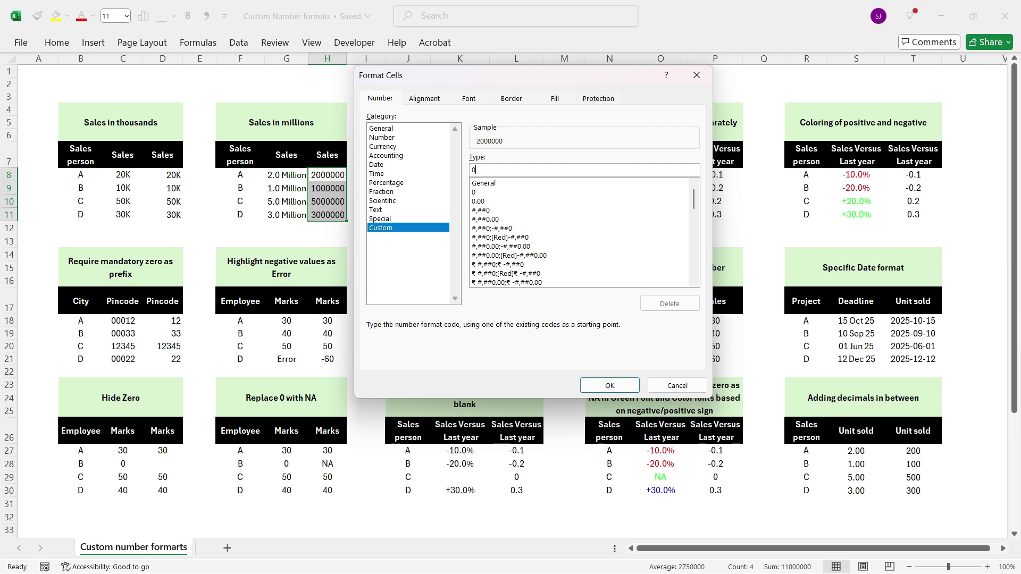
pyautogui.write(',,')
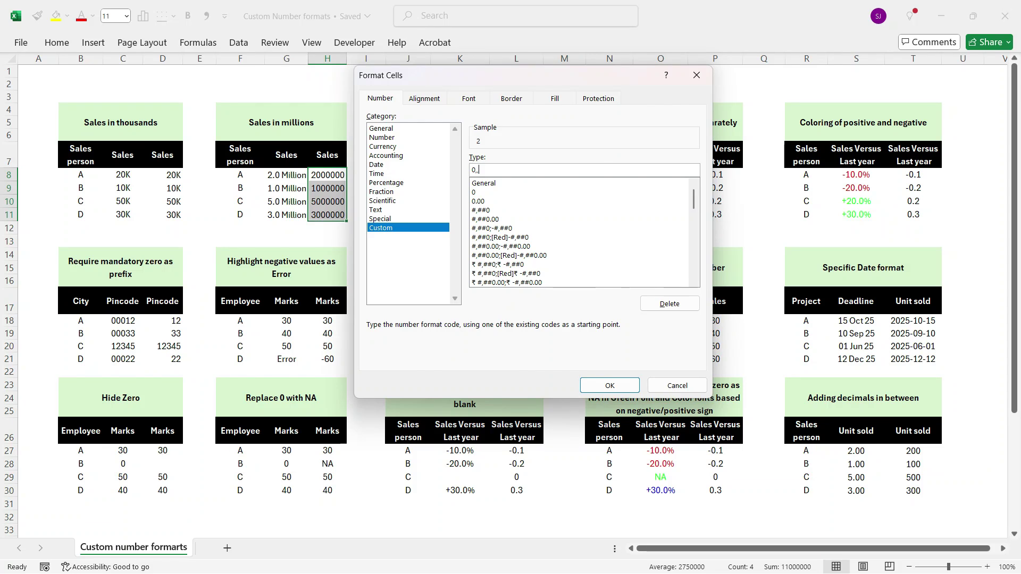
pyautogui.click(609, 386)
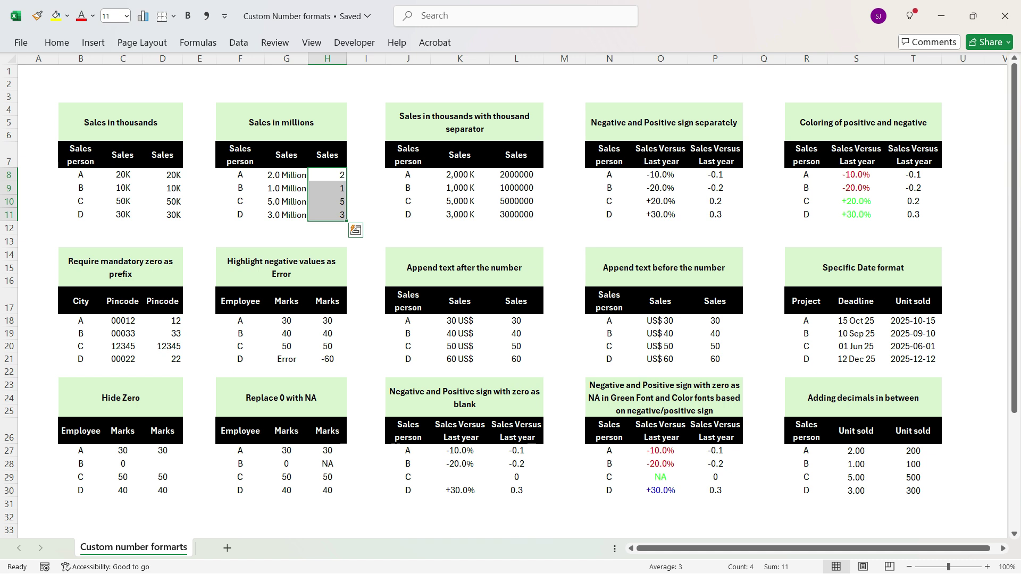
# - Append the text "Million" to the custom format of H8:H11, making it 0,,"Million"
pyautogui.hotkey('ctrl', '1')
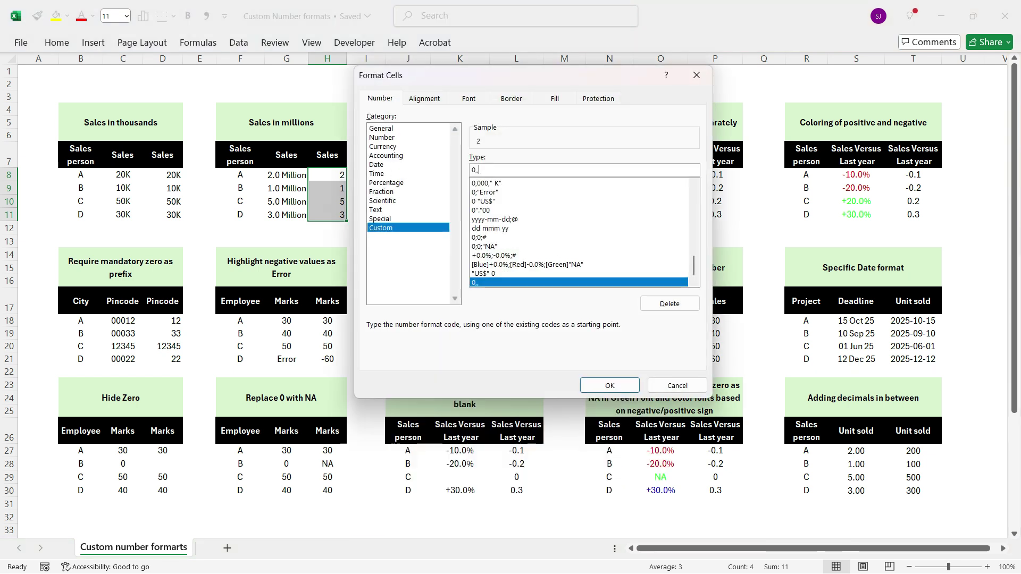
pyautogui.write('"')
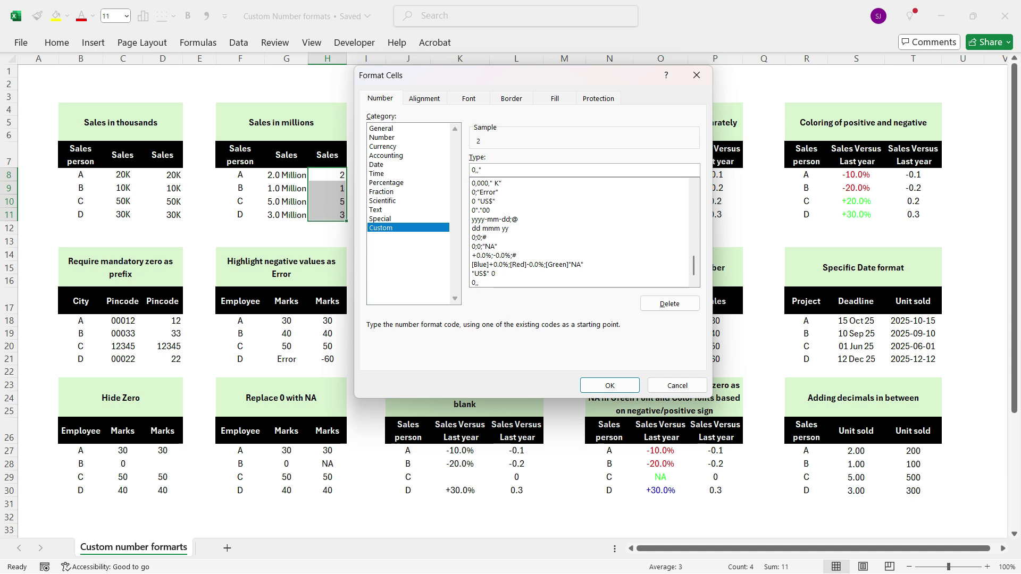
pyautogui.write('Million"')
pyautogui.press('Return')
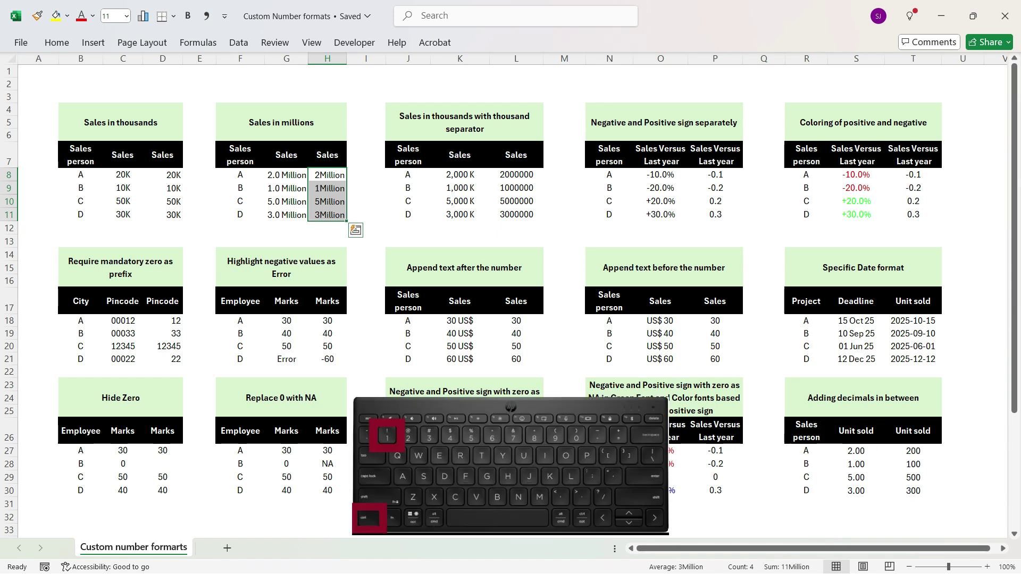
# - Change the custom format of H8:H11 to 0.0,," Million" with one decimal and a space before the text
pyautogui.hotkey('ctrl', '1')
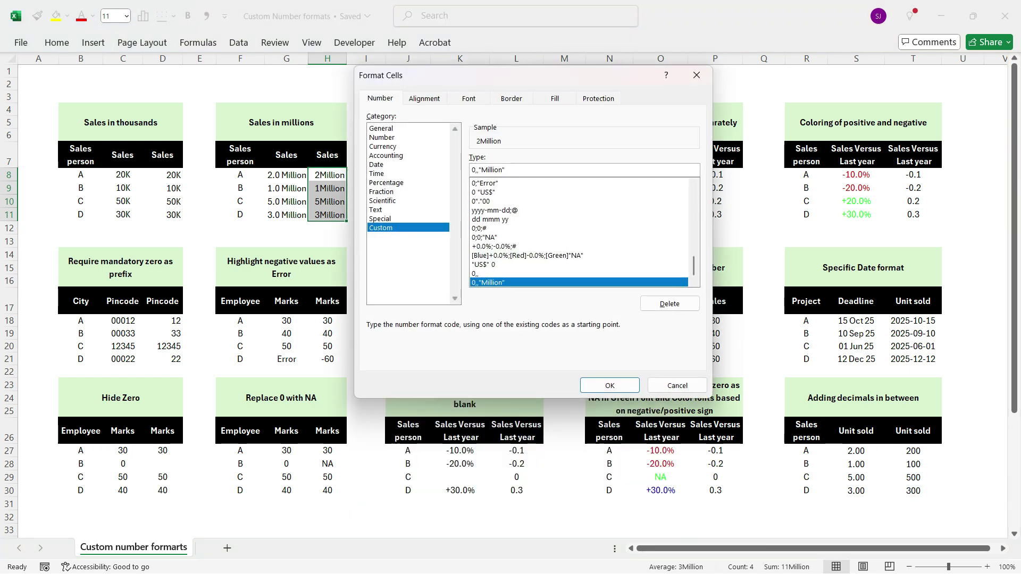
pyautogui.write('.0')
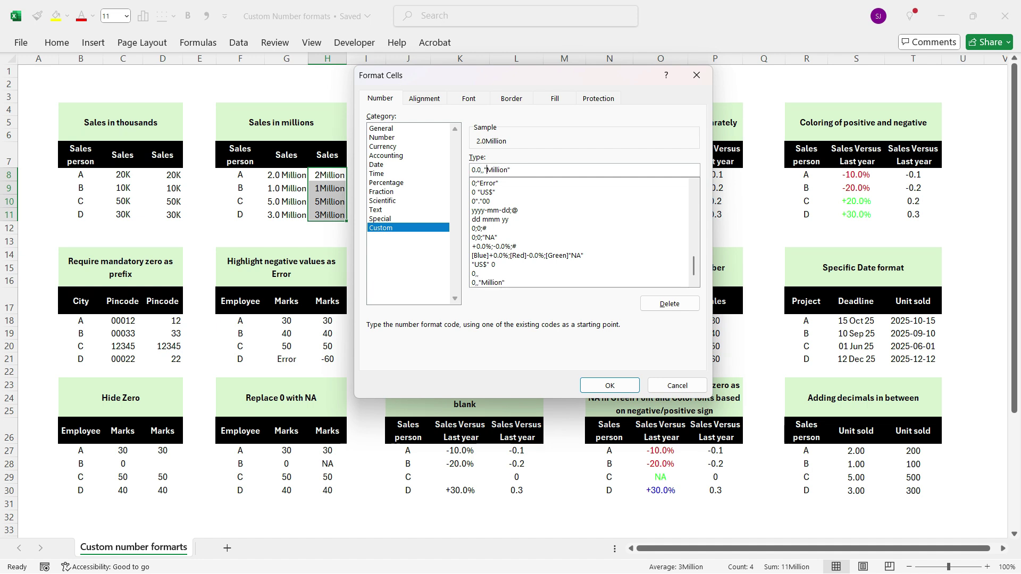
pyautogui.click(487, 170)
pyautogui.click(609, 385)
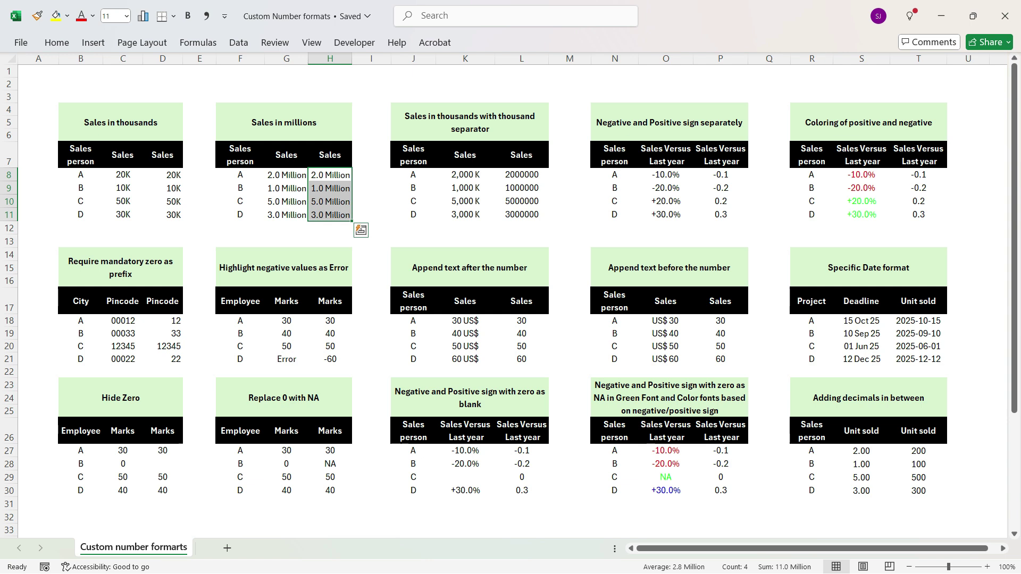
# - Apply the custom number format 0,"K" to the values L8:L11 in the Sales in thousands with thousand separator table
pyautogui.click(521, 187)
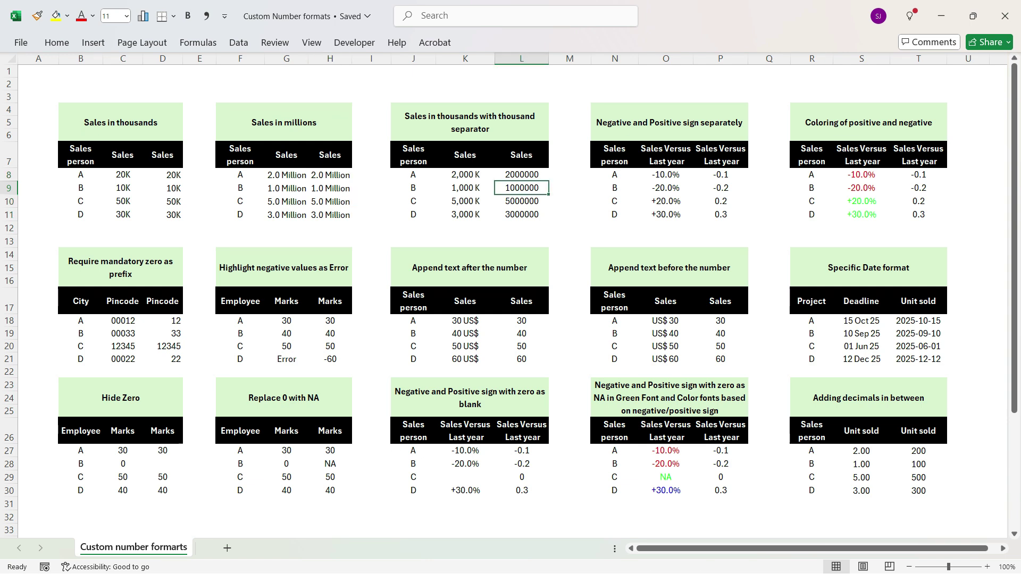
pyautogui.press('Up')
pyautogui.hotkey('shift', 'Down')
pyautogui.hotkey('shift', 'Down')
pyautogui.hotkey('shift', 'Down')
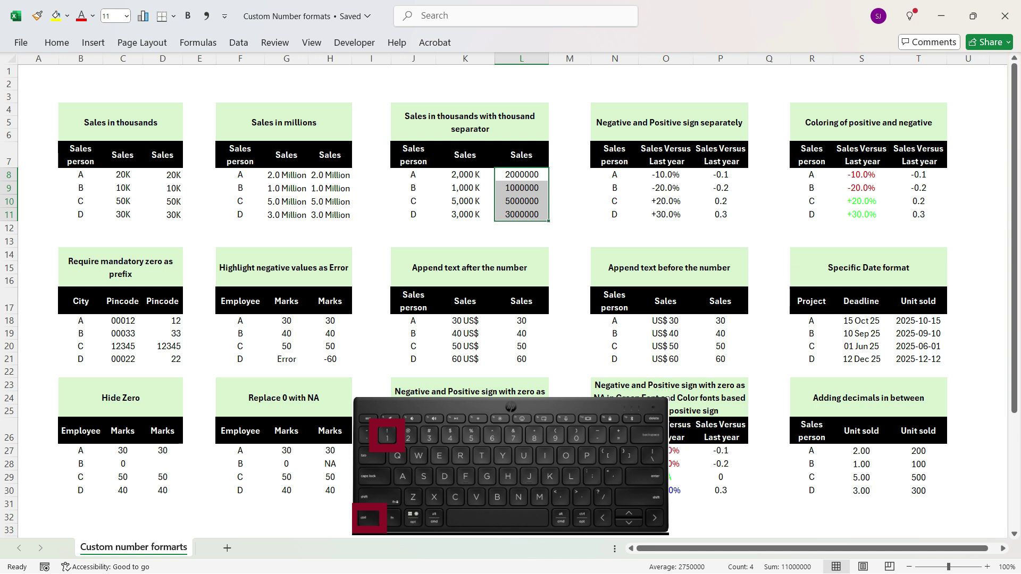
pyautogui.hotkey('ctrl', '1')
pyautogui.moveTo(691, 91); pyautogui.dragTo(759, 85)
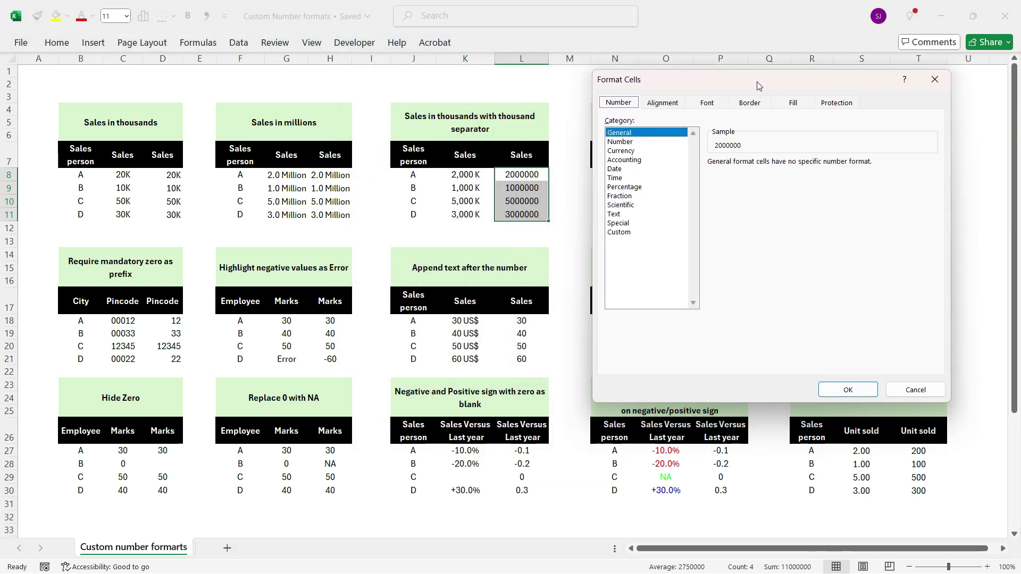
pyautogui.click(619, 232)
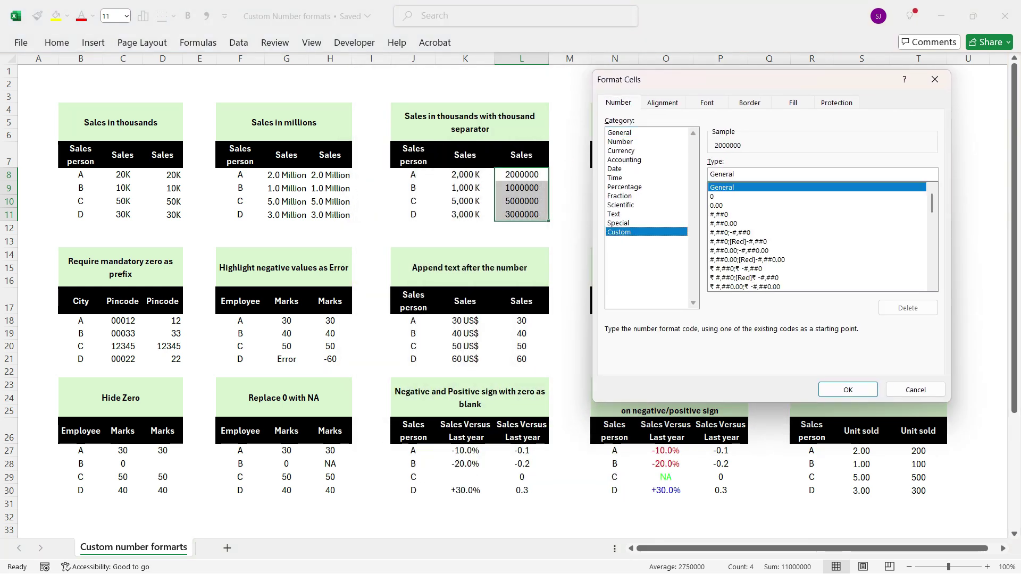
pyautogui.click(721, 174)
pyautogui.doubleClick(722, 173)
pyautogui.press('BackSpace')
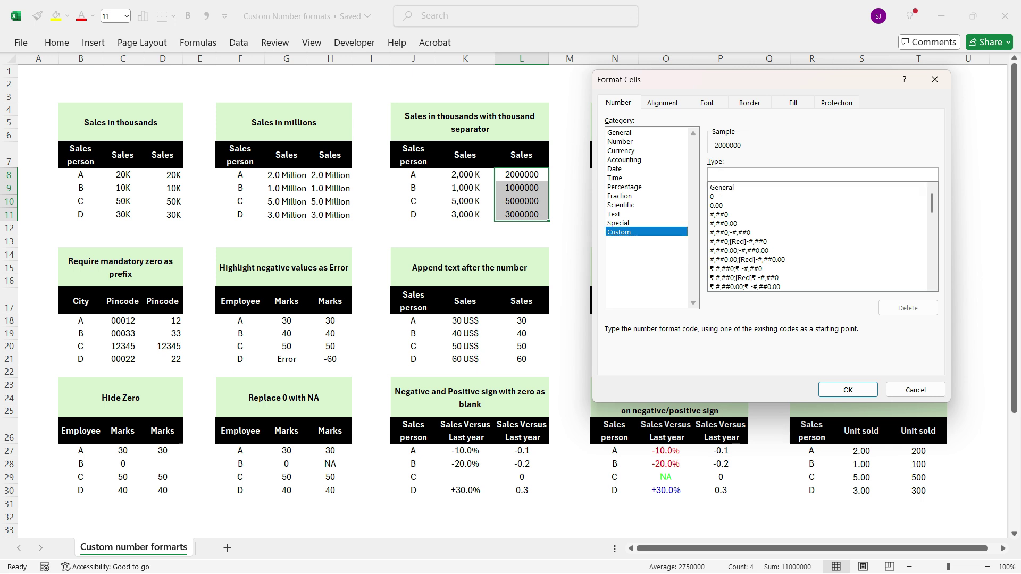
pyautogui.write('0,"K')
pyautogui.press('Return')
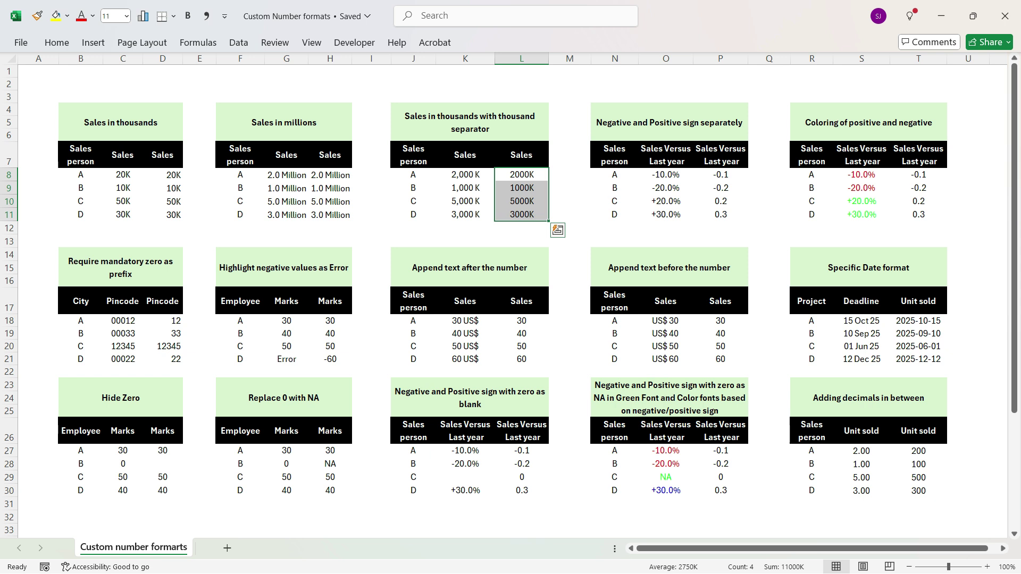
# - Add a thousand separator to the custom format of L8:L11, making it 0,000,"K"
pyautogui.hotkey('ctrl', '1')
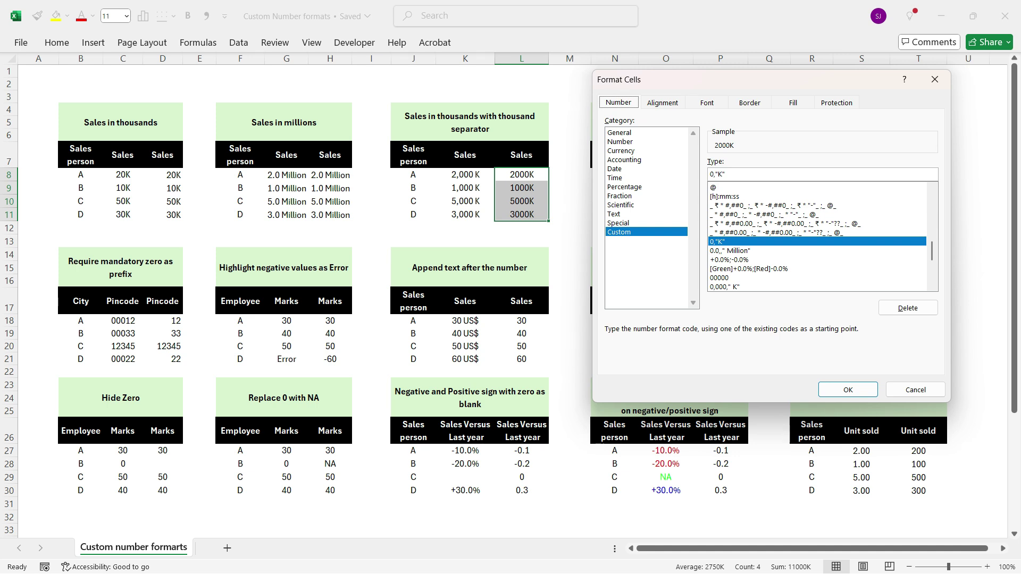
pyautogui.click(714, 174)
pyautogui.write(',000')
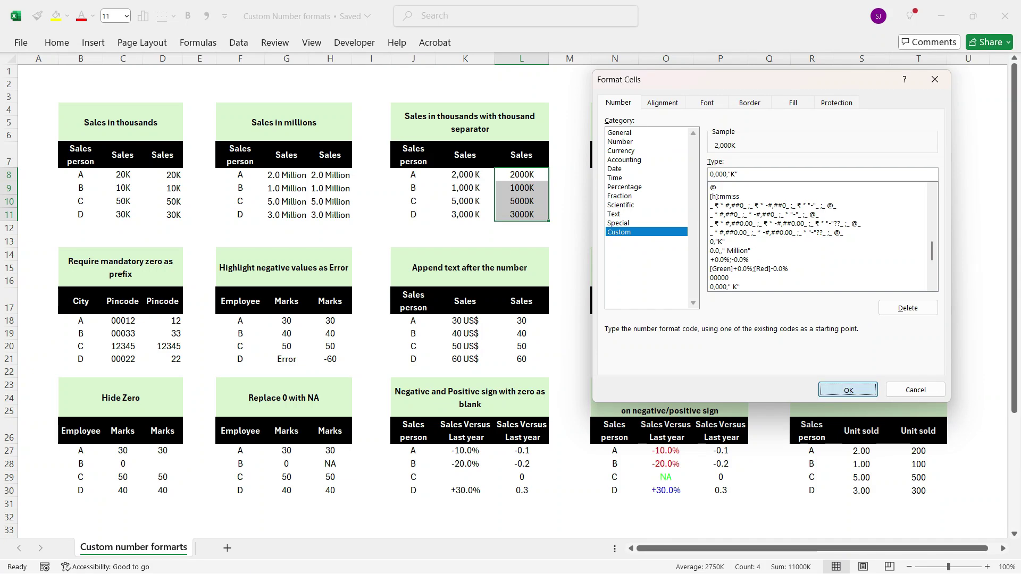
pyautogui.click(848, 390)
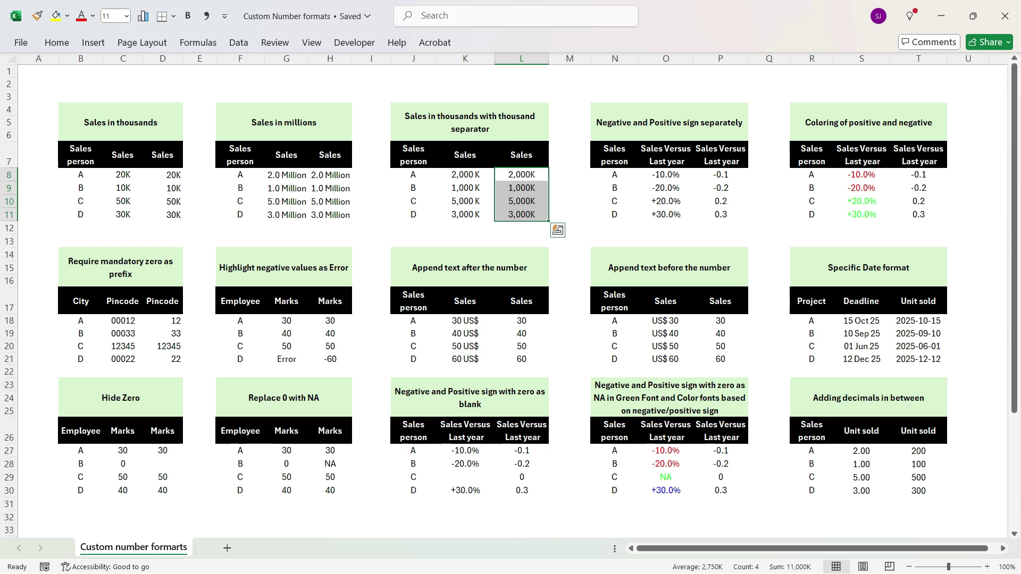
# - Insert a space before the K in the custom format of L8:L11, making it 0,000," K"
pyautogui.hotkey('ctrl', '1')
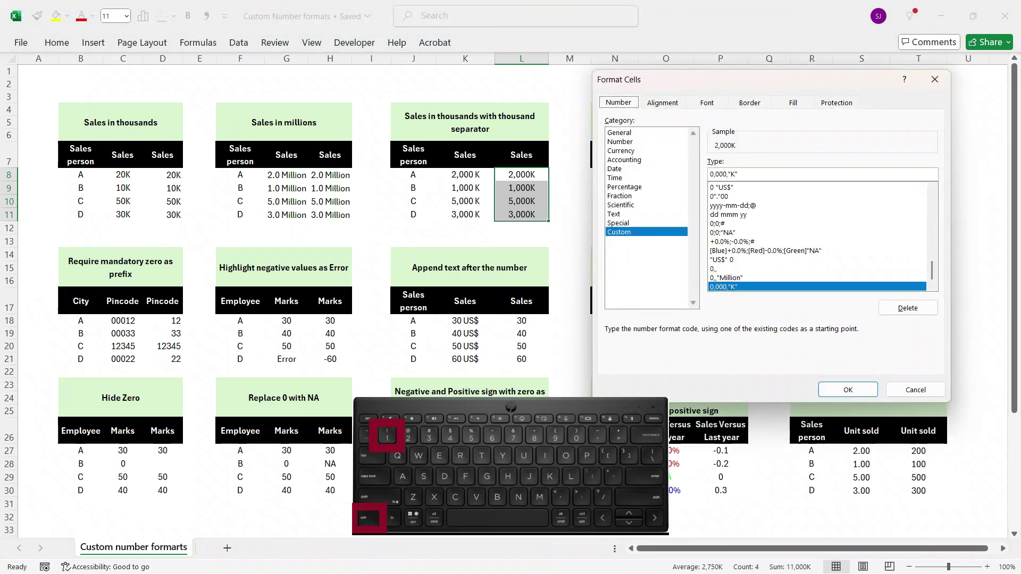
pyautogui.click(731, 173)
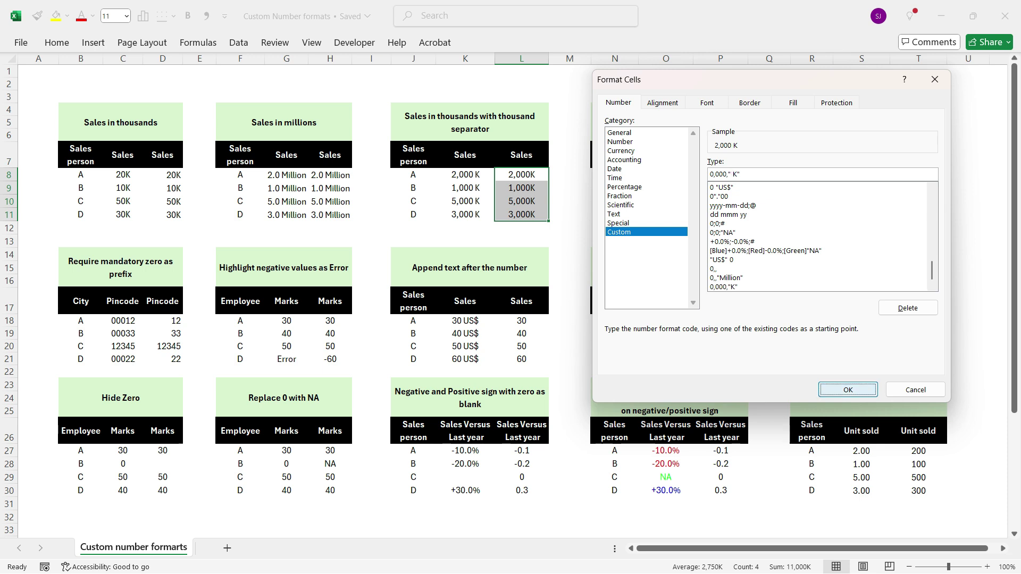
pyautogui.press('Return')
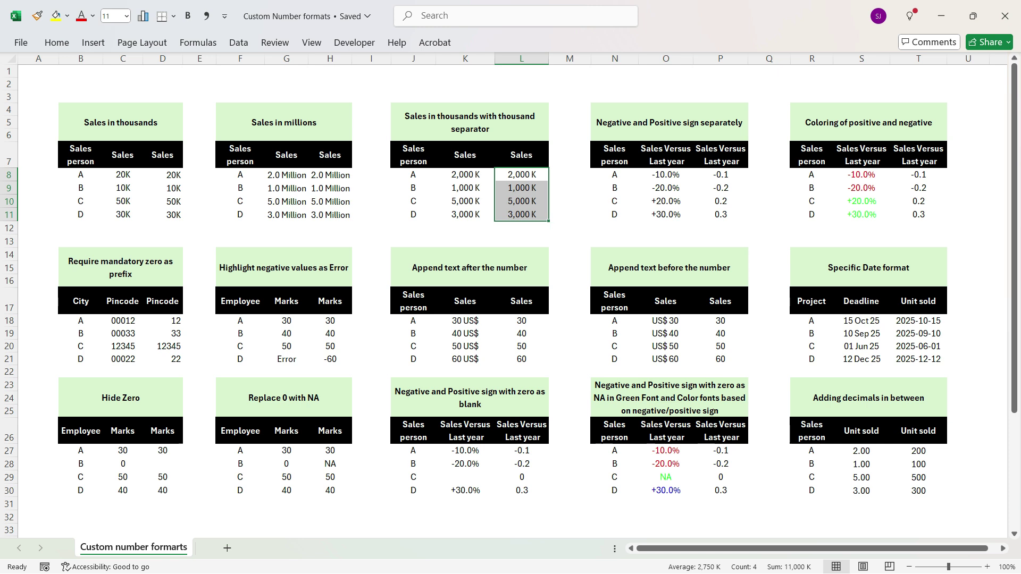
# - Select the unformatted values P8:P11 in the Negative and Positive sign separately table
pyautogui.click(720, 175)
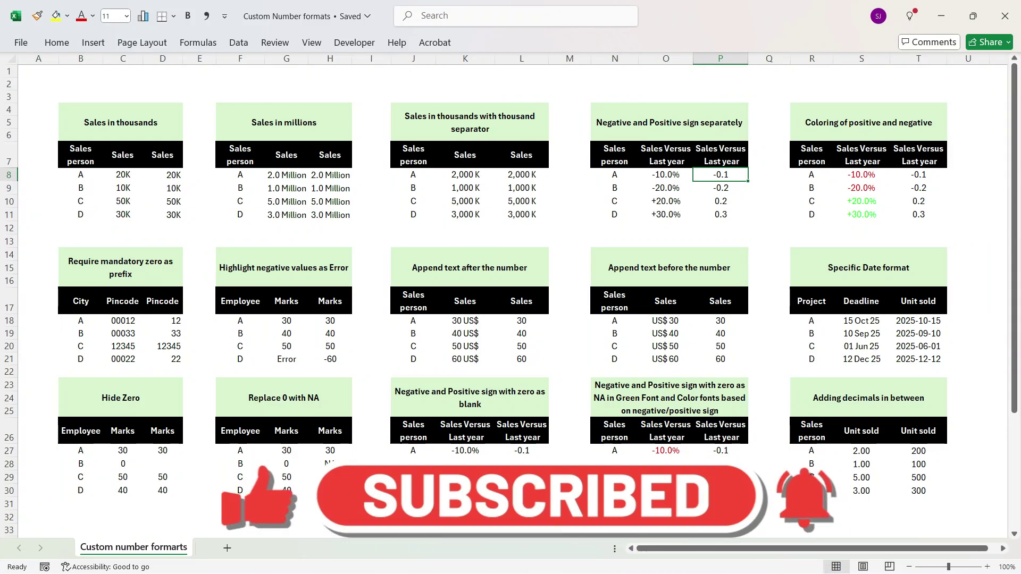
pyautogui.hotkey('shift', 'Down')
pyautogui.hotkey('shift', 'Down')
pyautogui.hotkey('shift', 'Down')
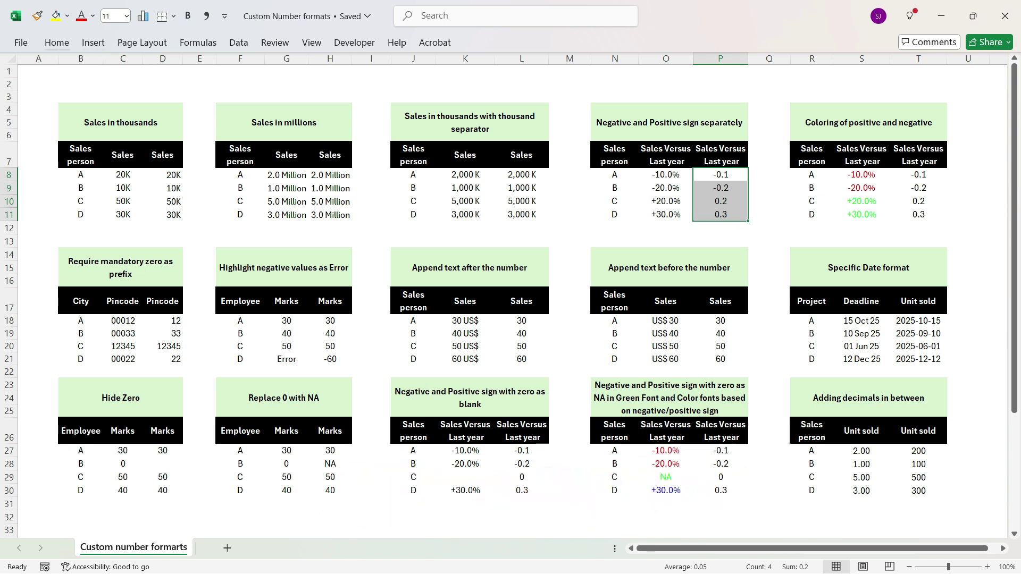
pyautogui.hotkey('alt', 'h')
pyautogui.press('n')
pyautogui.press('Down')
pyautogui.press('Down')
pyautogui.press('Down')
pyautogui.press('Down')
pyautogui.press('Down')
pyautogui.press('Down')
pyautogui.press('Down')
pyautogui.press('Down')
pyautogui.press('Return')
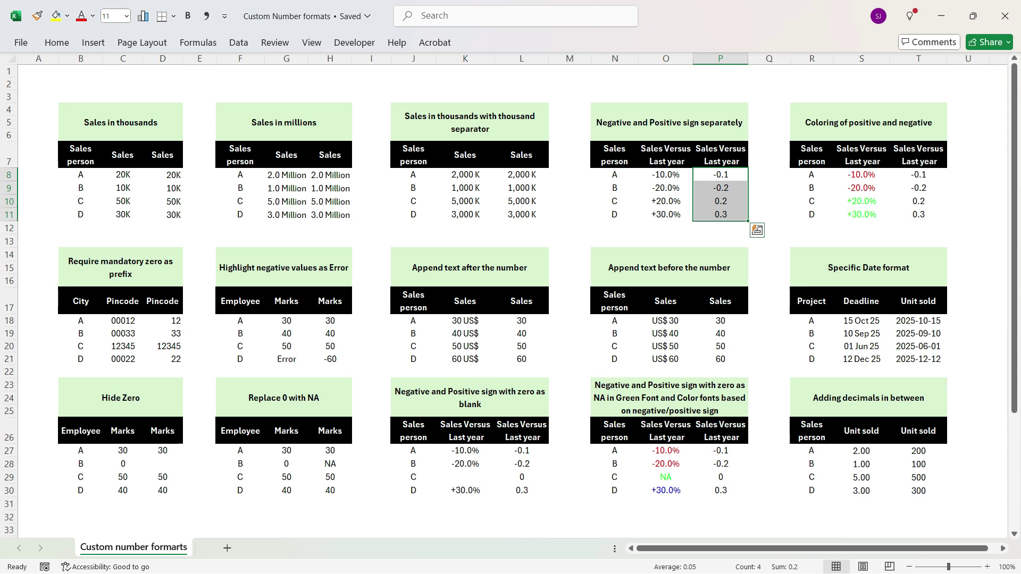
# - Start a custom number format for P8:P11, entering +0.0% as the code for positive values
pyautogui.hotkey('ctrl', '1')
pyautogui.moveTo(733, 80); pyautogui.dragTo(346, 98)
pyautogui.click(220, 251)
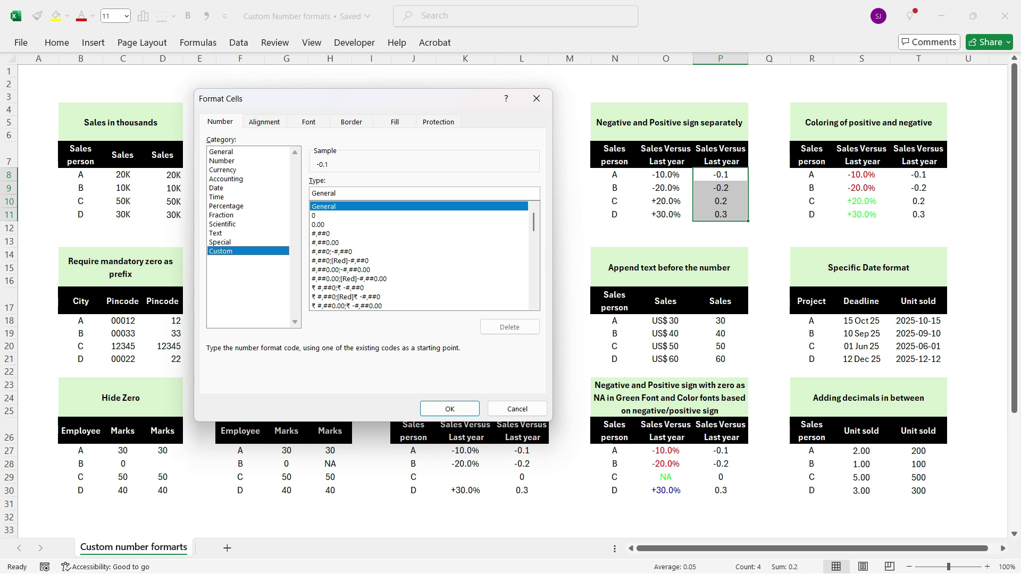
pyautogui.doubleClick(324, 193)
pyautogui.press('BackSpace')
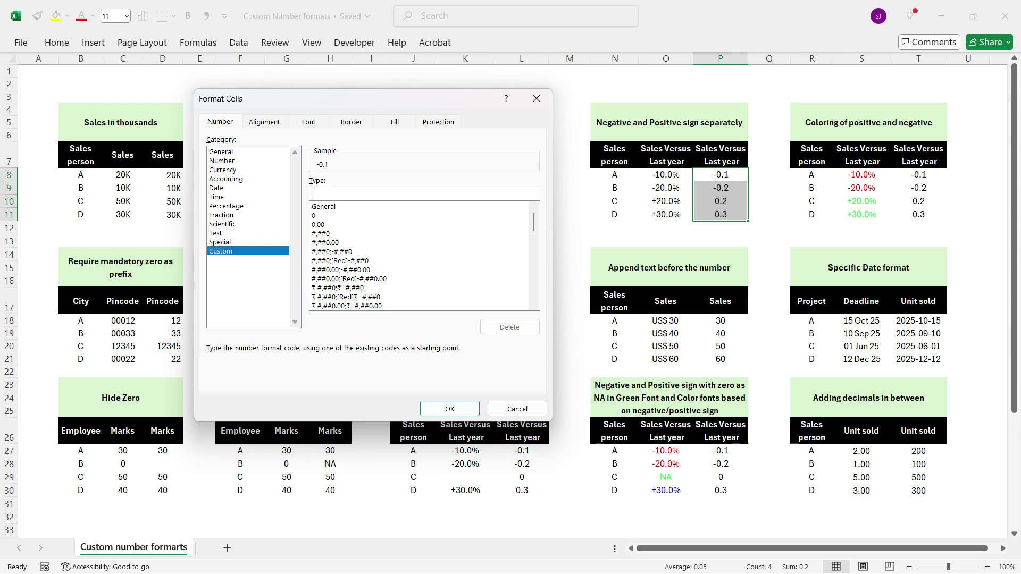
pyautogui.write('+')
pyautogui.write('0.0%')
pyautogui.hotkey('shift', 'Left')
pyautogui.hotkey('shift', 'Left')
pyautogui.hotkey('shift', 'Left')
pyautogui.hotkey('shift', 'Left')
pyautogui.hotkey('shift', 'Left')
pyautogui.press('Right')
# - Add -0.0% as the negative section and apply the custom format +0.0%;-0.0% to P8:P11
pyautogui.write(';')
pyautogui.write('-0.0%')
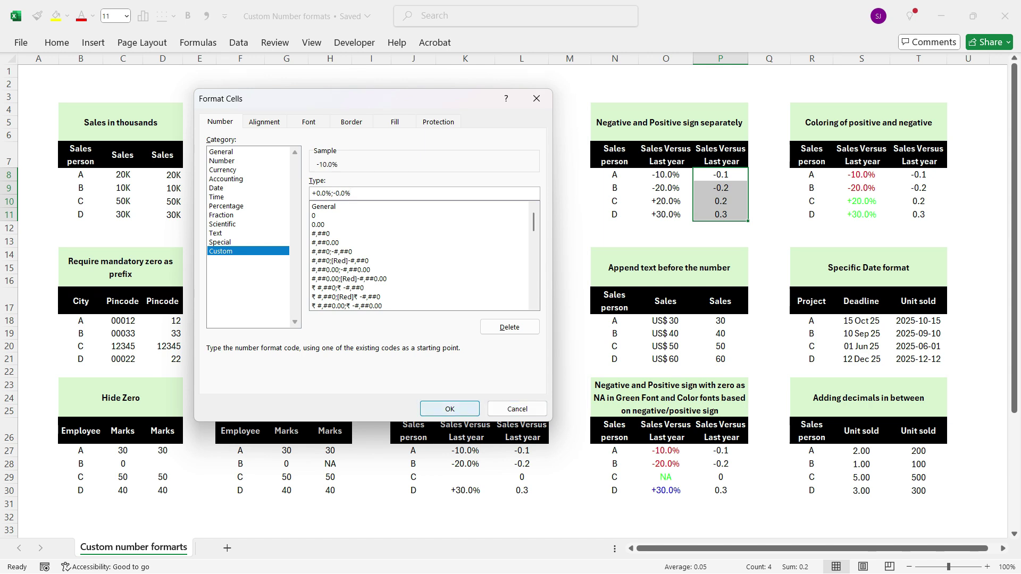
pyautogui.click(450, 409)
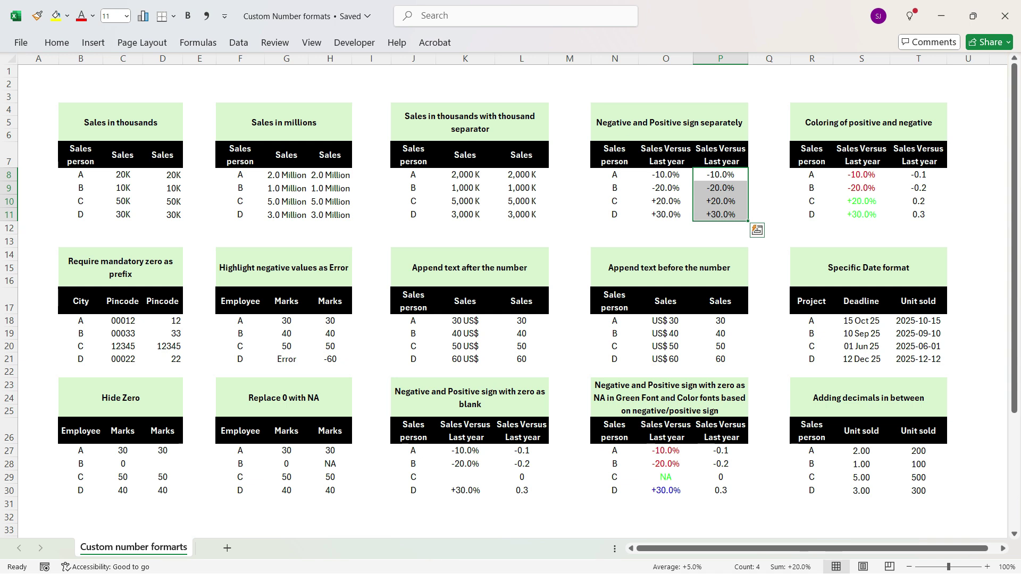
# - Apply the custom number format +0.0% to T8:T11 in the Coloring of positive and negative table
pyautogui.moveTo(919, 174); pyautogui.dragTo(918, 214)
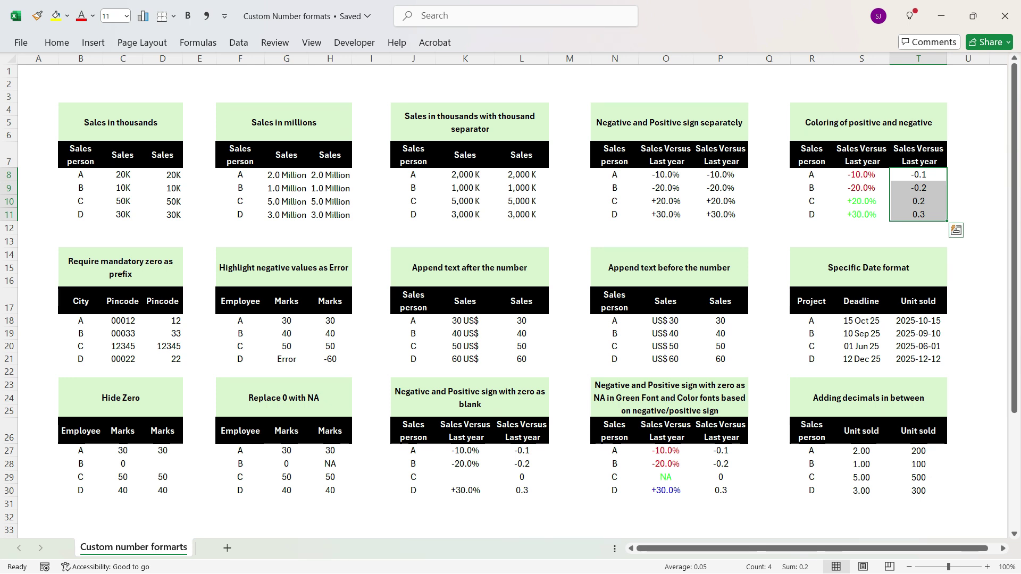
pyautogui.hotkey('ctrl', '1')
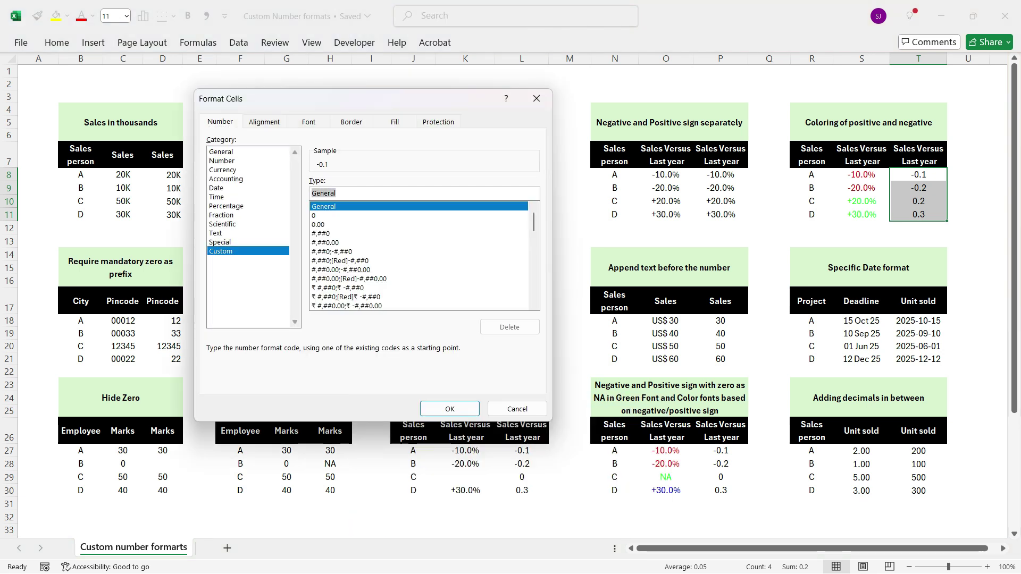
pyautogui.press('BackSpace')
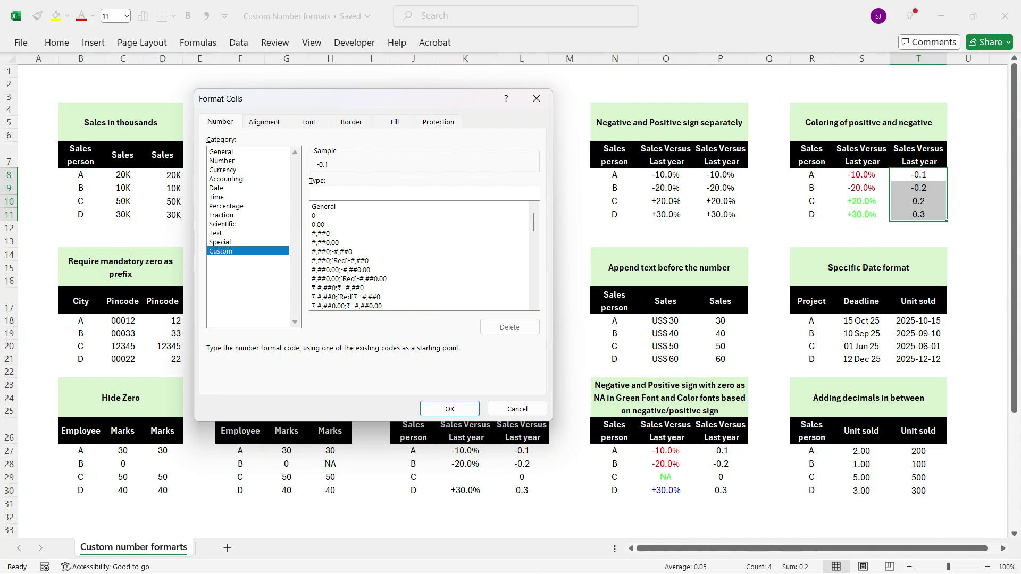
pyautogui.write('+0.0%')
pyautogui.press('Return')
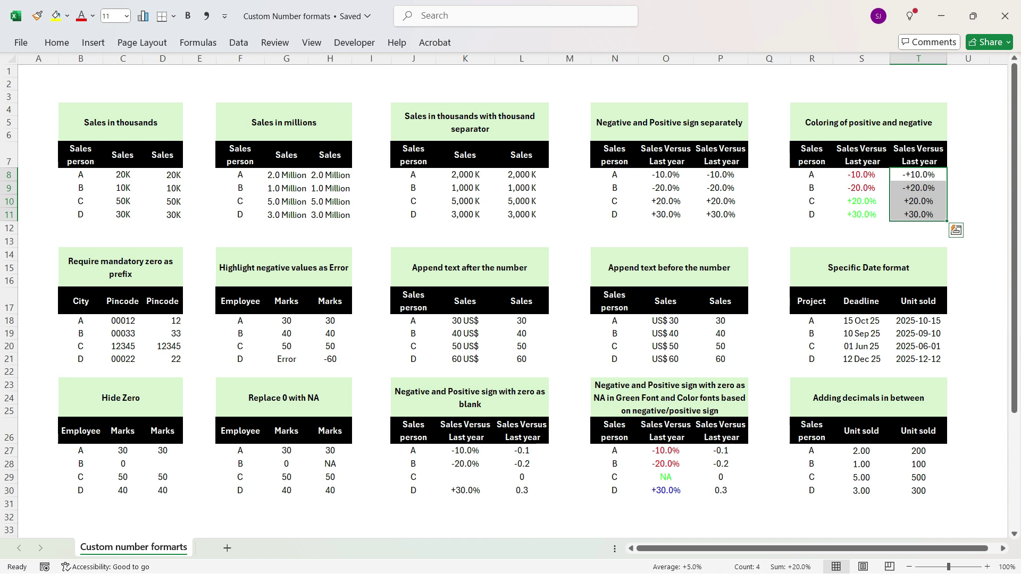
# - Add a negative section to the custom format of T8:T11, making it +0.0%;-0.0%
pyautogui.hotkey('ctrl', '1')
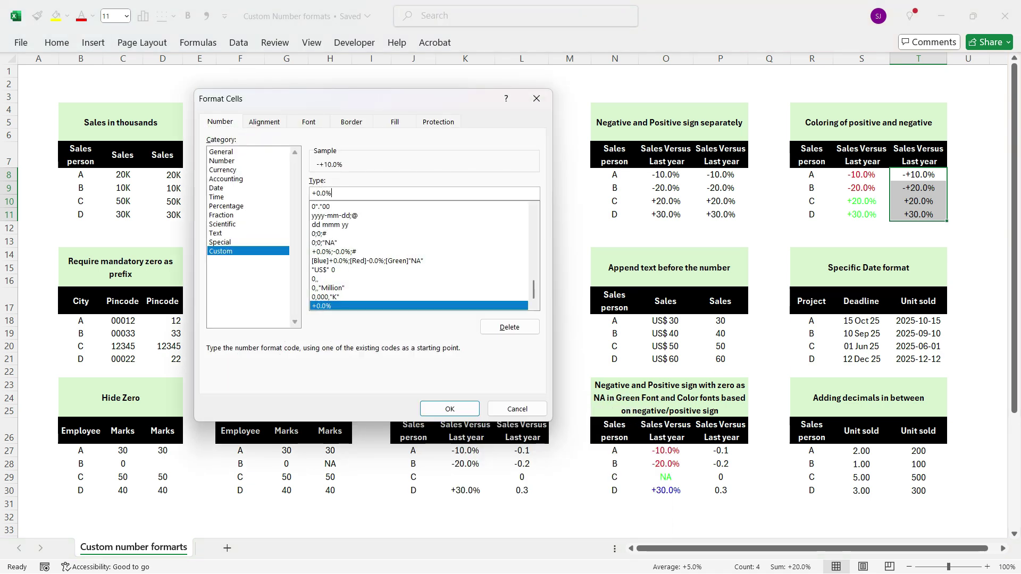
pyautogui.write(';')
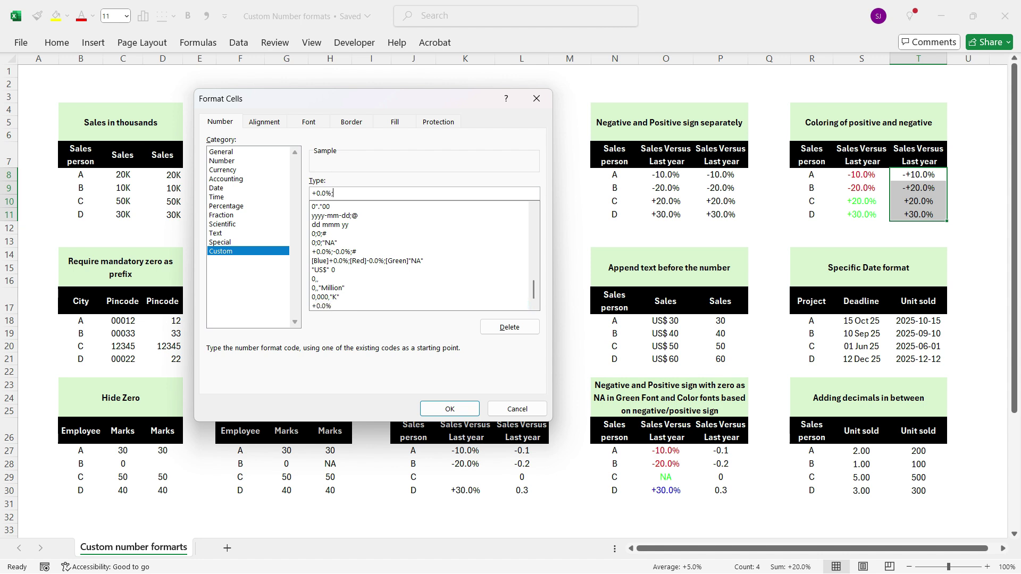
pyautogui.write('-0.0%')
pyautogui.click(449, 408)
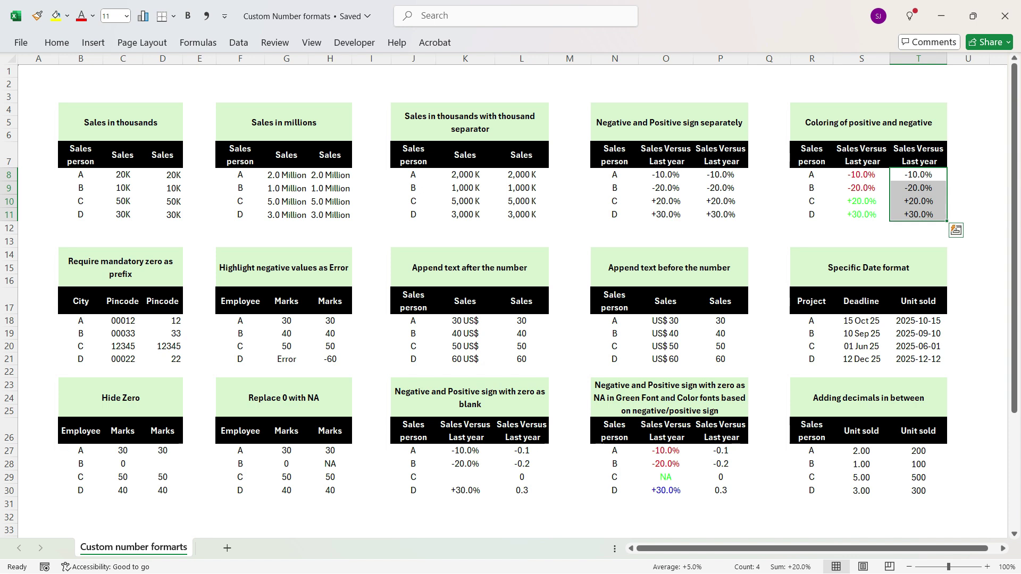
# - Colour the positive values in T8:T11 green by putting [Green] before the positive section, making the format [Green]+0.0%;-0.0%
pyautogui.hotkey('ctrl', '1')
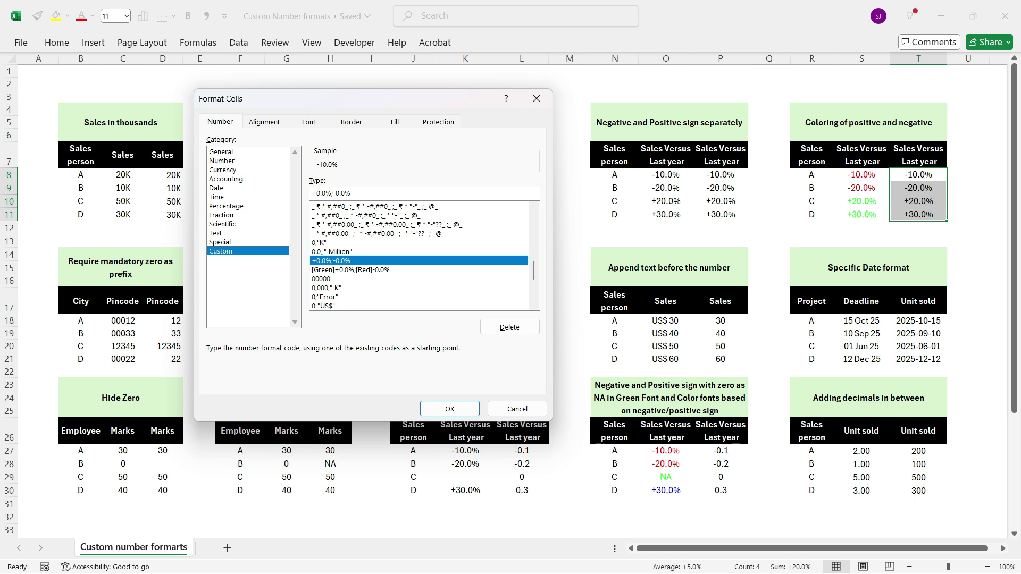
pyautogui.click(312, 193)
pyautogui.write('[')
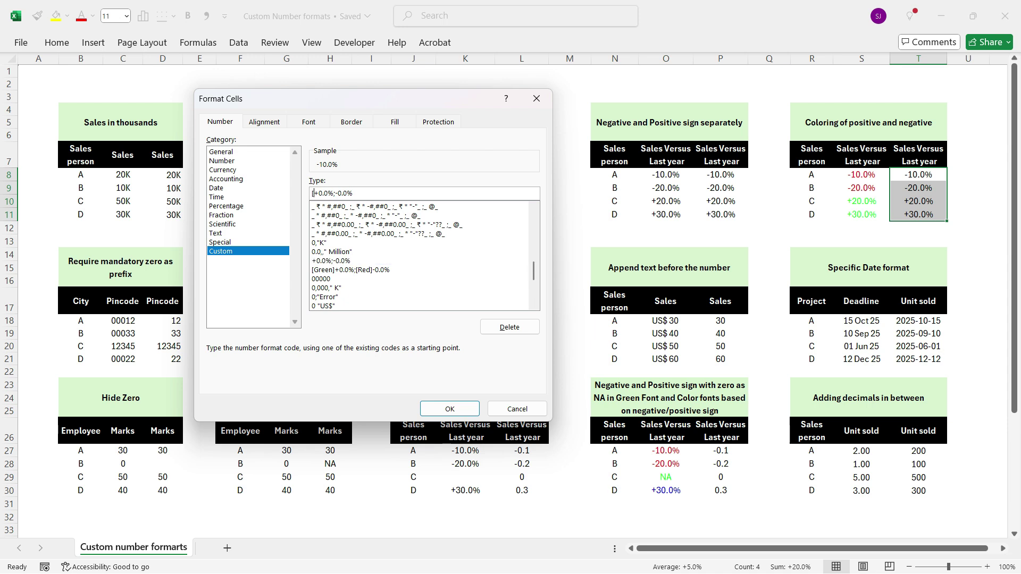
pyautogui.write('Green]')
pyautogui.click(450, 408)
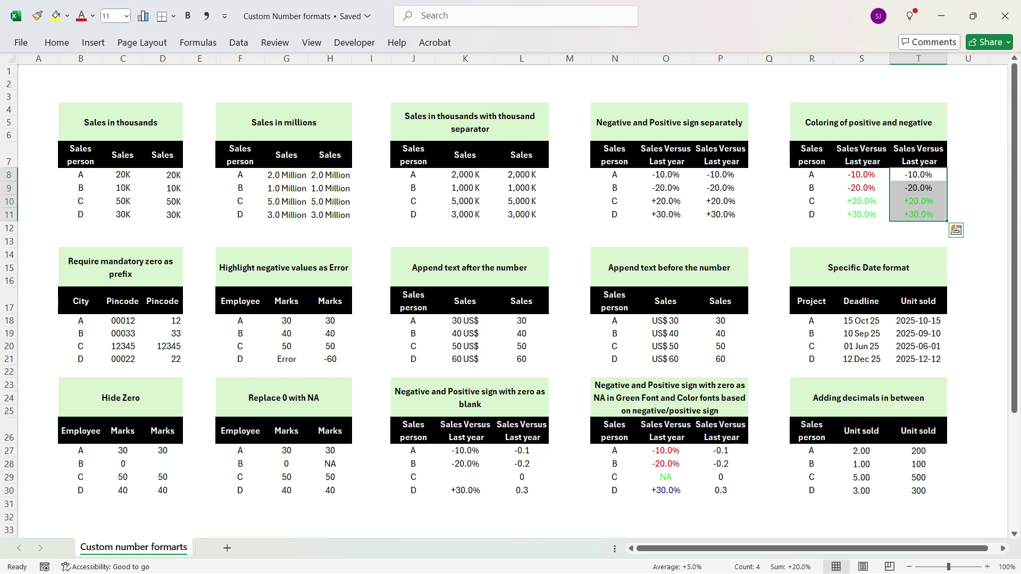
# - Colour the negative values in T8:T11 red by inserting [Red] before the negative section, making the format [Green]+0.0%;[Red]-0.0%
pyautogui.hotkey('ctrl', '1')
pyautogui.click(356, 193)
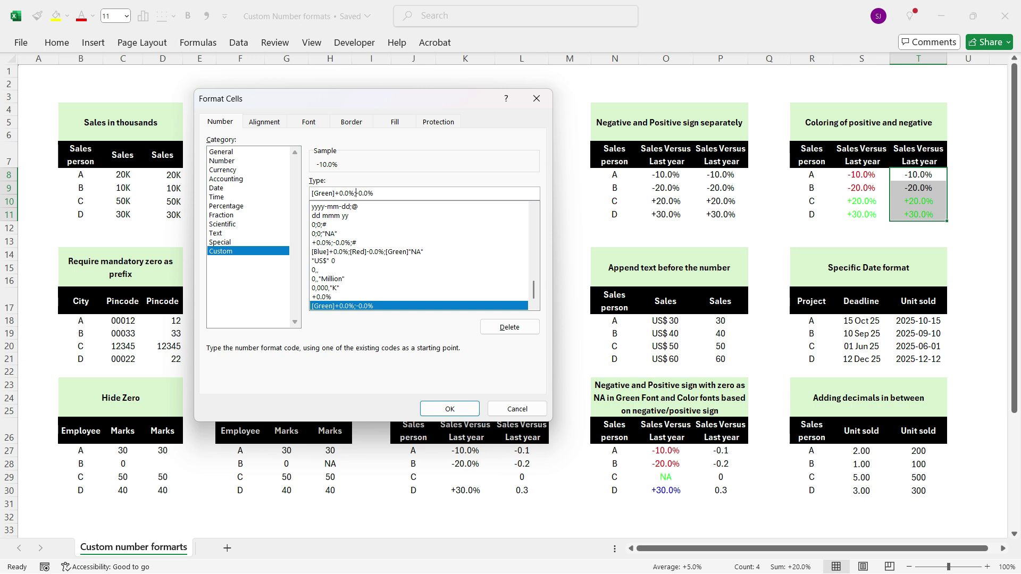
pyautogui.write('[R')
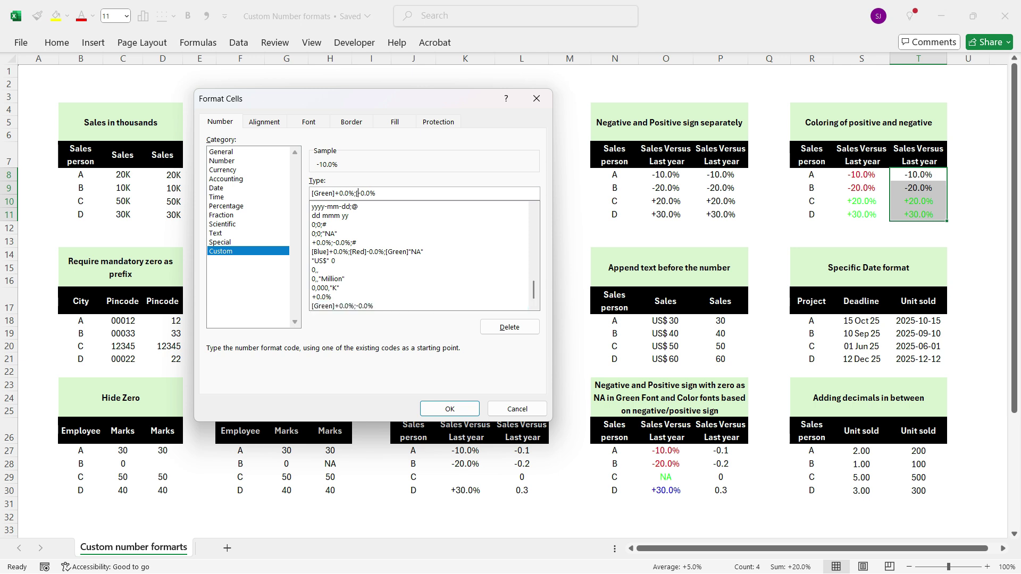
pyautogui.write('ed]')
pyautogui.click(449, 409)
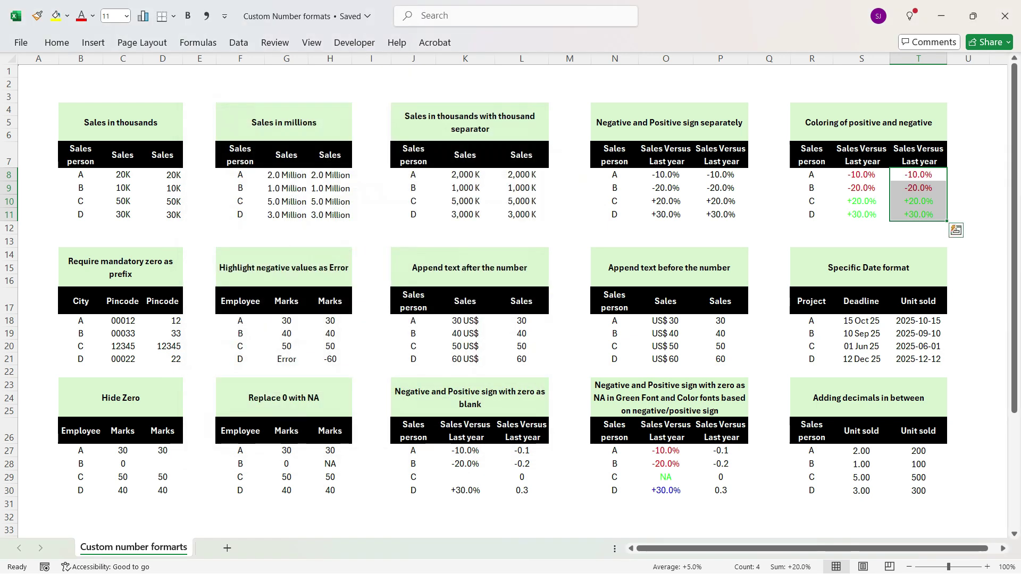
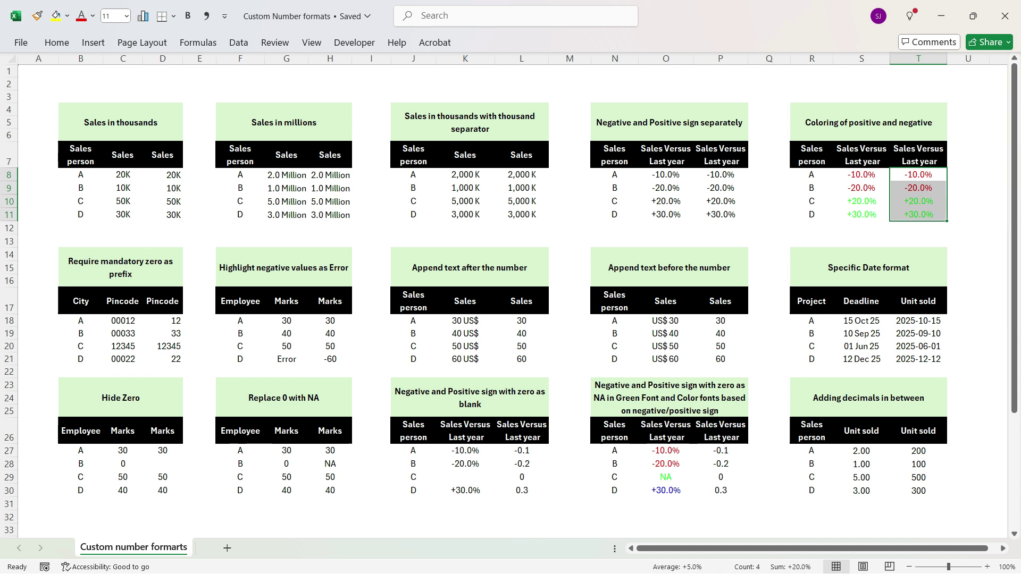
# - Apply the custom number format 00000 to the pincodes in D18:D21 of the Require mandatory zero as prefix table
pyautogui.click(162, 321)
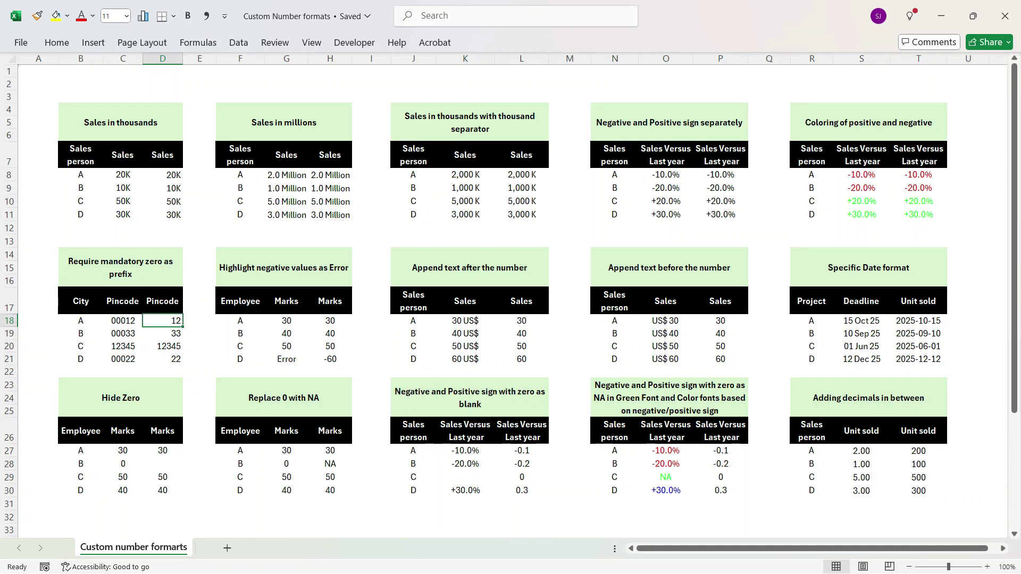
pyautogui.hotkey('shift', 'Down')
pyautogui.hotkey('shift', 'Down')
pyautogui.hotkey('shift', 'Down')
pyautogui.hotkey('ctrl', '1')
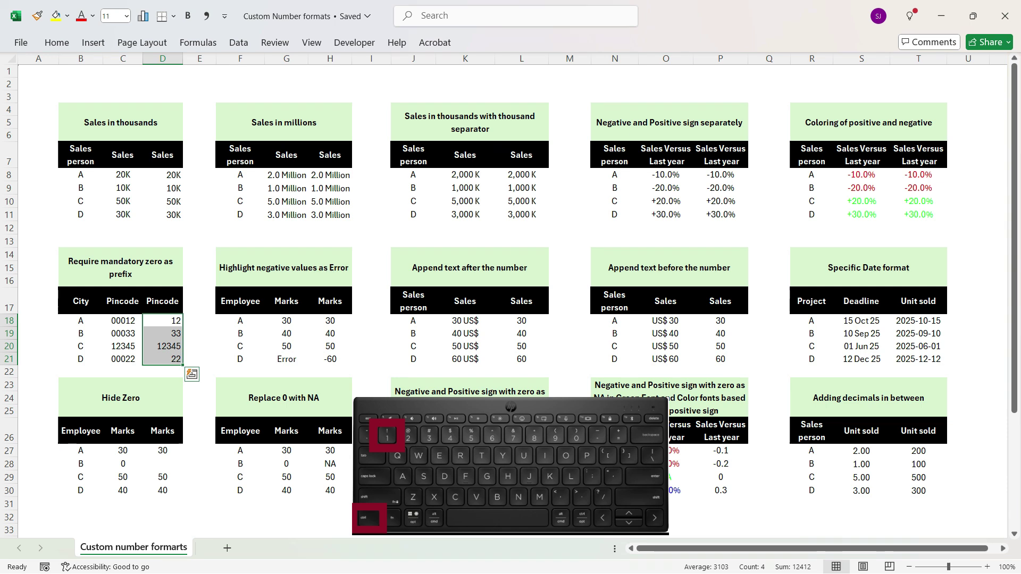
pyautogui.click(221, 251)
pyautogui.doubleClick(324, 193)
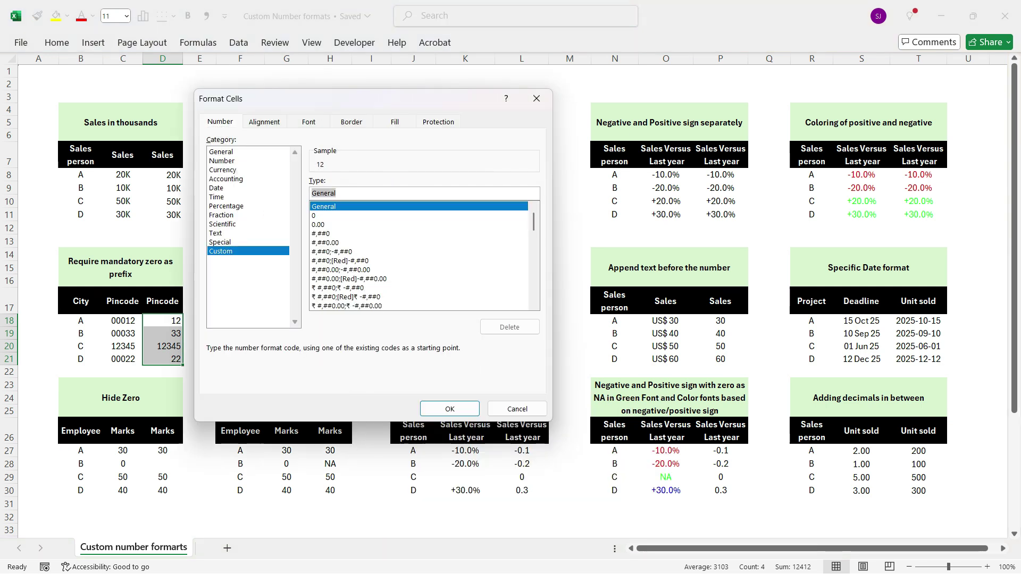
pyautogui.press('BackSpace')
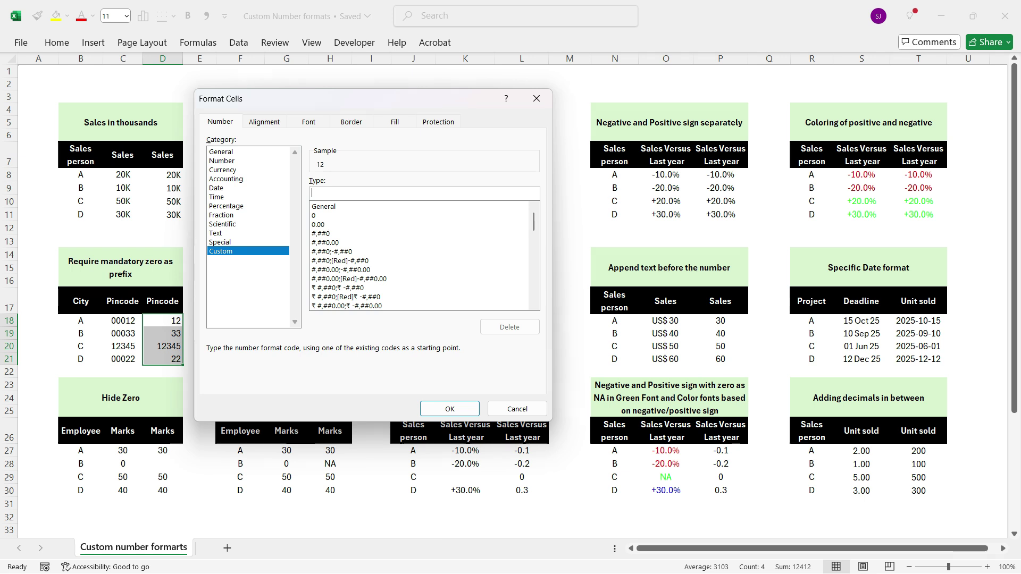
pyautogui.write('00000')
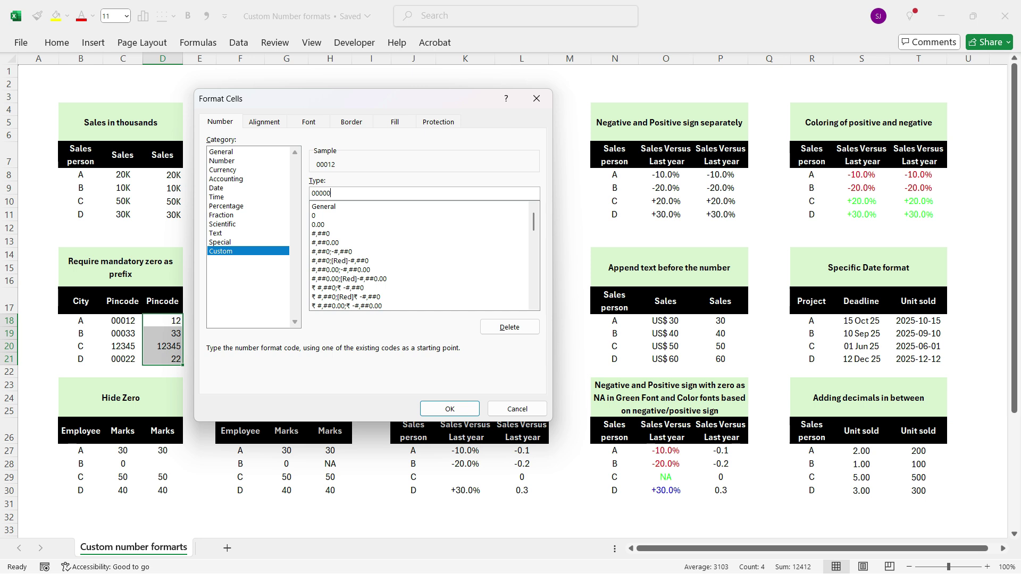
pyautogui.press('Return')
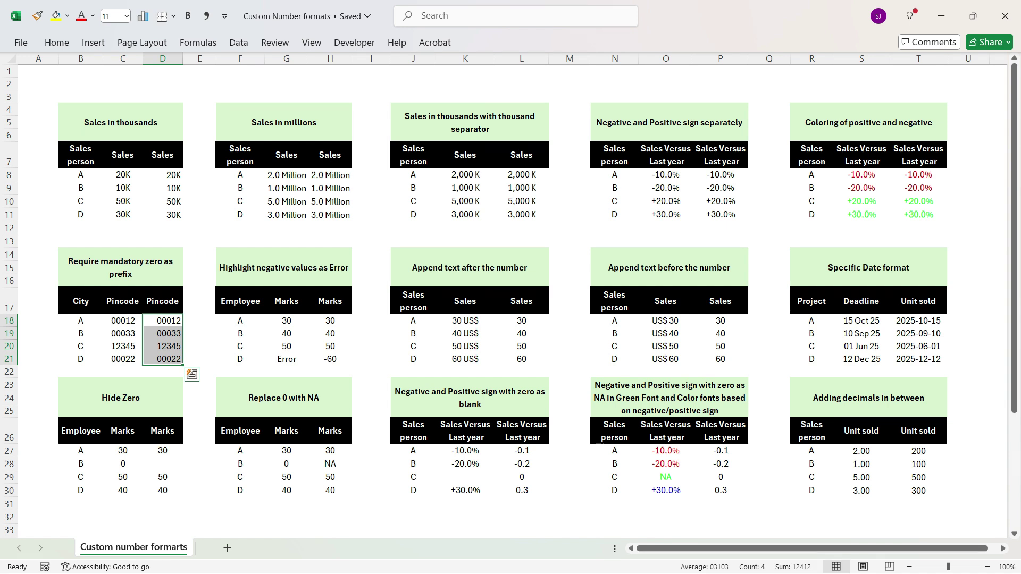
# - Apply the custom number format 0;"Error" to the marks in H18:H21 of the Highlight negative values as Error table
pyautogui.click(286, 333)
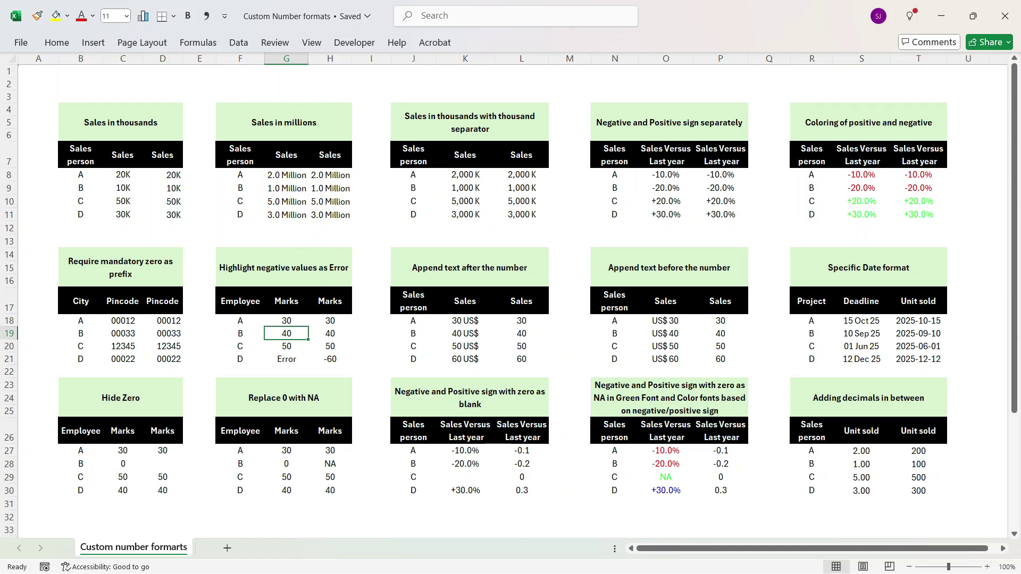
pyautogui.click(240, 333)
pyautogui.moveTo(329, 321); pyautogui.dragTo(330, 359)
pyautogui.rightClick(317, 340)
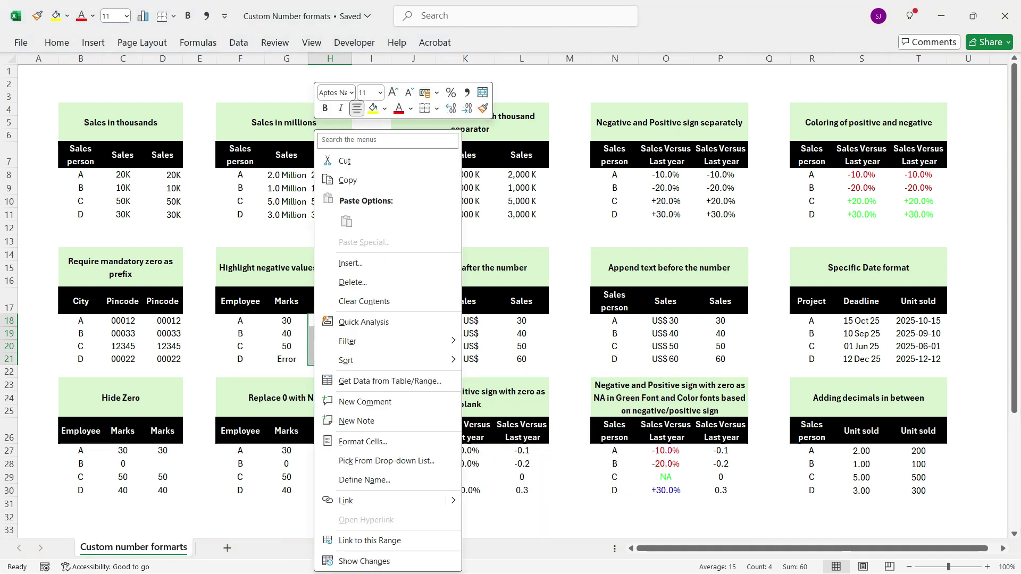
pyautogui.click(361, 442)
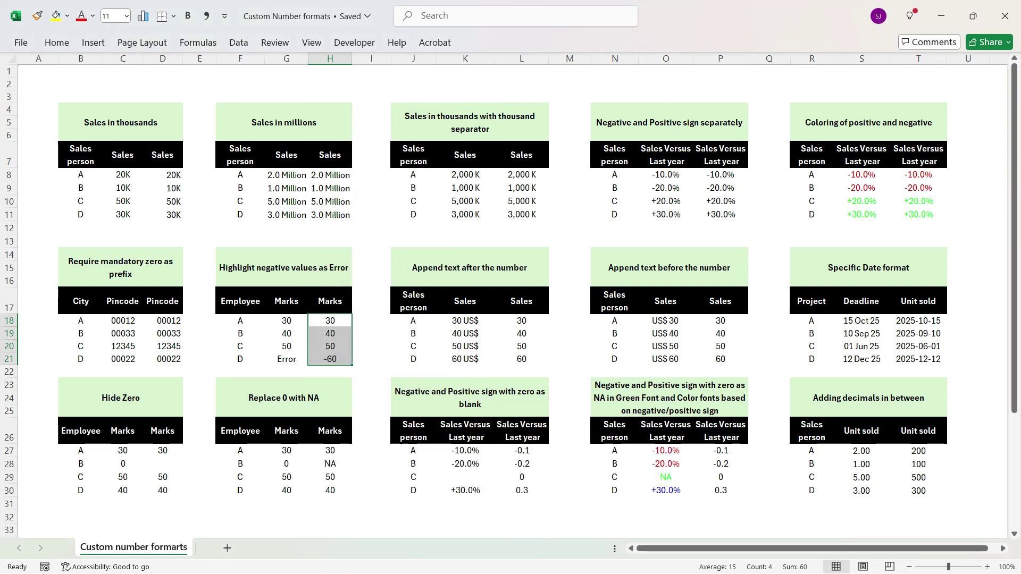
pyautogui.moveTo(310, 245); pyautogui.dragTo(554, 181)
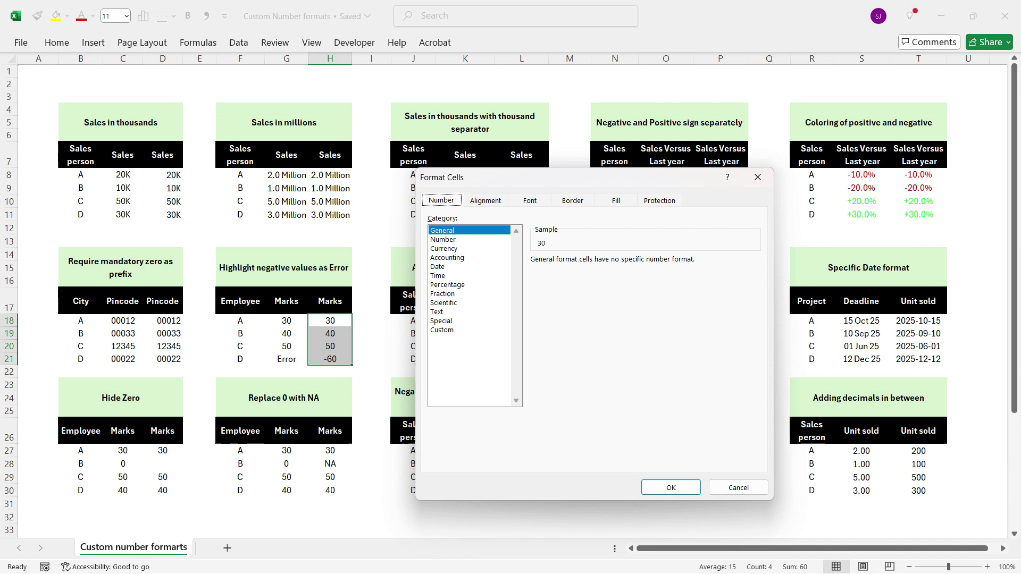
pyautogui.click(442, 330)
pyautogui.doubleClick(545, 272)
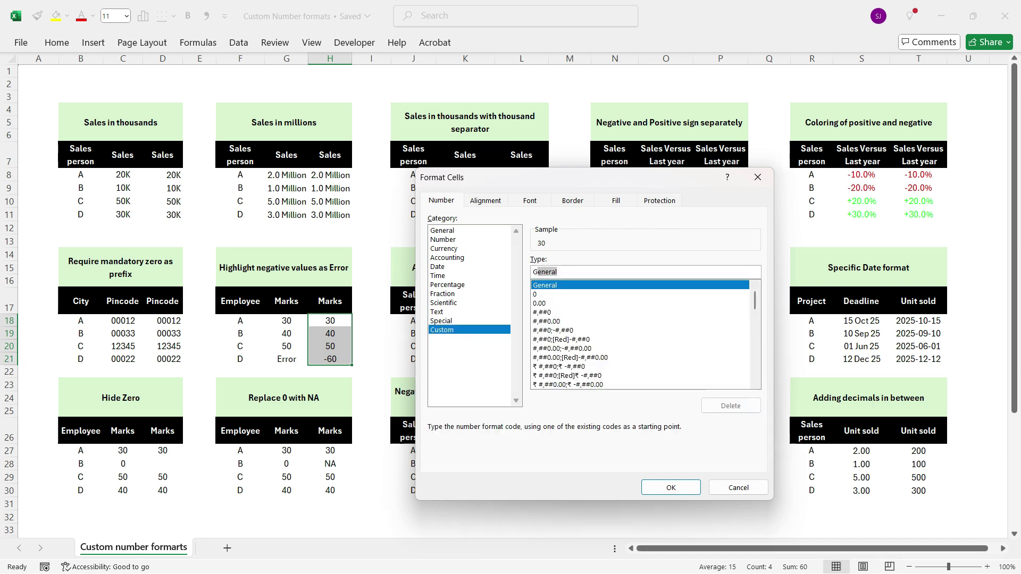
pyautogui.press('BackSpace')
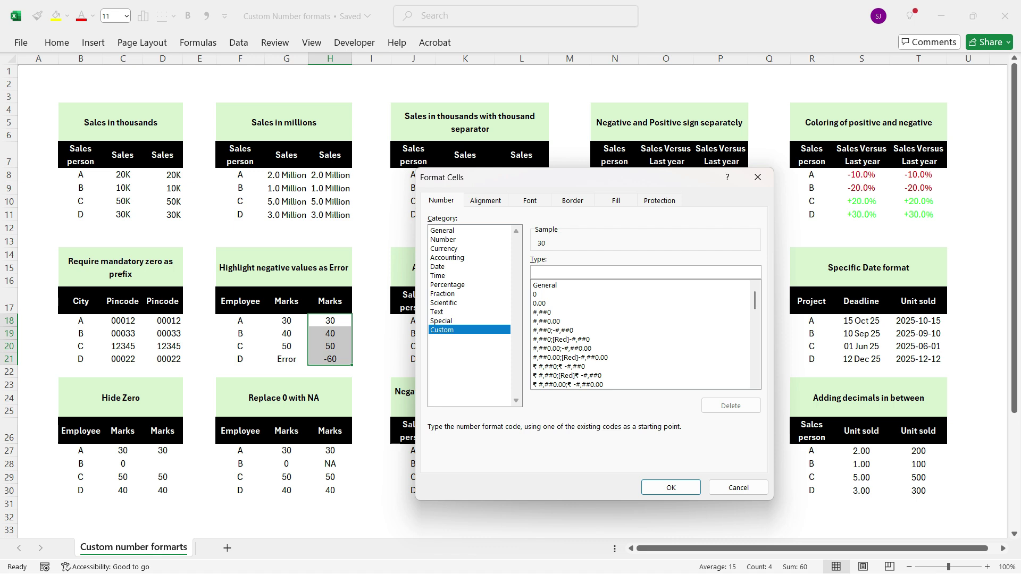
pyautogui.write('0')
pyautogui.write(';')
pyautogui.write('E')
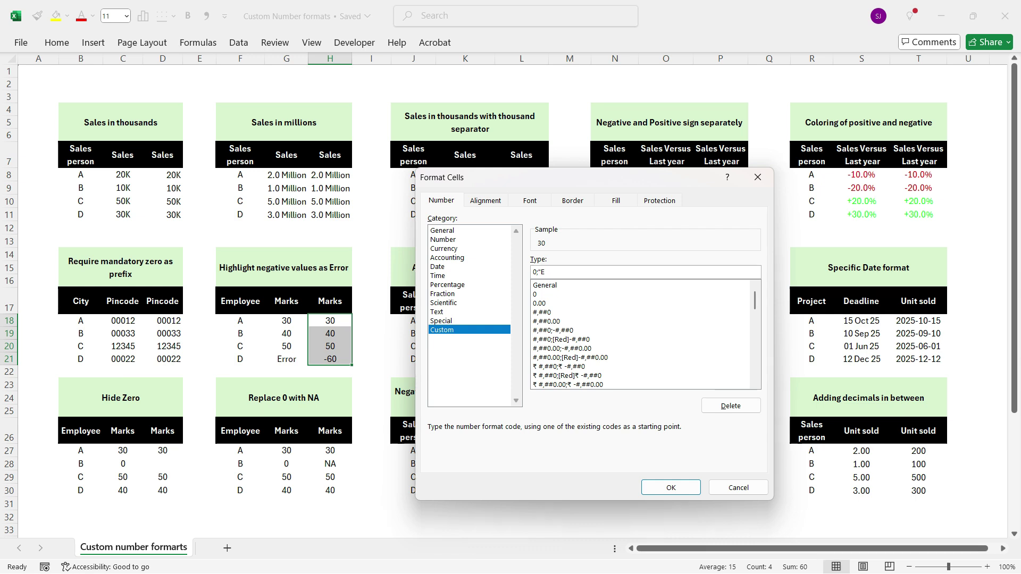
pyautogui.write('rror')
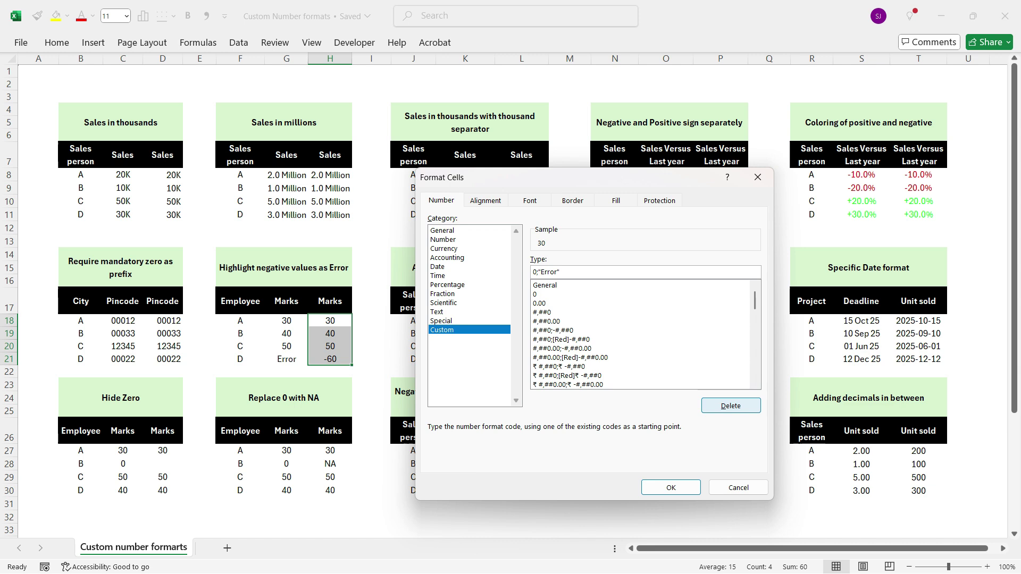
pyautogui.click(671, 487)
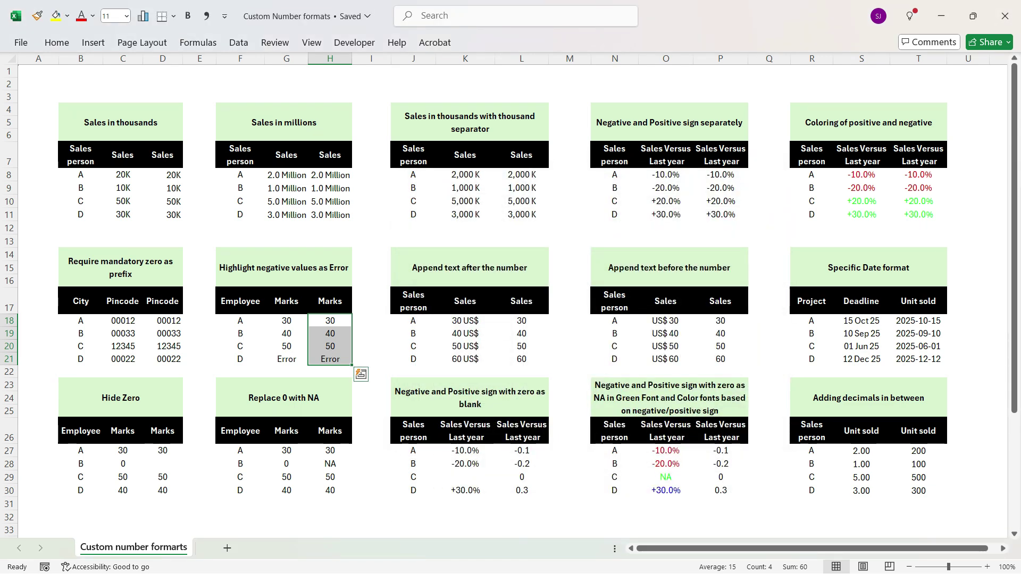
# - Apply the custom number format 0" US$" to the sales in L18:L21 of the Append text after the number table
pyautogui.click(413, 371)
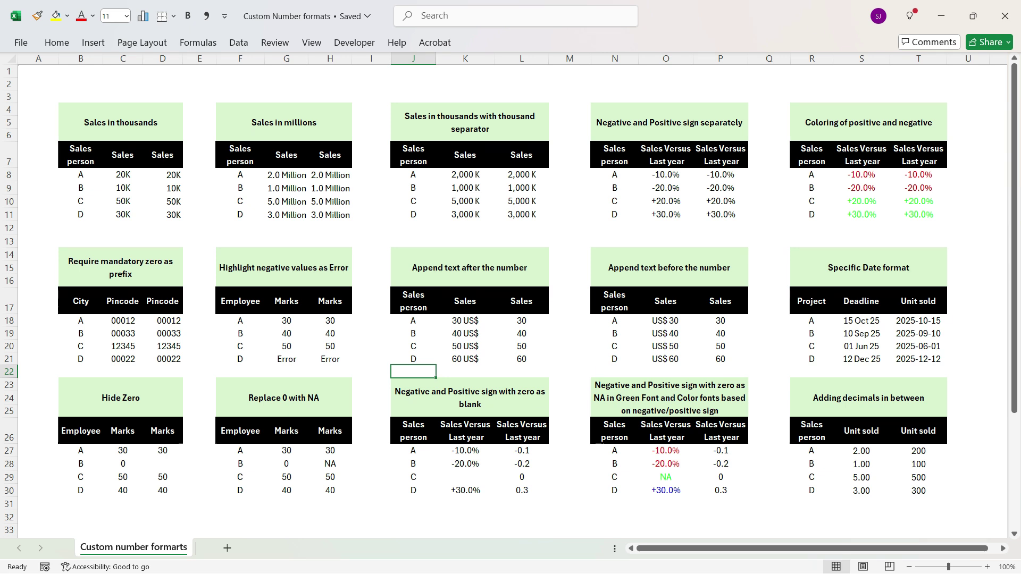
pyautogui.moveTo(521, 321); pyautogui.dragTo(521, 359)
pyautogui.hotkey('ctrl', '1')
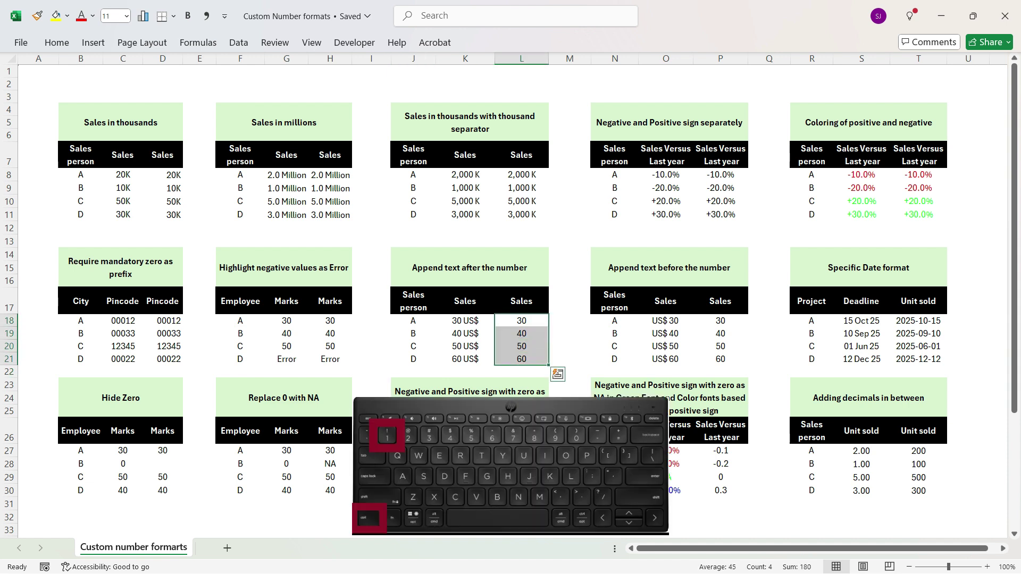
pyautogui.moveTo(348, 106); pyautogui.dragTo(711, 110)
pyautogui.click(583, 254)
pyautogui.press('Tab')
pyautogui.write('0')
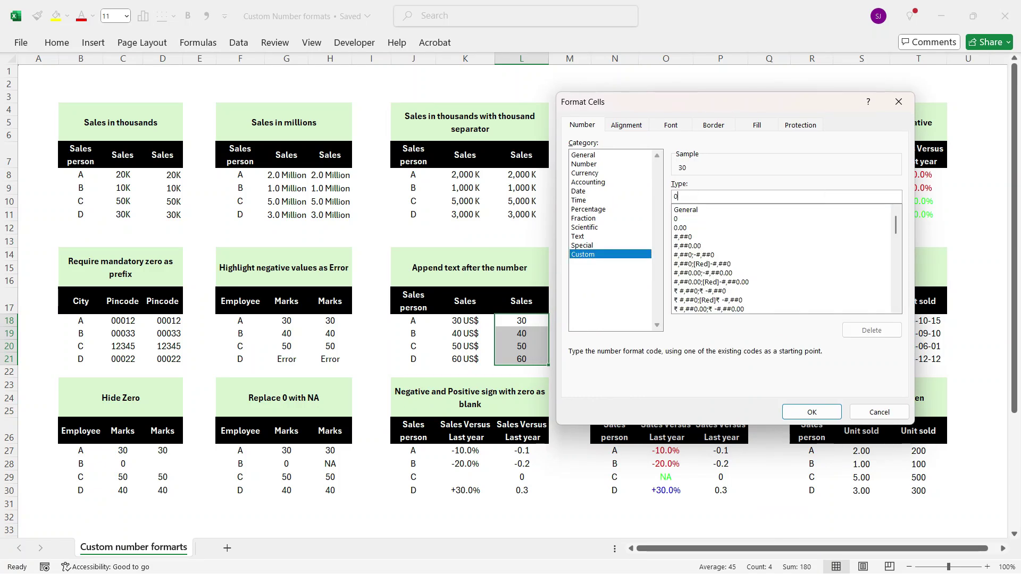
pyautogui.write('"')
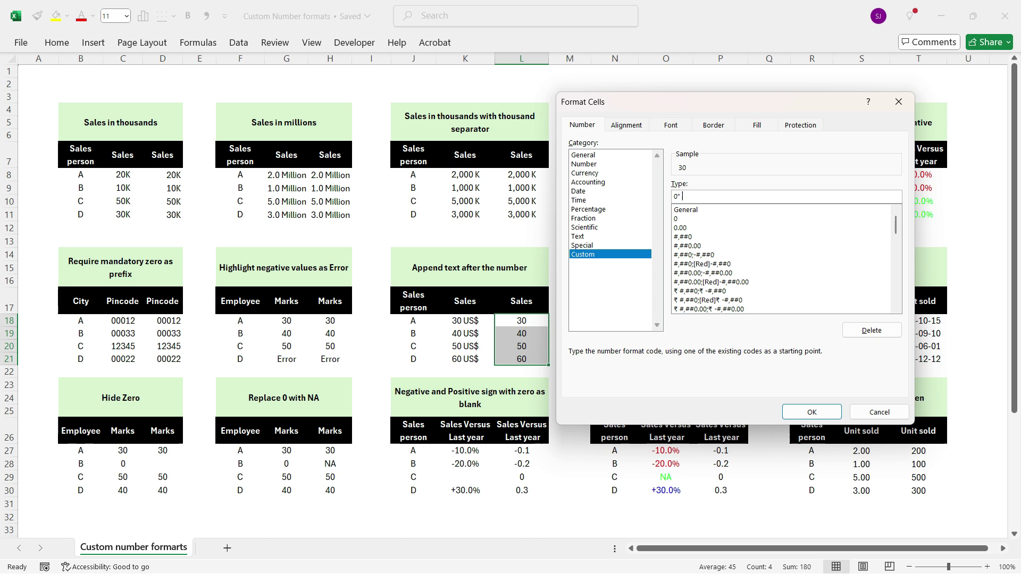
pyautogui.write('US$"')
pyautogui.press('Return')
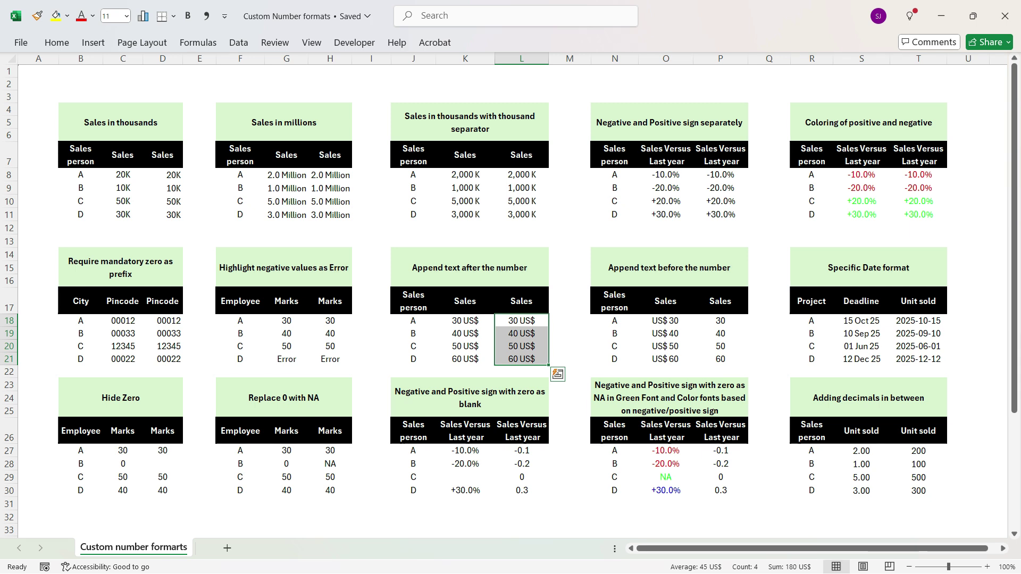
pyautogui.click(520, 321)
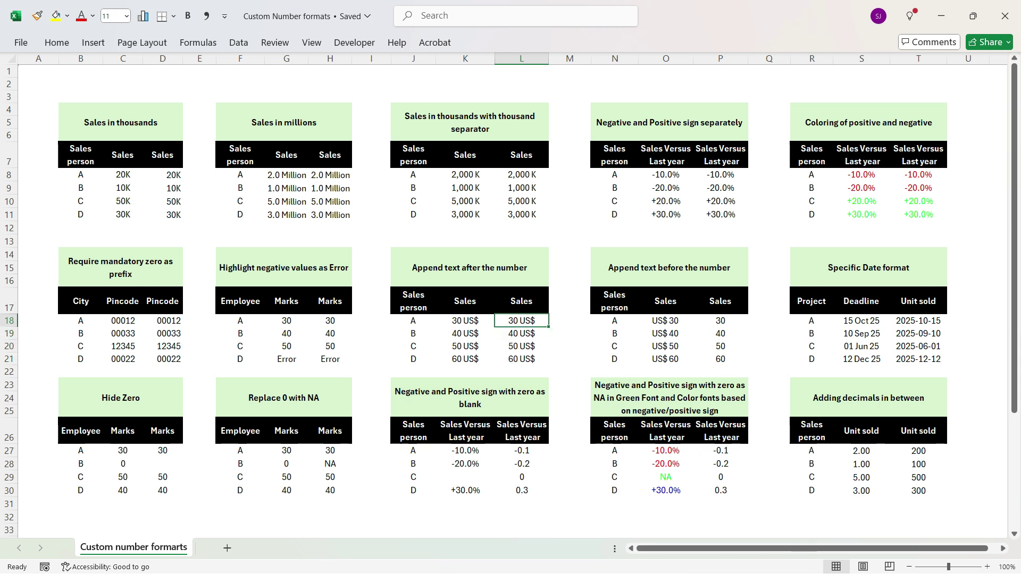
pyautogui.click(330, 359)
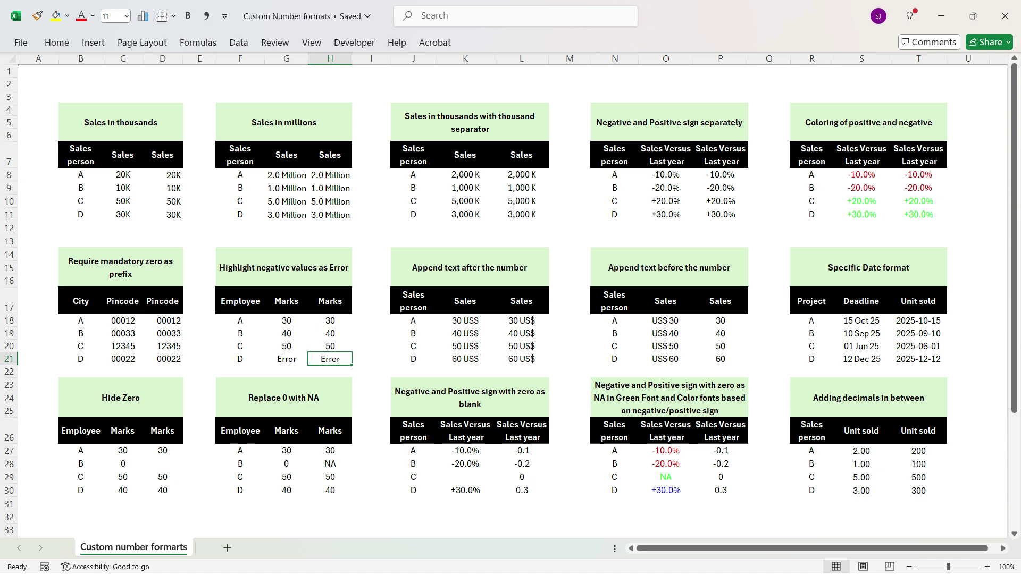
pyautogui.click(412, 358)
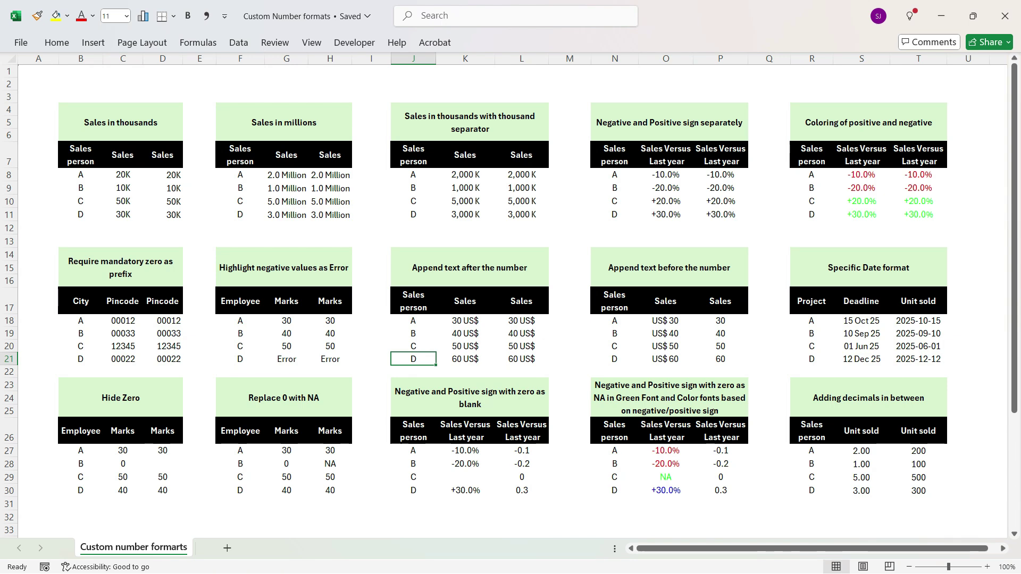
# - Apply the custom number format "US$ "0 to the sales in P18:P21 of the Append text before the number table
pyautogui.moveTo(720, 320); pyautogui.dragTo(721, 359)
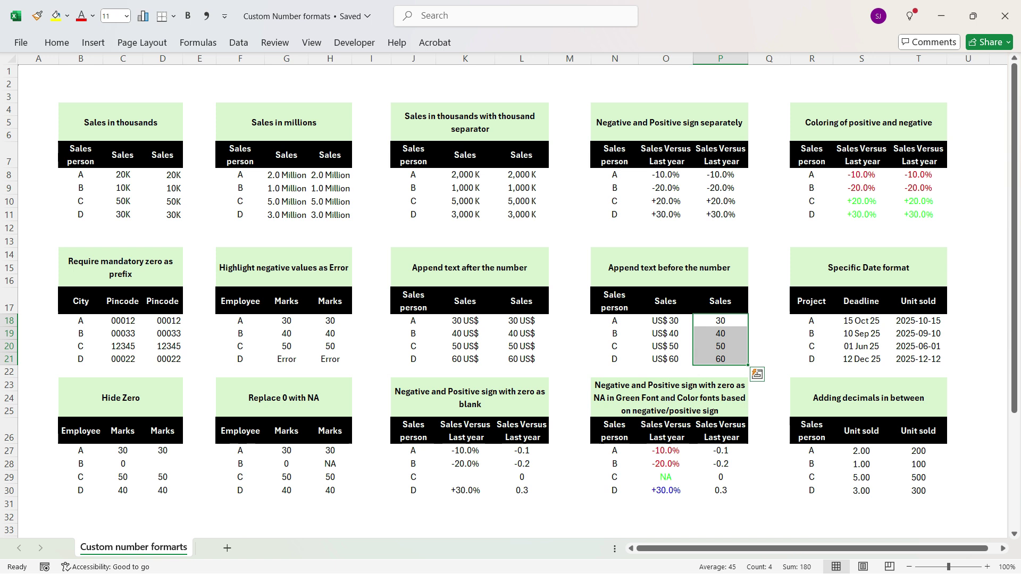
pyautogui.hotkey('ctrl', '1')
pyautogui.moveTo(775, 99); pyautogui.dragTo(416, 136)
pyautogui.press('Tab')
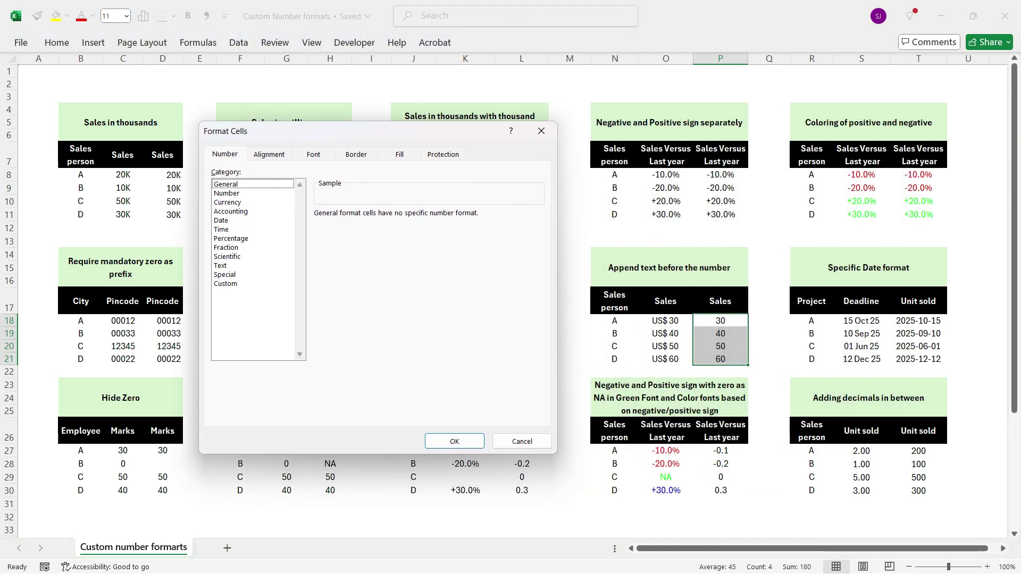
pyautogui.press('End')
pyautogui.press('Tab')
pyautogui.press('BackSpace')
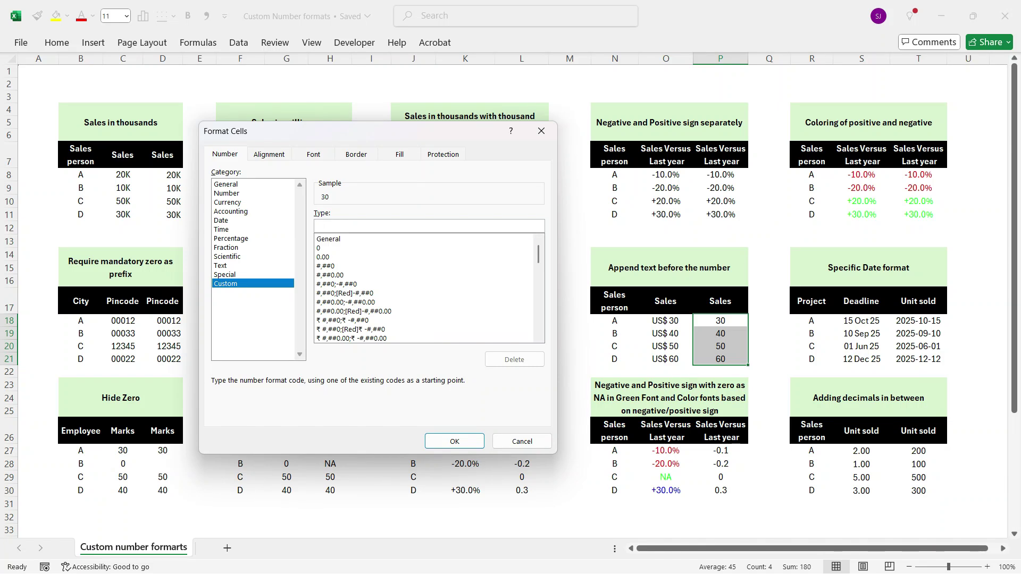
pyautogui.write('"US$ "0')
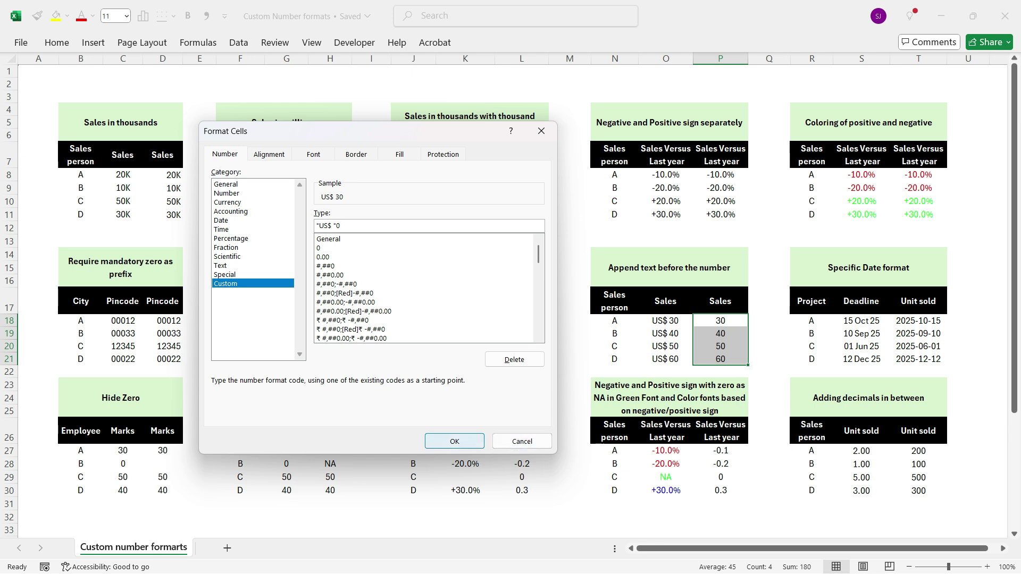
pyautogui.click(455, 441)
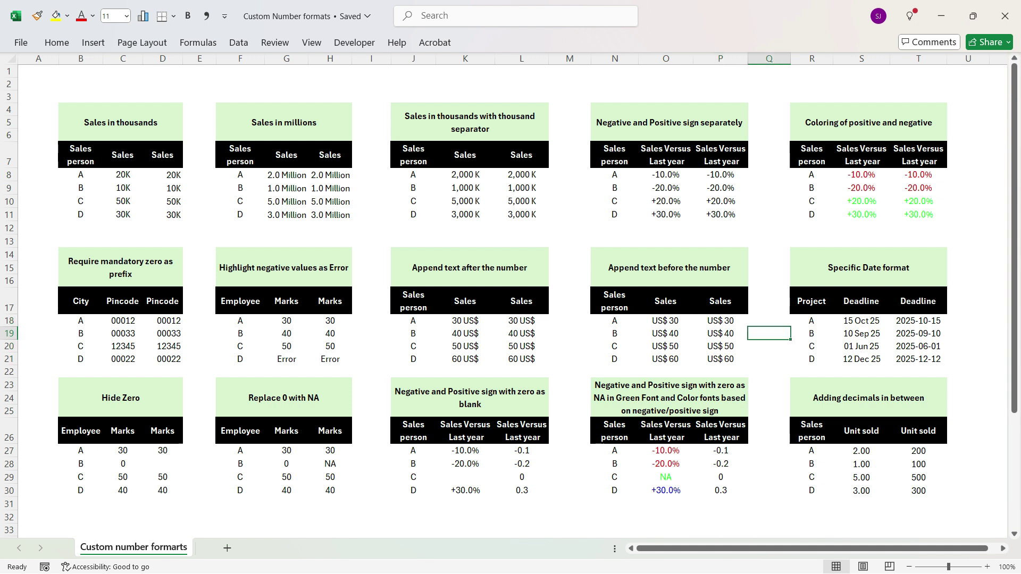
# - Check which number format is assigned to the deadline in T18 of the Specific Date format table
pyautogui.click(861, 359)
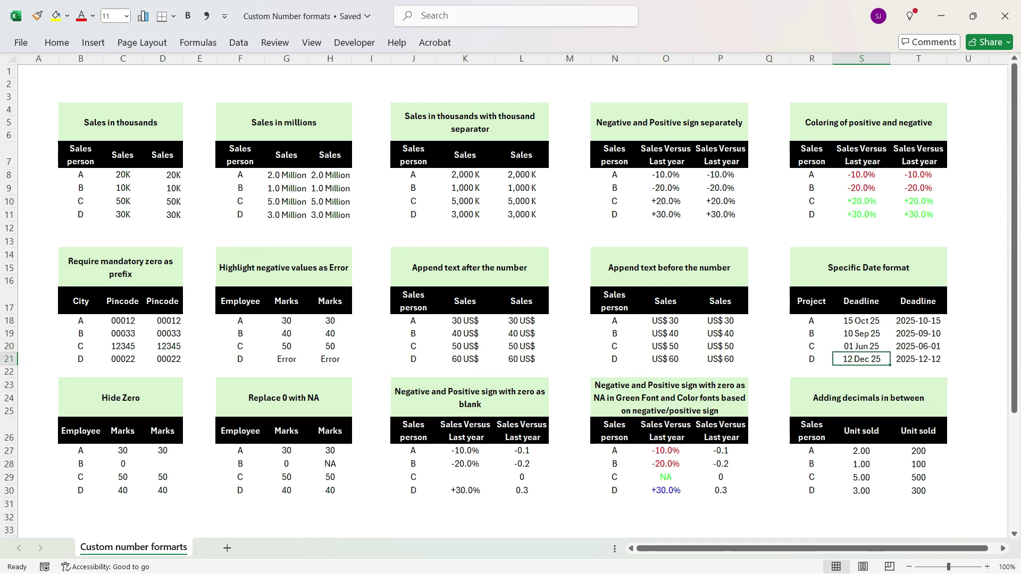
pyautogui.moveTo(918, 321)
pyautogui.mouseDown()
pyautogui.moveTo(918, 346)
pyautogui.moveTo(918, 321)
pyautogui.mouseUp()
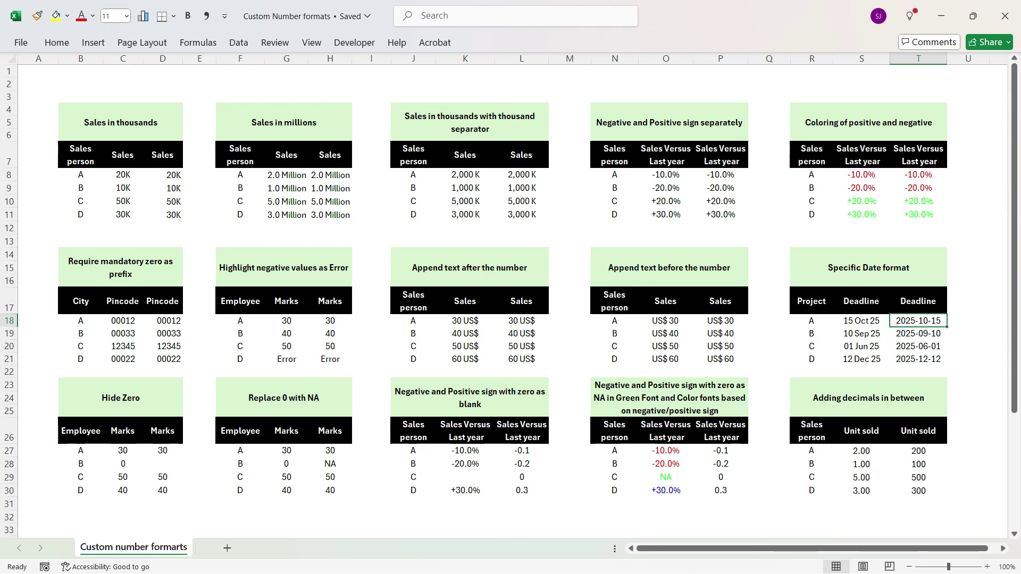
pyautogui.click(56, 42)
pyautogui.click(529, 68)
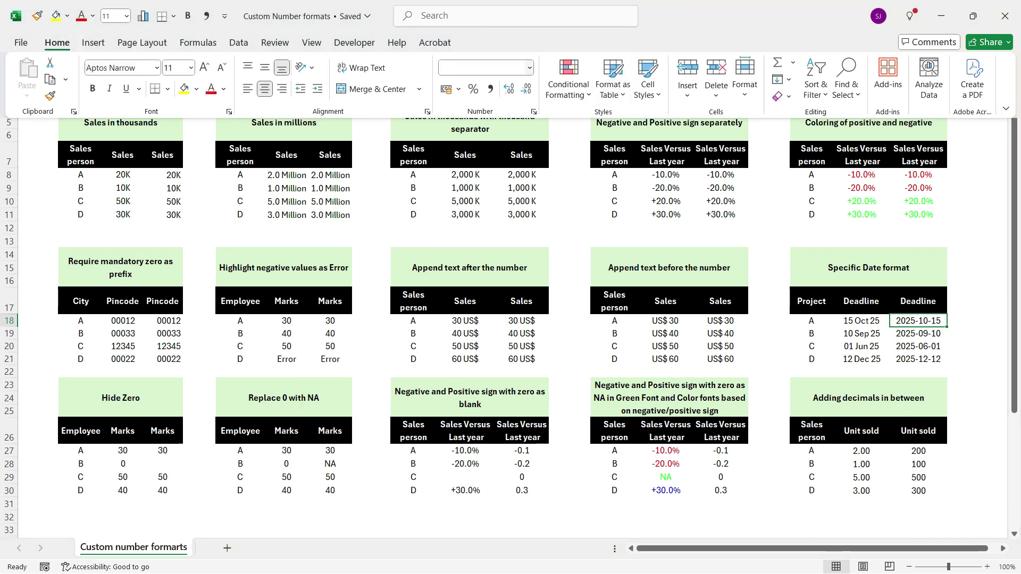
pyautogui.press('Down')
pyautogui.press('Down')
pyautogui.press('Down')
pyautogui.press('Escape')
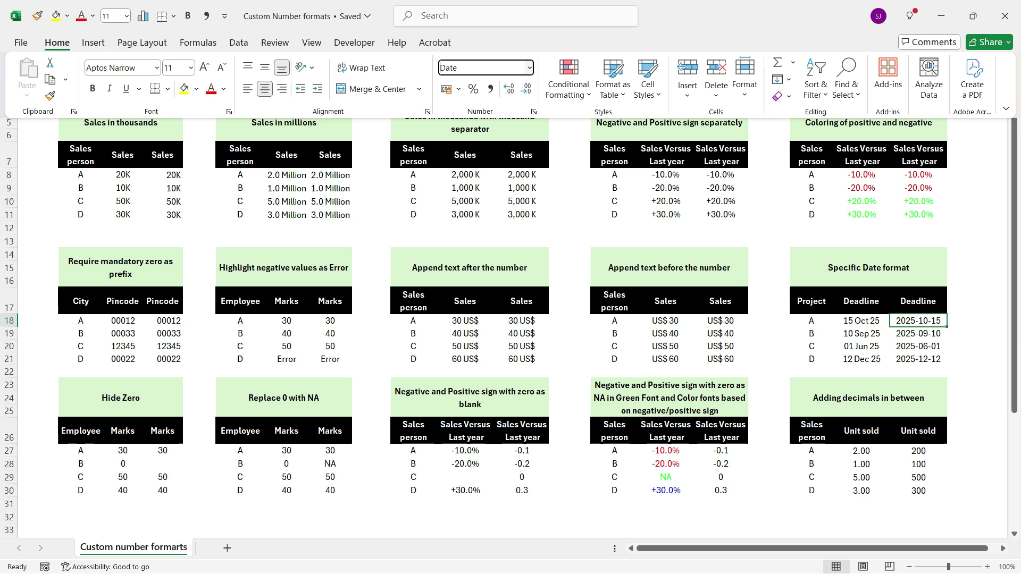
pyautogui.press('Escape')
# - Review the preset Date formats offered for the deadlines in T18:T21 of the Specific Date format table
pyautogui.hotkey('shift', 'Down')
pyautogui.hotkey('shift', 'Down')
pyautogui.hotkey('shift', 'Down')
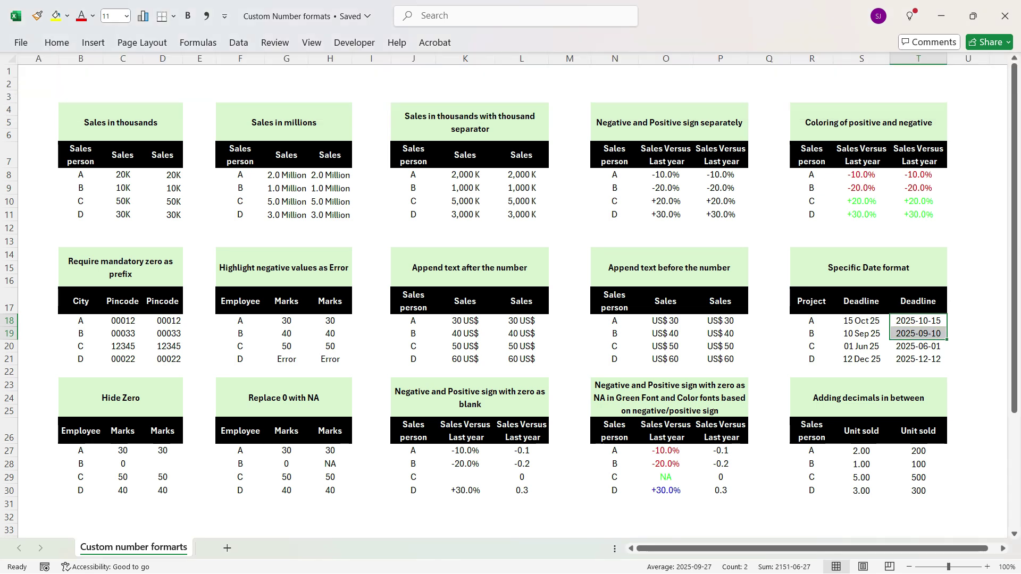
pyautogui.hotkey('ctrl', '1')
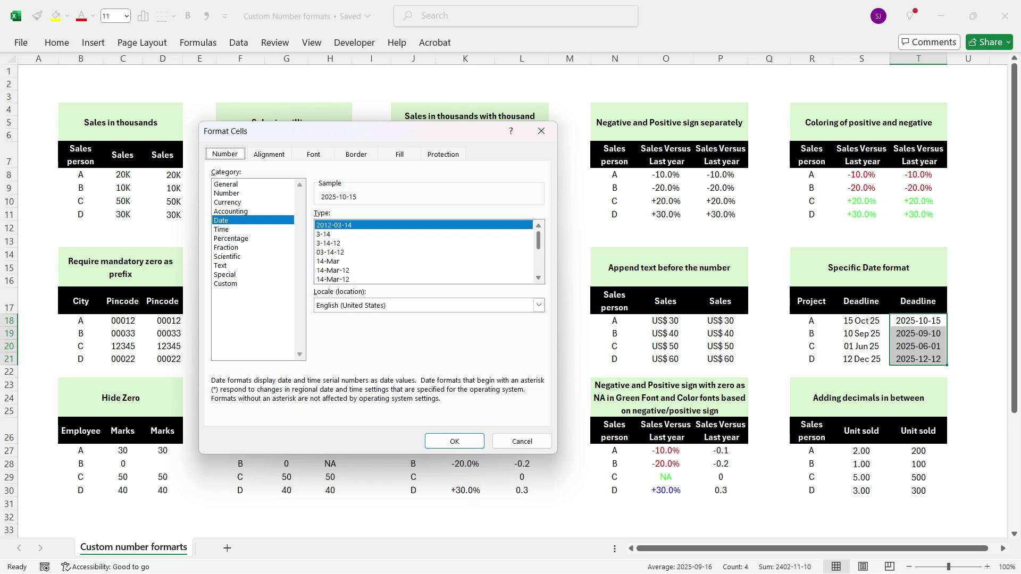
pyautogui.scroll(-4, 425, 252)
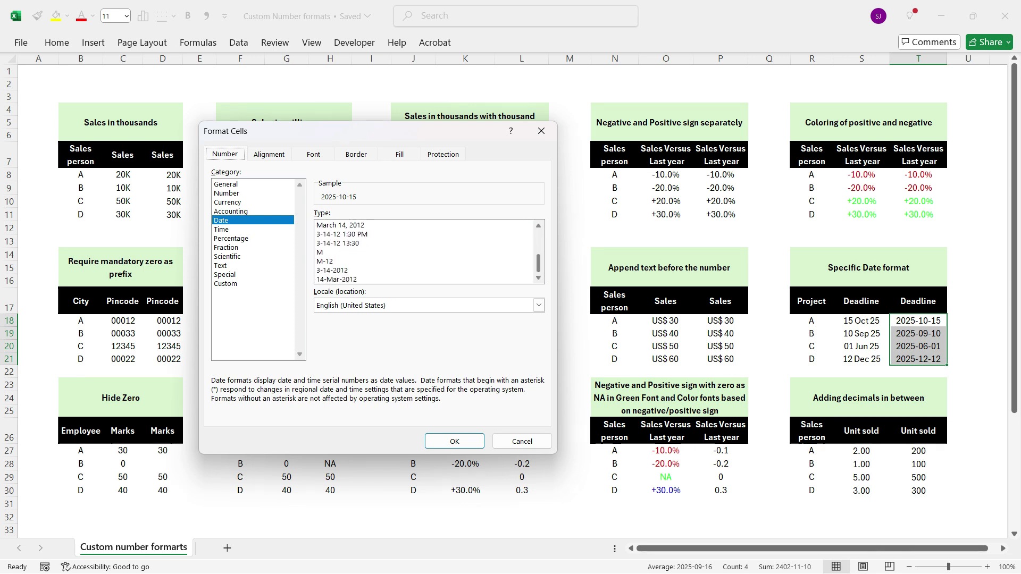
pyautogui.scroll(4, 425, 251)
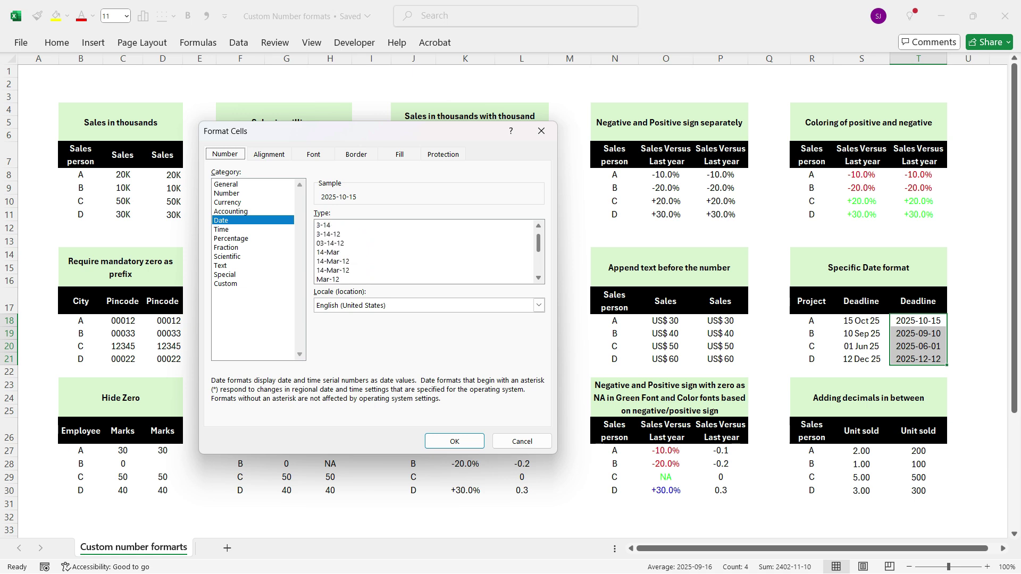
pyautogui.click(372, 225)
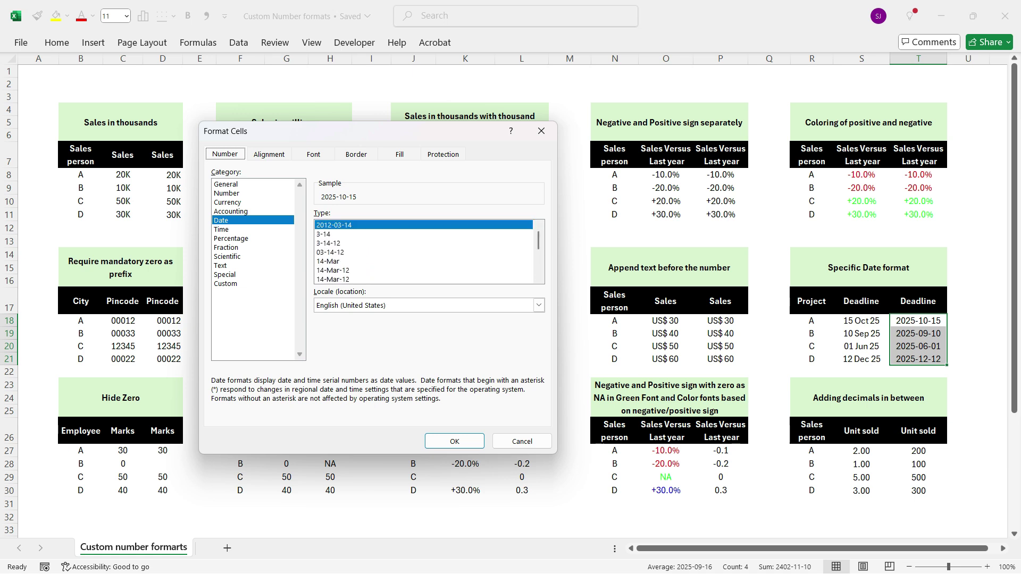
# - Apply the custom number format dd mm yyyy to the deadlines in T18:T21 of the Specific Date format table
pyautogui.click(252, 283)
pyautogui.moveTo(363, 226); pyautogui.dragTo(346, 225)
pyautogui.hotkey('ctrl', 'a')
pyautogui.press('BackSpace')
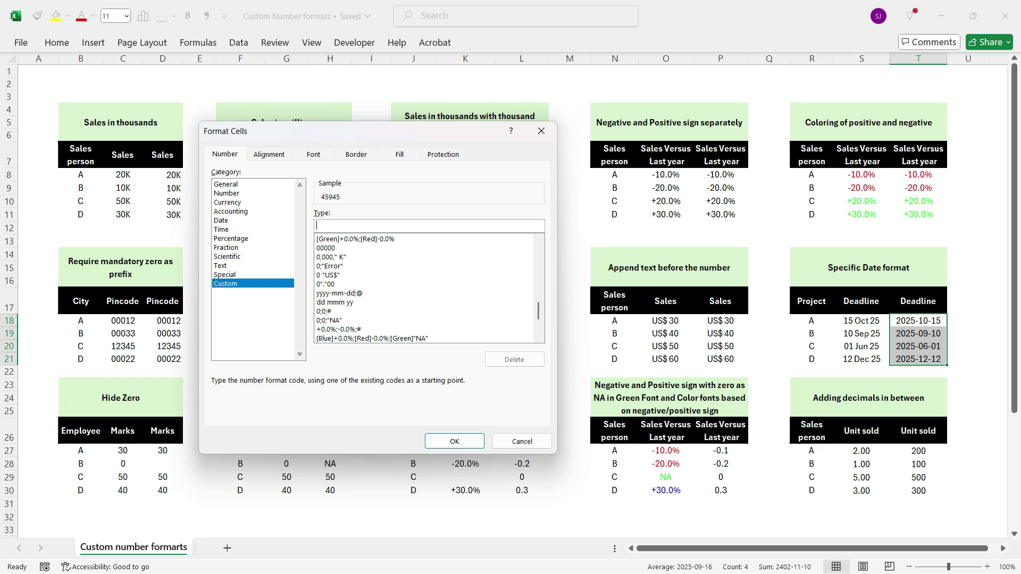
pyautogui.write('dd')
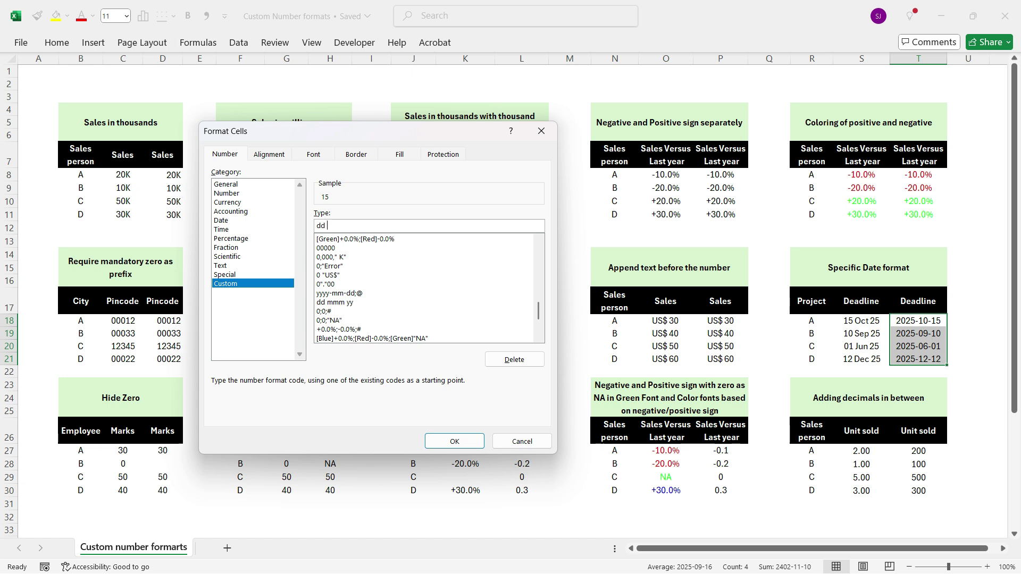
pyautogui.write('mm')
pyautogui.write('yyyy')
pyautogui.press('Return')
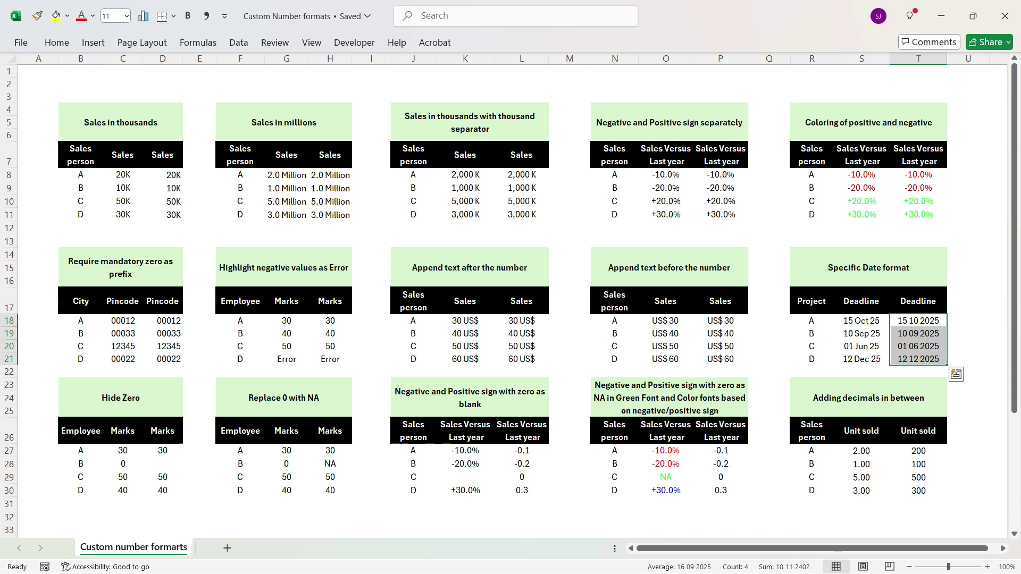
# - Change the custom format of the deadlines in T18:T21 to dd mmm yyyy for abbreviated month names
pyautogui.hotkey('ctrl', '1')
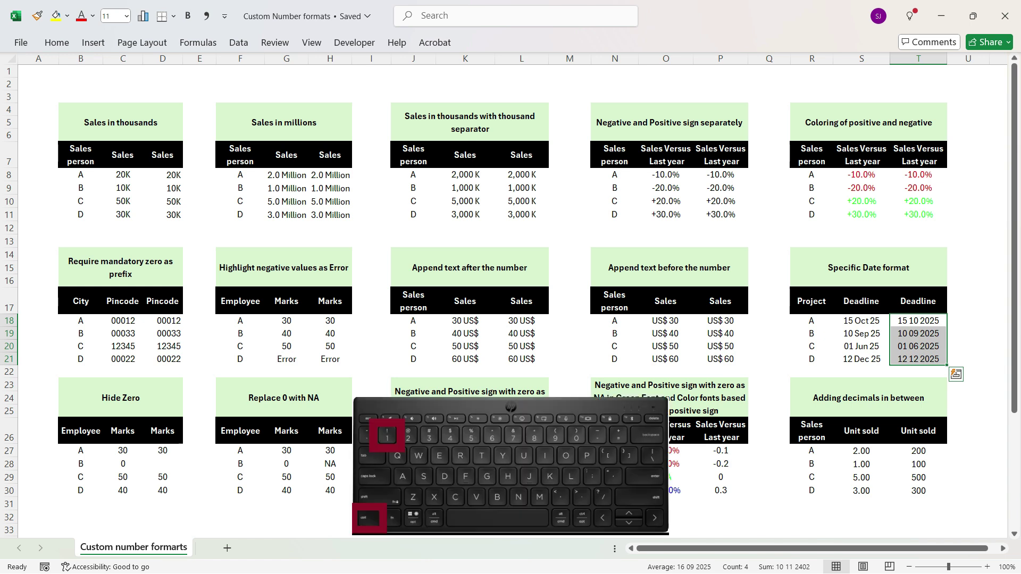
pyautogui.click(339, 226)
pyautogui.write('mmm yyyy')
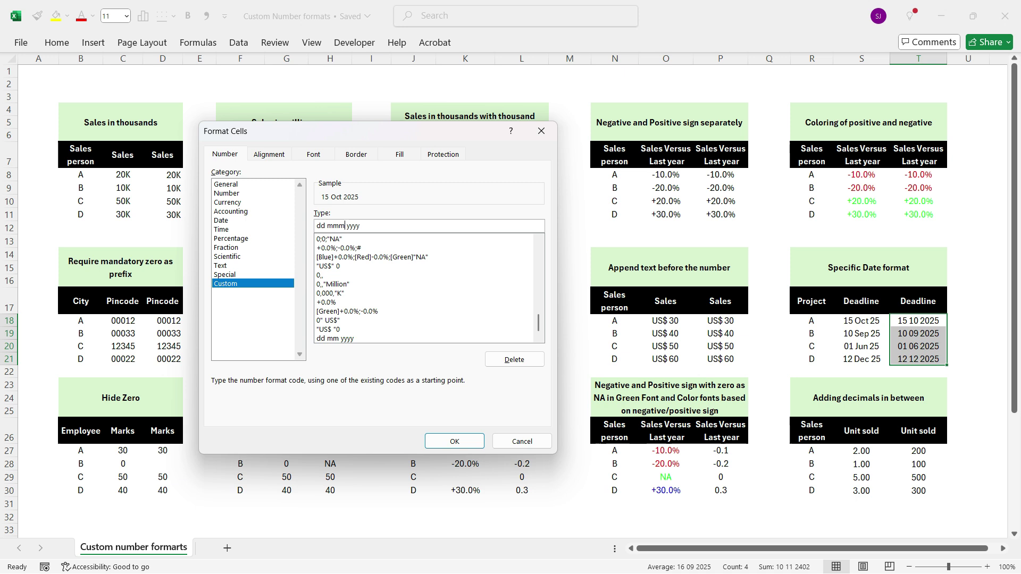
pyautogui.click(454, 441)
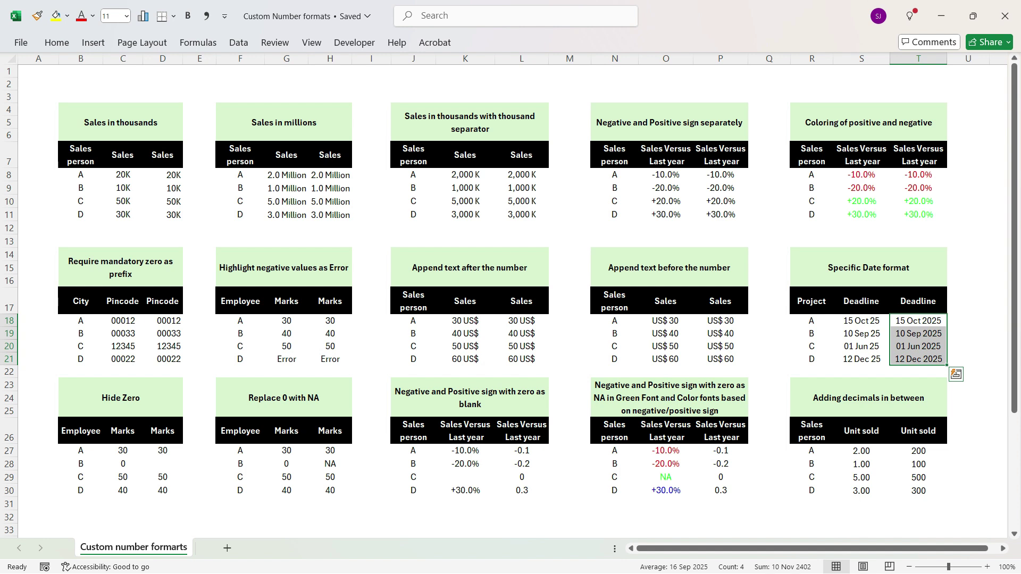
# - Shorten the year in the custom format of the deadlines in T18:T21, using dd mmm yy
pyautogui.hotkey('ctrl', '1')
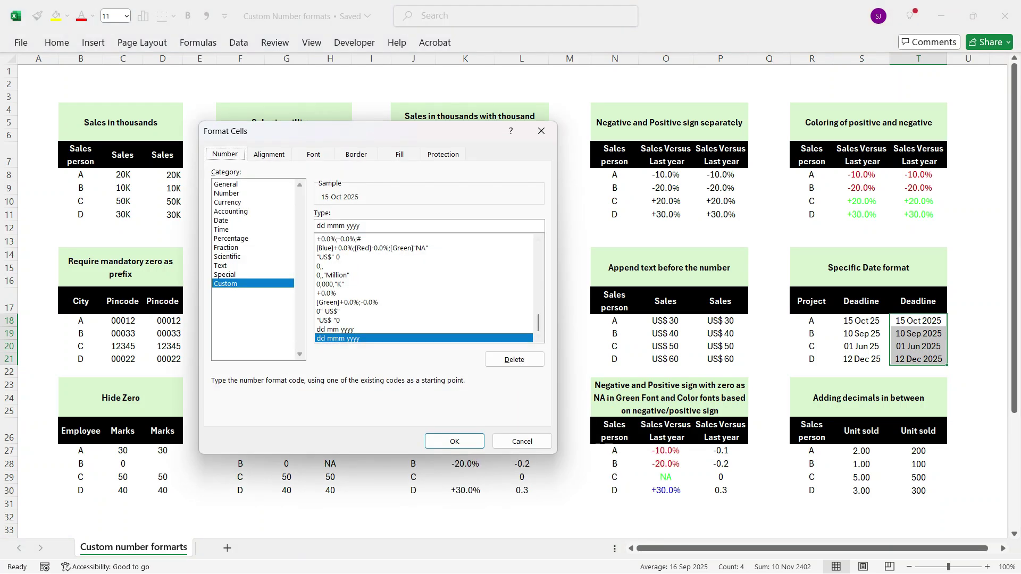
pyautogui.click(360, 225)
pyautogui.press('BackSpace')
pyautogui.press('BackSpace')
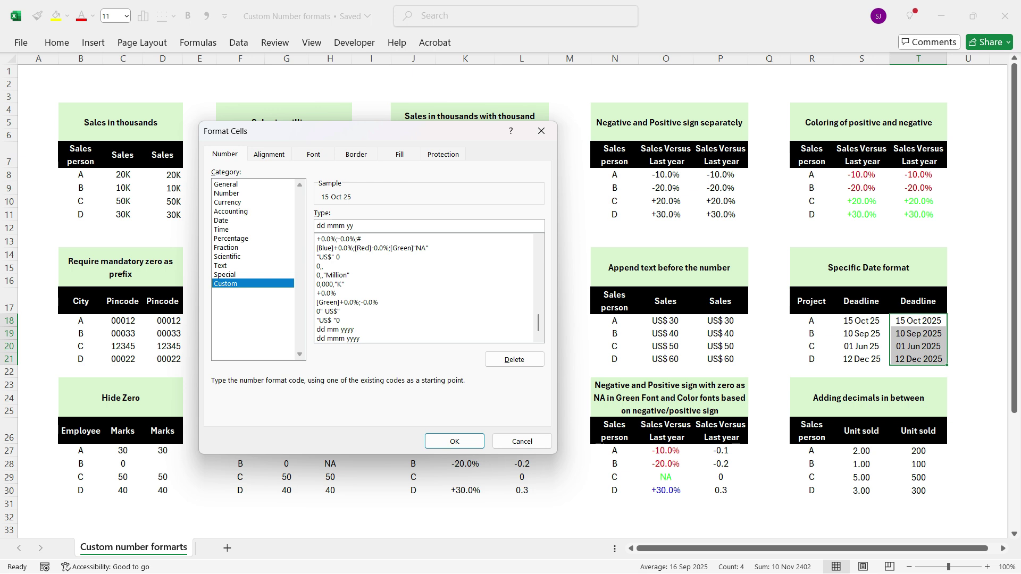
pyautogui.press('Return')
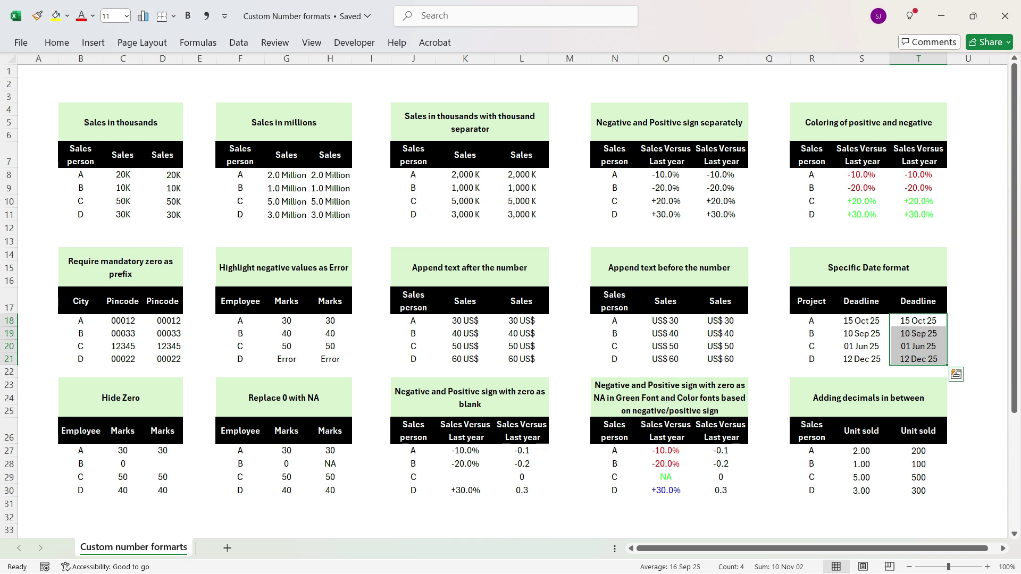
# - Apply the full-month format dd mmmm yy to the deadlines in T18:T21 and autofit the width of column T
pyautogui.hotkey('ctrl', '1')
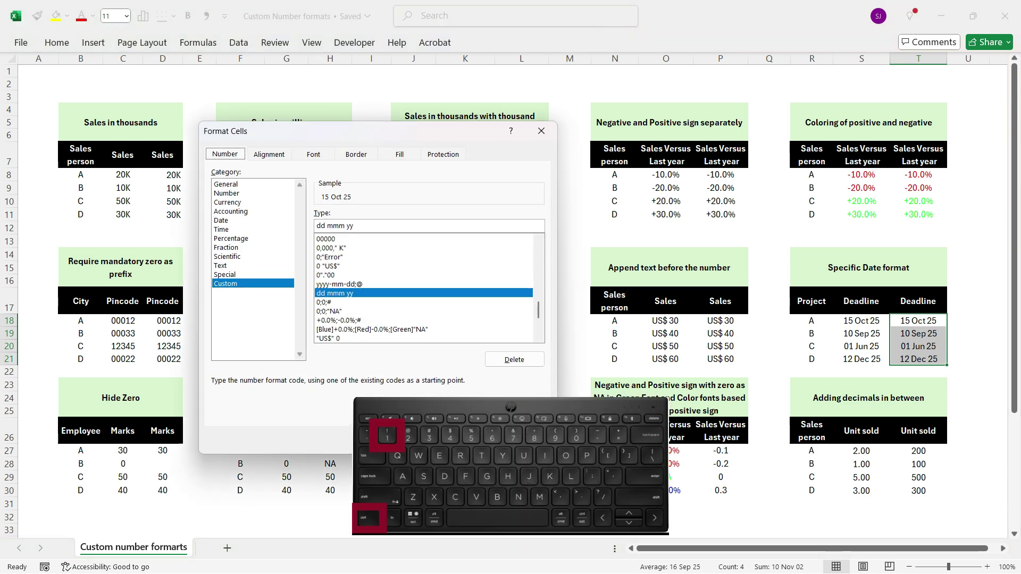
pyautogui.click(346, 226)
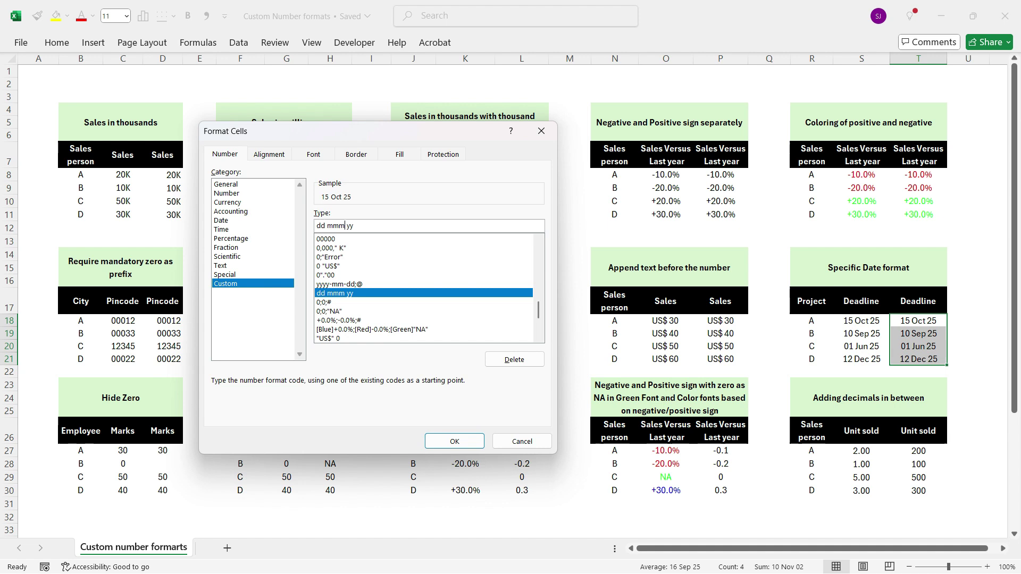
pyautogui.write('m')
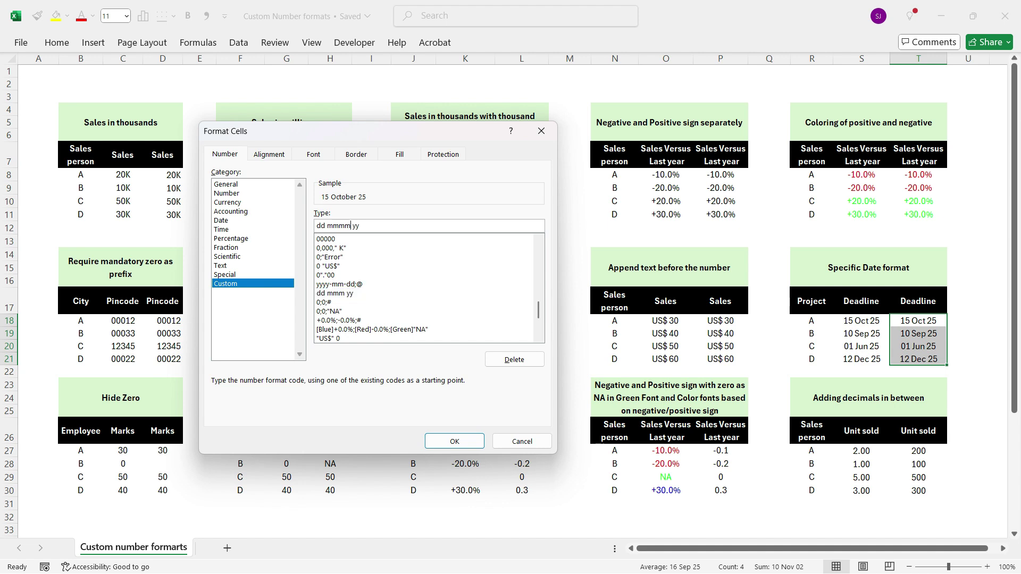
pyautogui.click(454, 442)
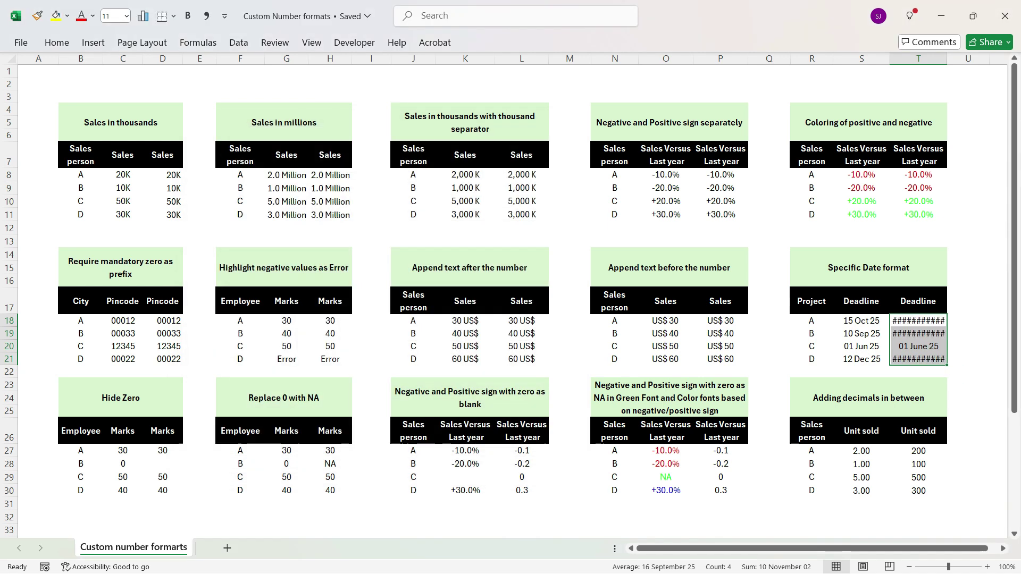
pyautogui.doubleClick(947, 59)
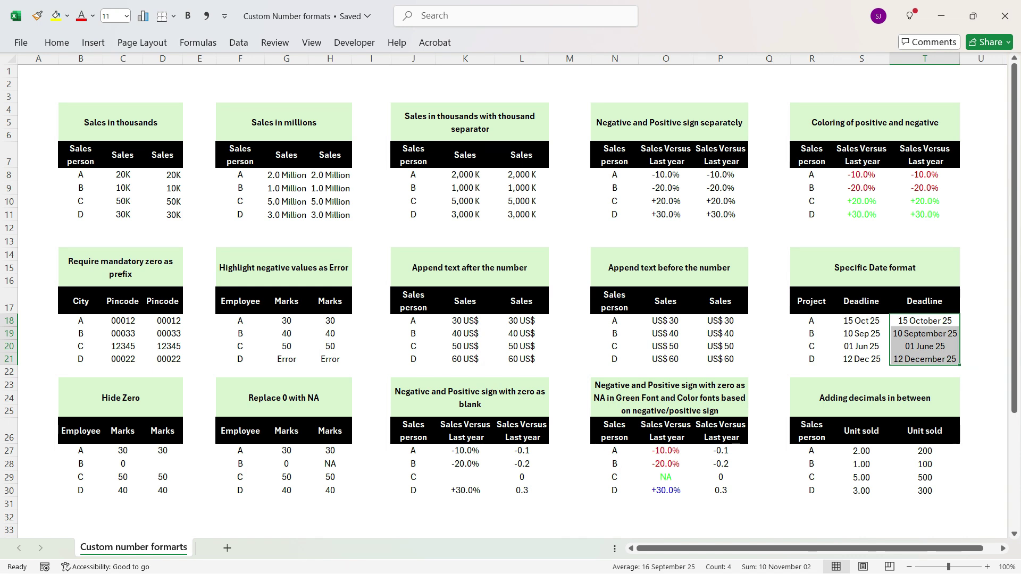
# - Return the deadlines in T18:T21 to the abbreviated-month custom format dd mmm yy
pyautogui.hotkey('ctrl', '1')
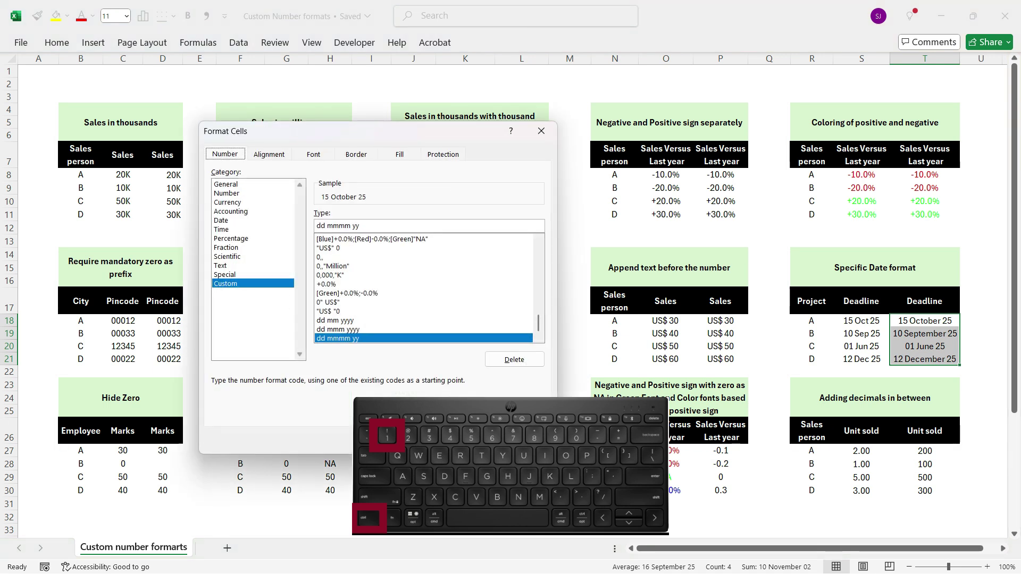
pyautogui.click(350, 226)
pyautogui.press('BackSpace')
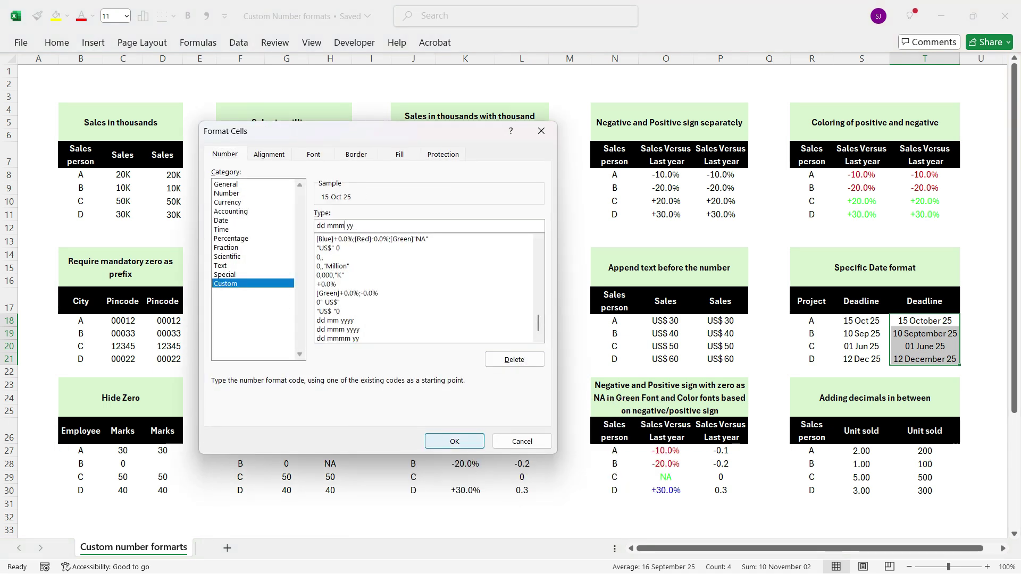
pyautogui.click(455, 441)
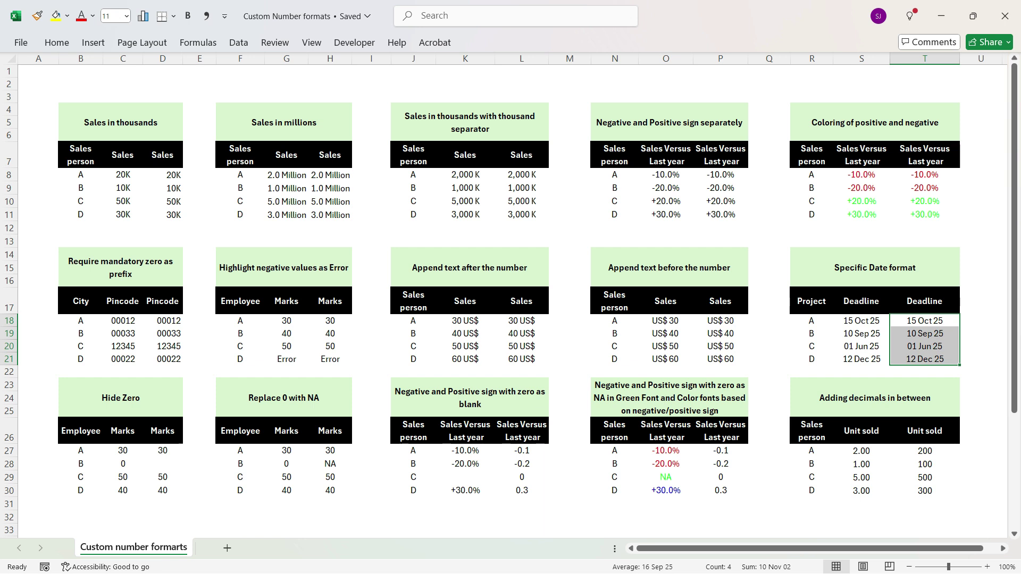
# - Add the time to the deadlines in T18:T21 by extending the custom format to dd mmm yy hh:mm
pyautogui.hotkey('ctrl', '1')
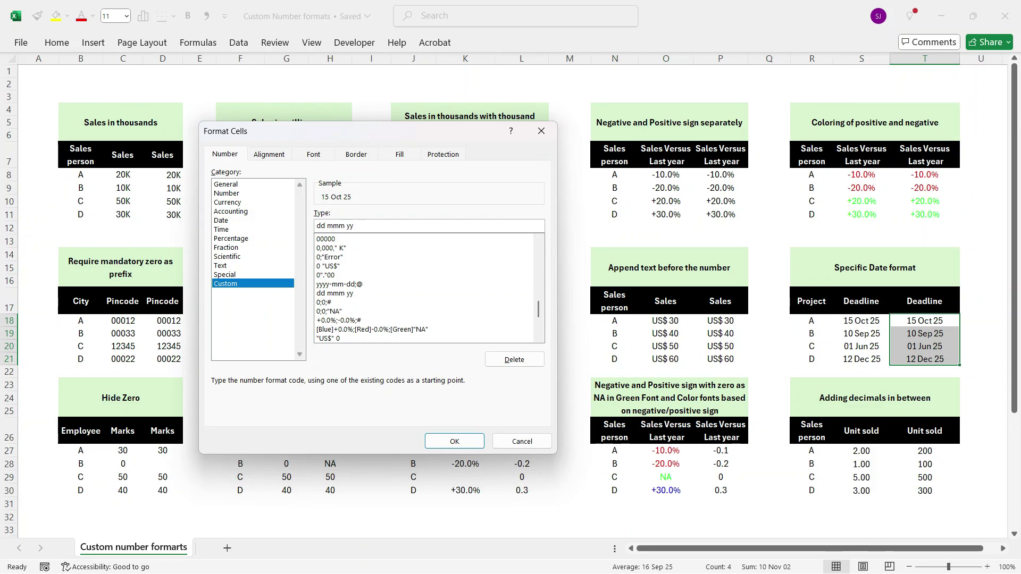
pyautogui.write('hh:mm')
pyautogui.press('Return')
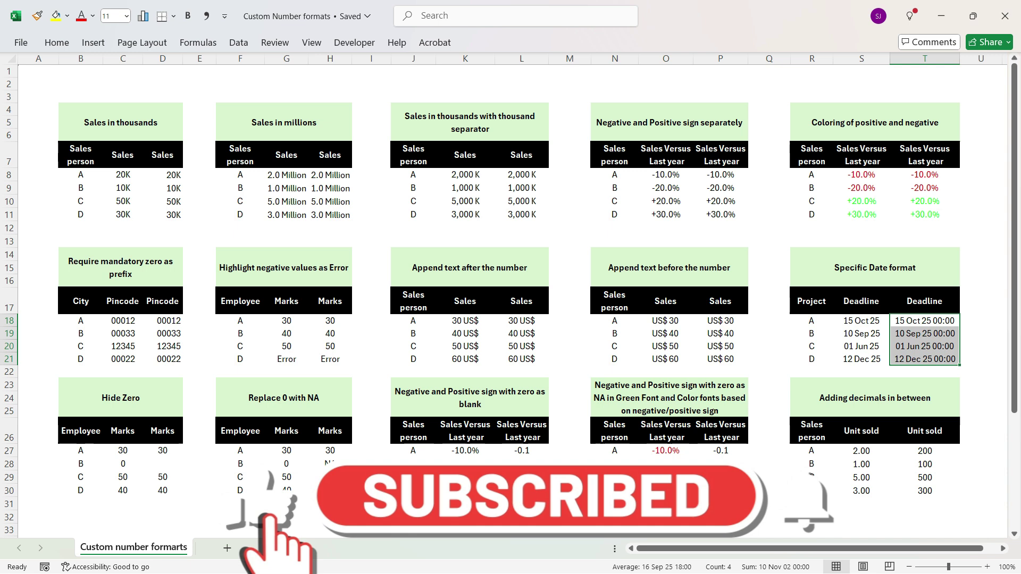
# - Apply the custom number format 0;-0;# to the marks in C27:C30 of the Hide Zero table
pyautogui.click(162, 450)
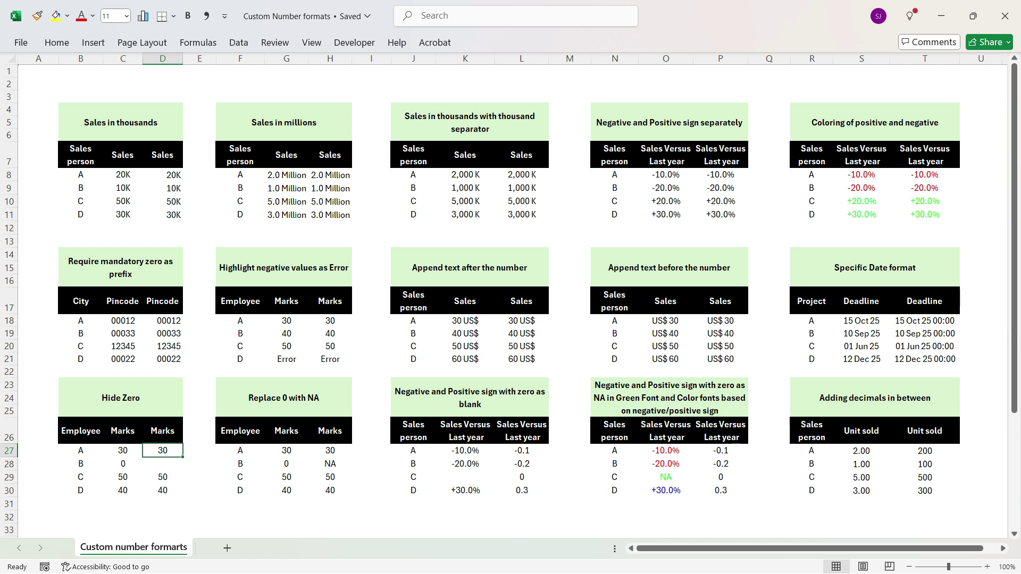
pyautogui.press('Left')
pyautogui.hotkey('shift', 'Down')
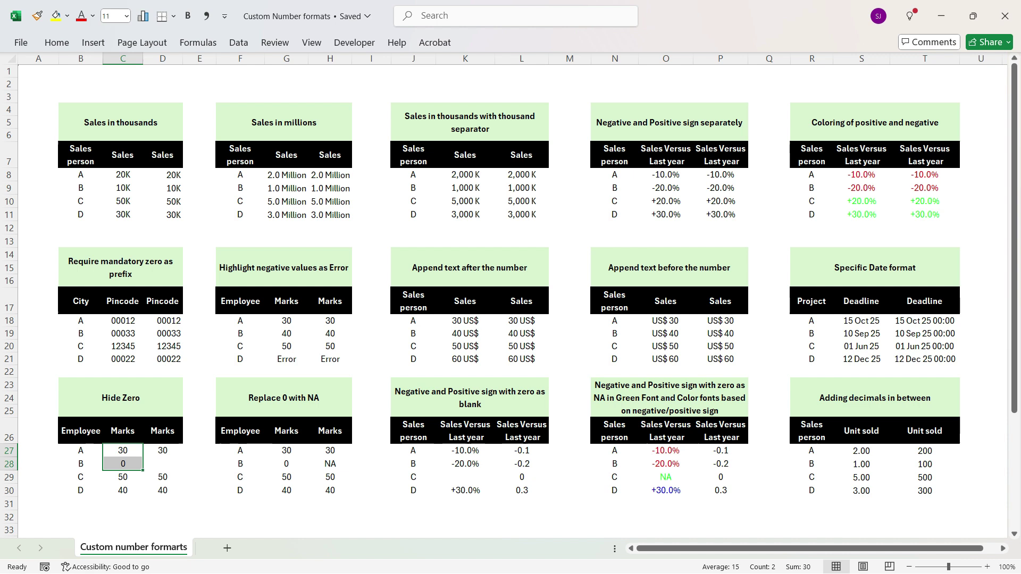
pyautogui.hotkey('shift', 'Down')
pyautogui.hotkey('shift', 'Down')
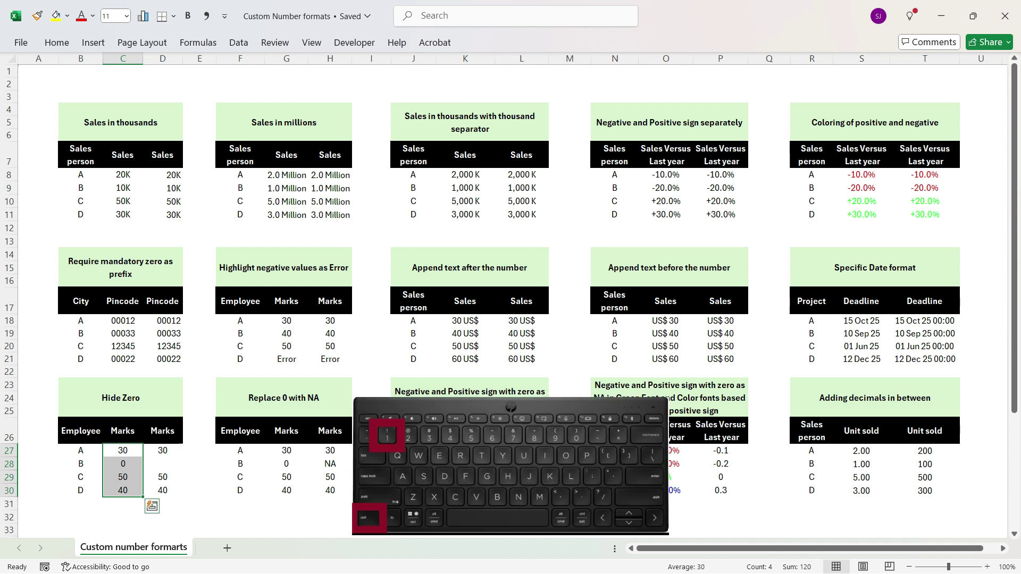
pyautogui.hotkey('ctrl', '1')
pyautogui.click(252, 284)
pyautogui.write('0')
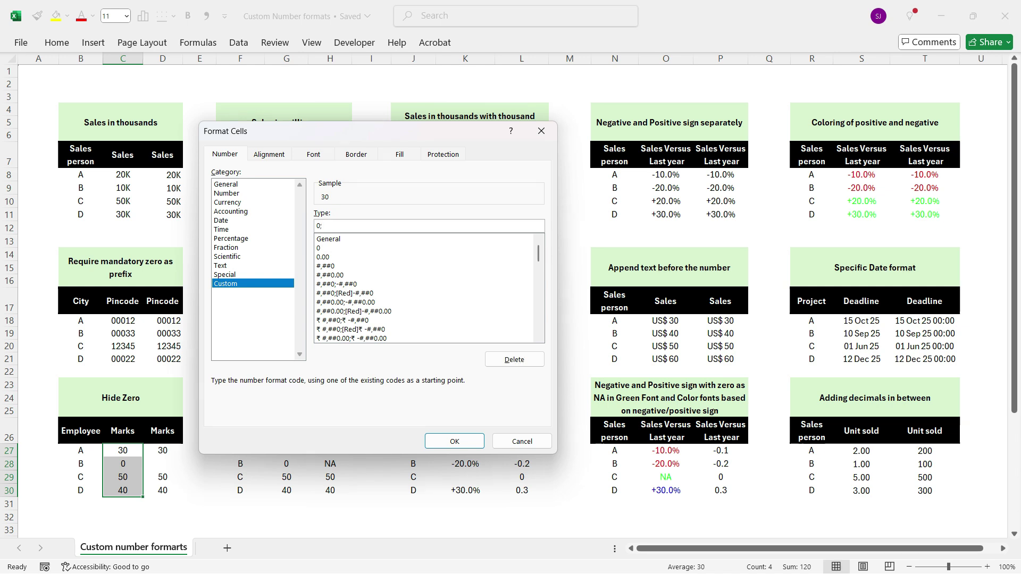
pyautogui.write('-0;')
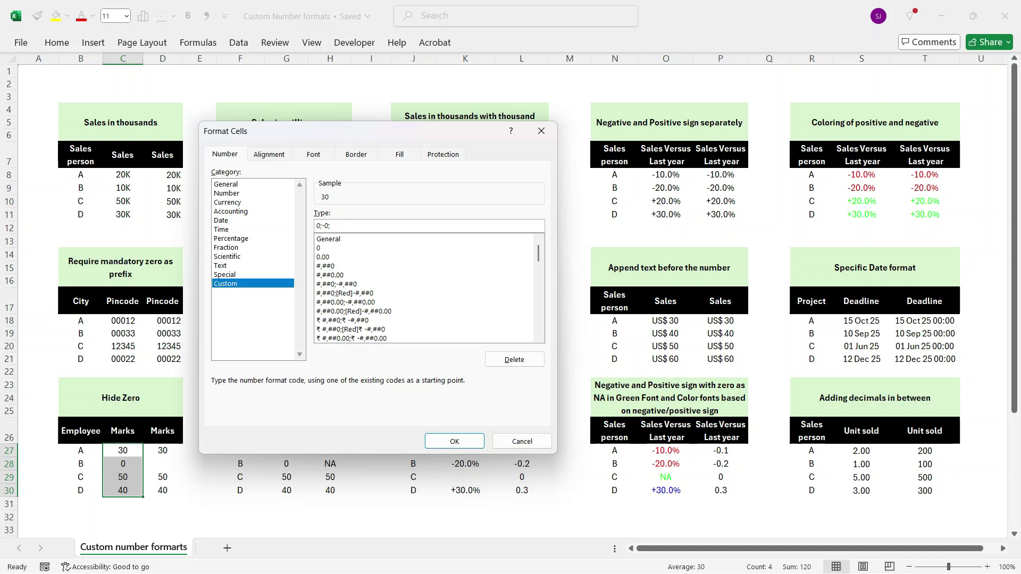
pyautogui.moveTo(316, 225); pyautogui.dragTo(320, 226)
pyautogui.press('Right')
pyautogui.hotkey('shift', 'Right')
pyautogui.click(330, 226)
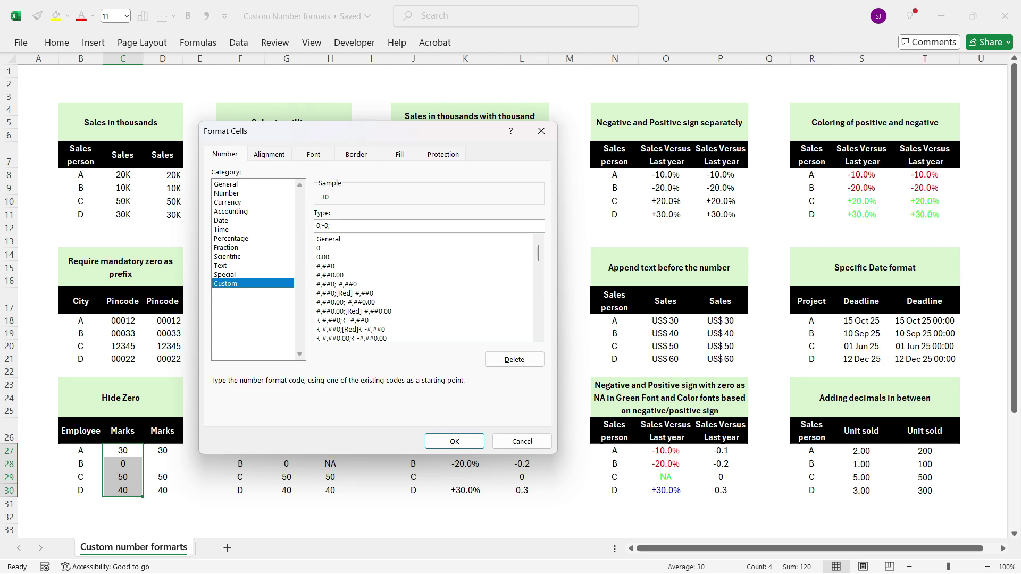
pyautogui.write('#')
pyautogui.press('Return')
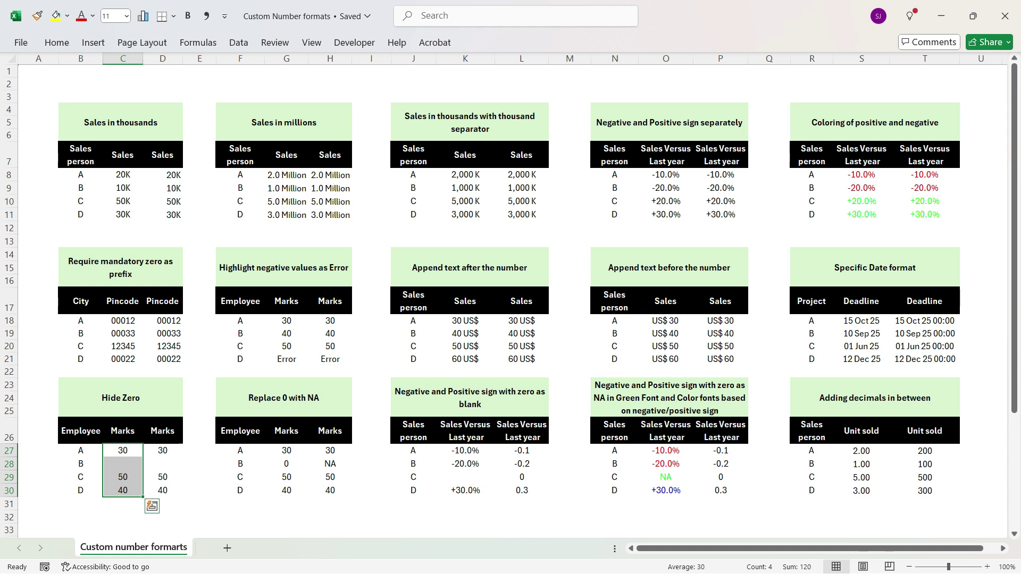
# - Apply the custom number format 0;-0;"NA" to the marks in G27:G30 of the Replace 0 with NA table
pyautogui.click(286, 463)
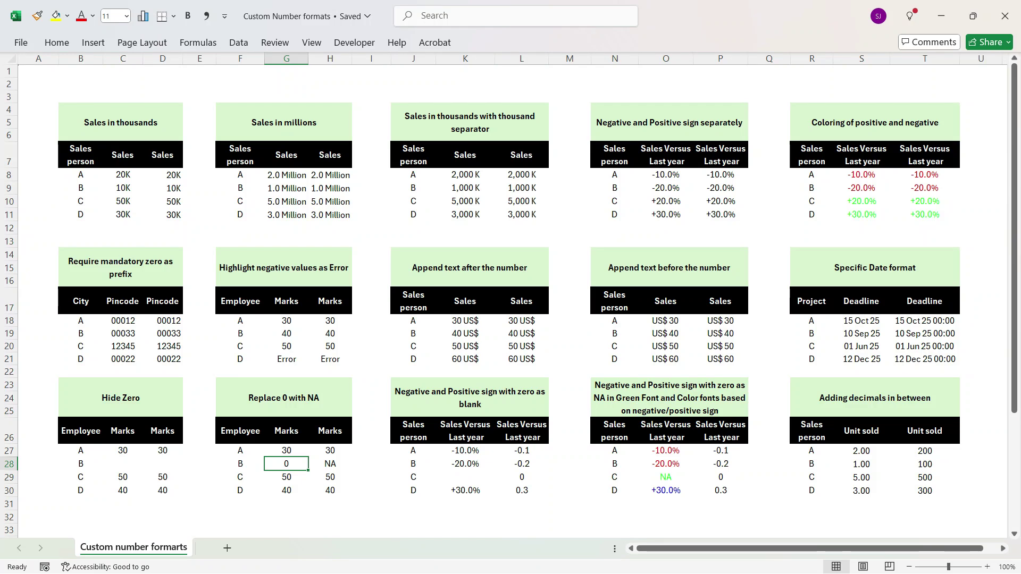
pyautogui.moveTo(286, 450); pyautogui.dragTo(287, 464)
pyautogui.hotkey('shift', 'Down')
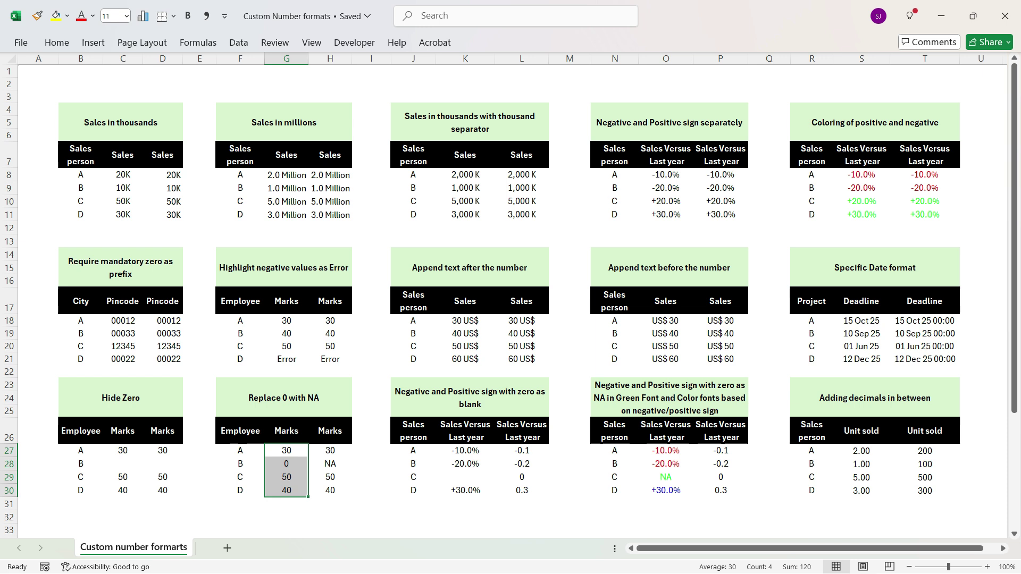
pyautogui.hotkey('ctrl', '1')
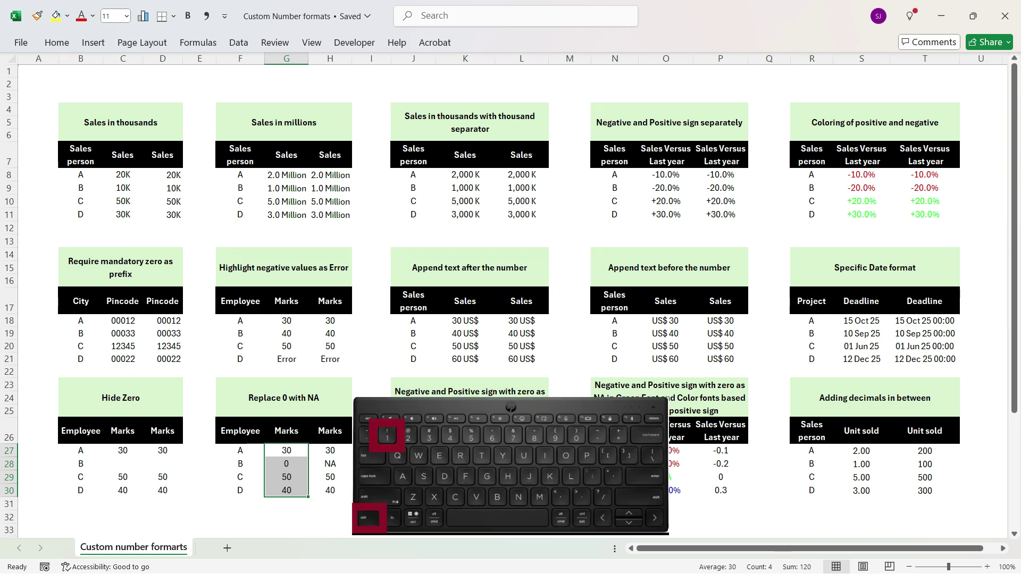
pyautogui.moveTo(500, 119); pyautogui.dragTo(524, 117)
pyautogui.click(430, 269)
pyautogui.click(545, 211)
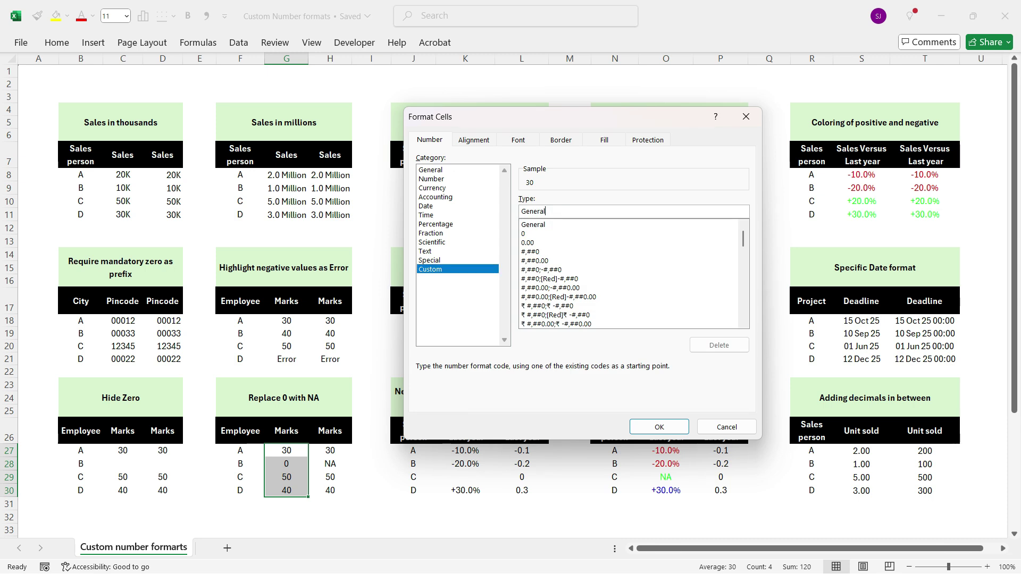
pyautogui.press('BackSpace')
pyautogui.press('BackSpace')
pyautogui.press('BackSpace')
pyautogui.press('BackSpace')
pyautogui.press('BackSpace')
pyautogui.press('BackSpace')
pyautogui.press('BackSpace')
pyautogui.write('0;-0')
pyautogui.write('NA"')
pyautogui.press('Return')
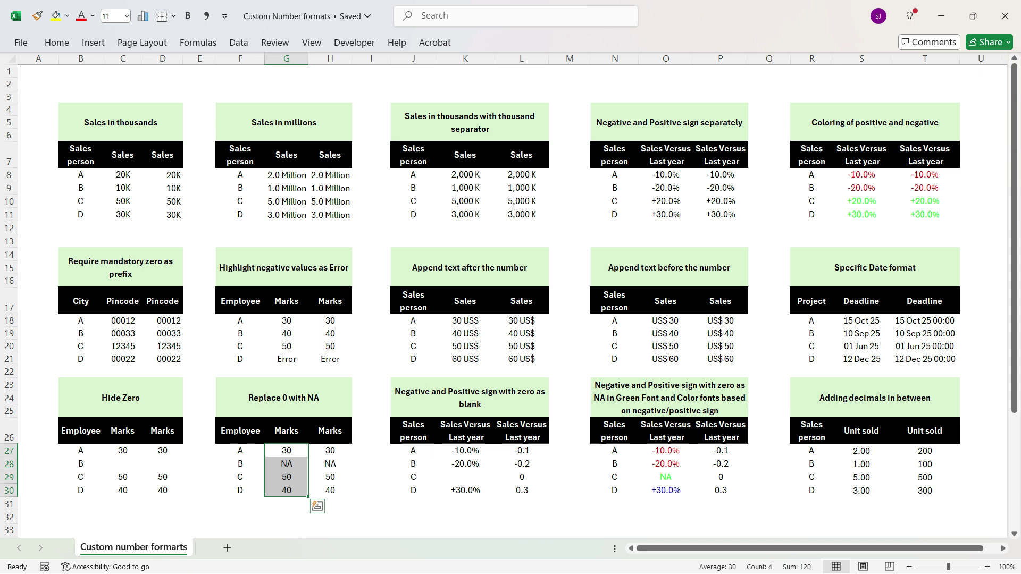
# - Enter the custom number format +0.0%;-0.0%; for L27:L30 in the table of signed values with zero as blank
pyautogui.click(413, 490)
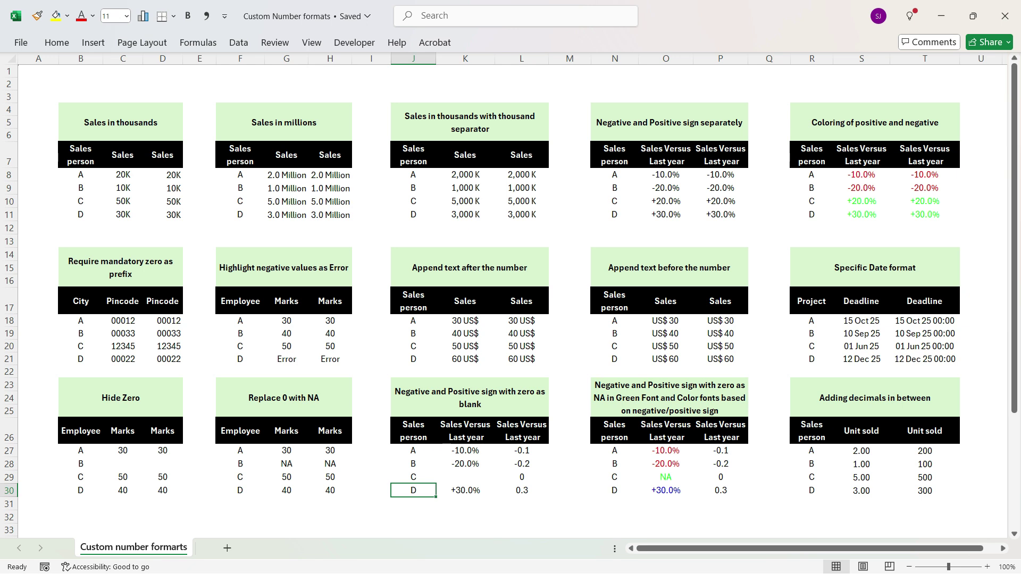
pyautogui.moveTo(522, 450); pyautogui.dragTo(521, 490)
pyautogui.hotkey('ctrl', '1')
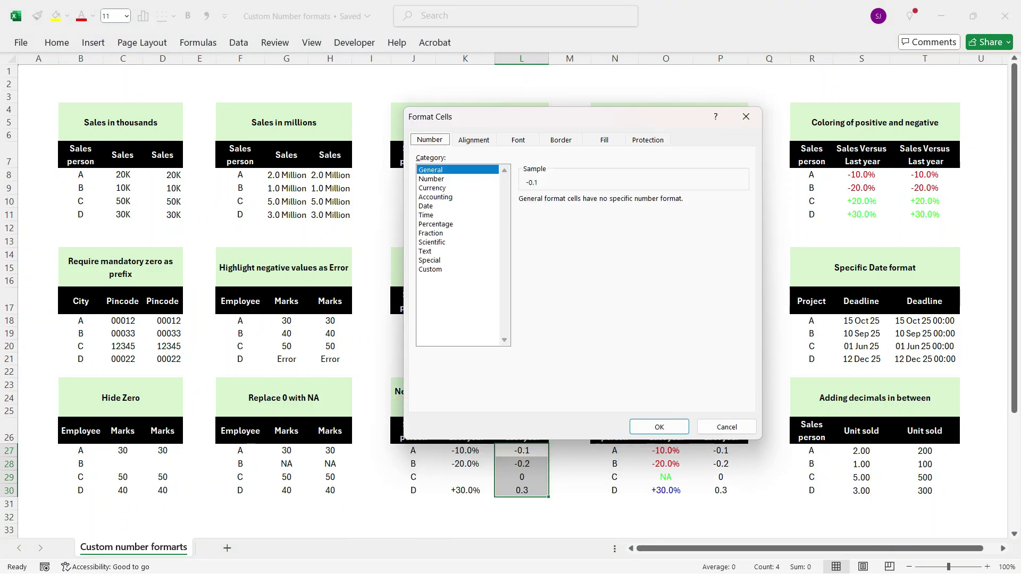
pyautogui.moveTo(576, 99); pyautogui.dragTo(575, 57)
pyautogui.click(434, 199)
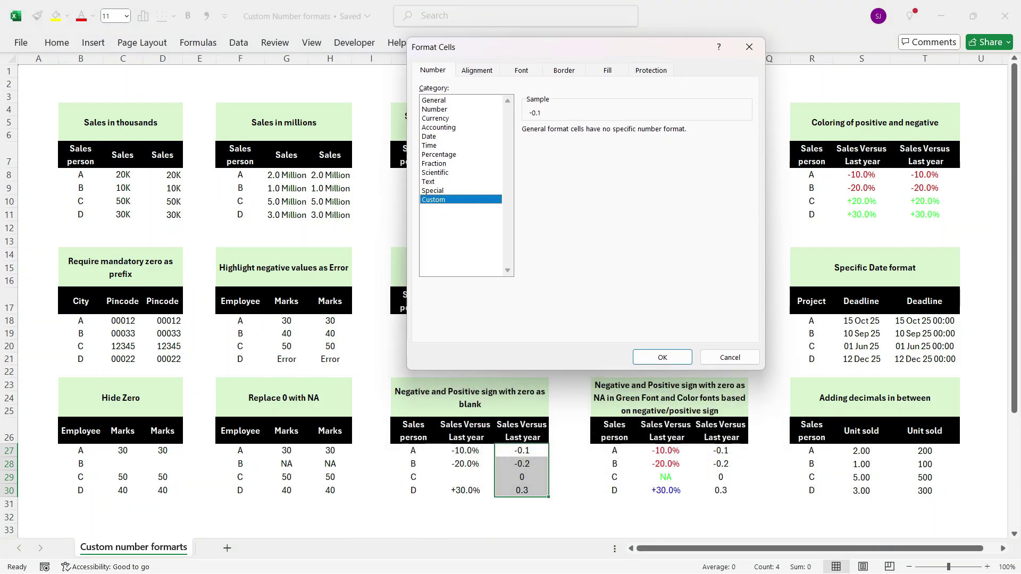
pyautogui.press('Tab')
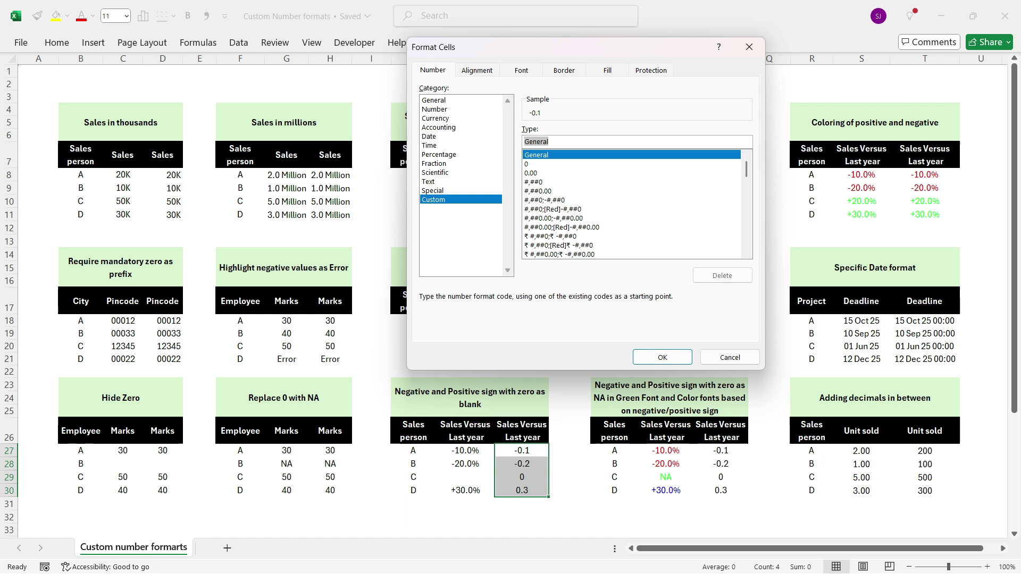
pyautogui.press('BackSpace')
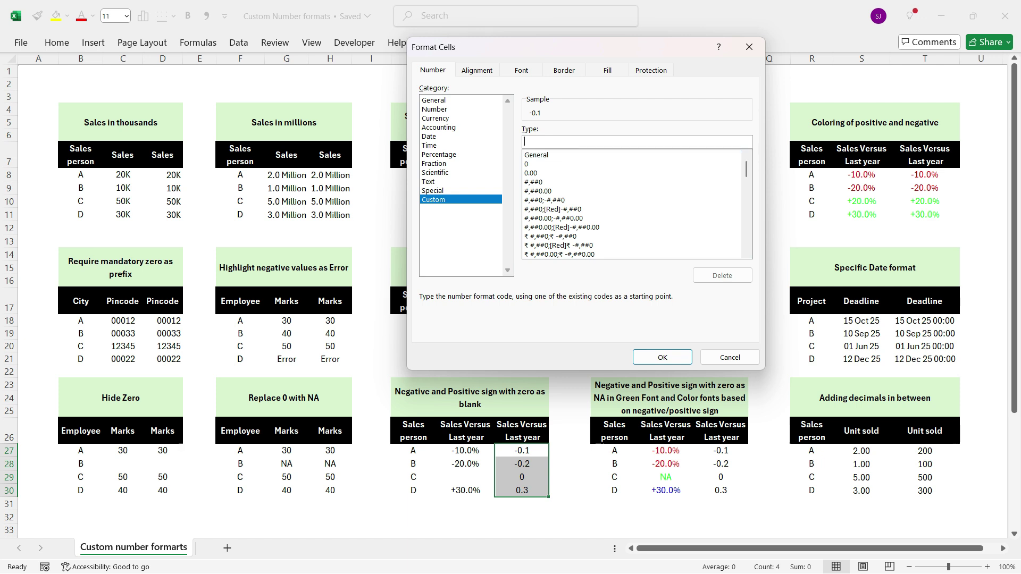
pyautogui.write('+')
pyautogui.write('0.0%;-0.0%')
pyautogui.write(';')
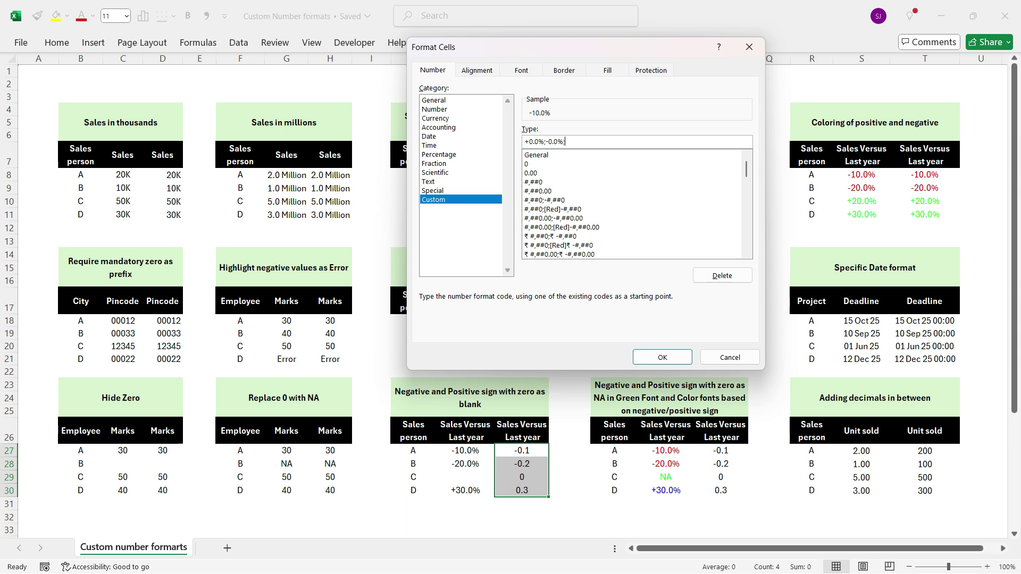
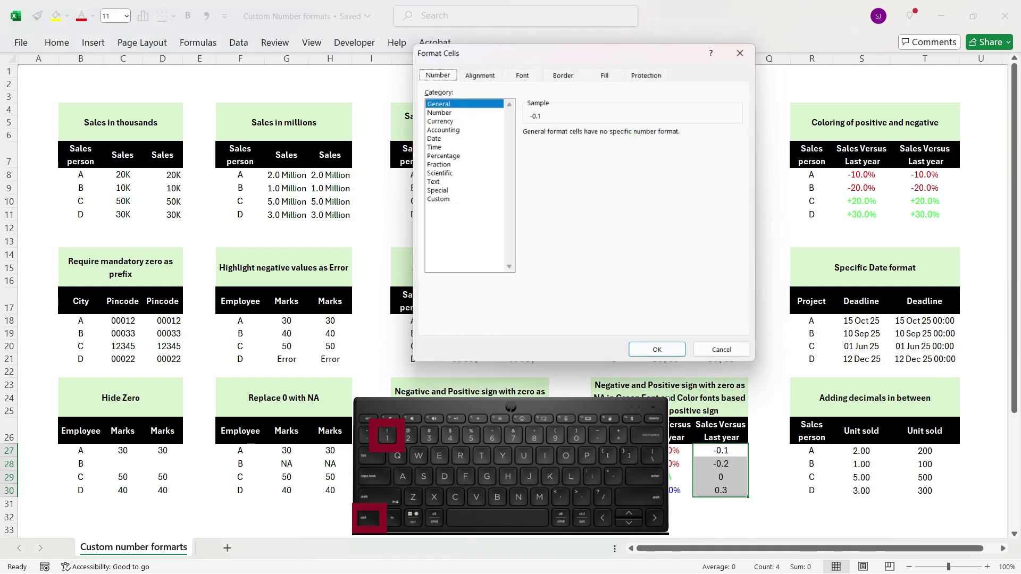
# - Enter the custom number format +0.0%;-0.0%;"NA" for the Sales Versus Last year values in P27:P30
pyautogui.press('Tab')
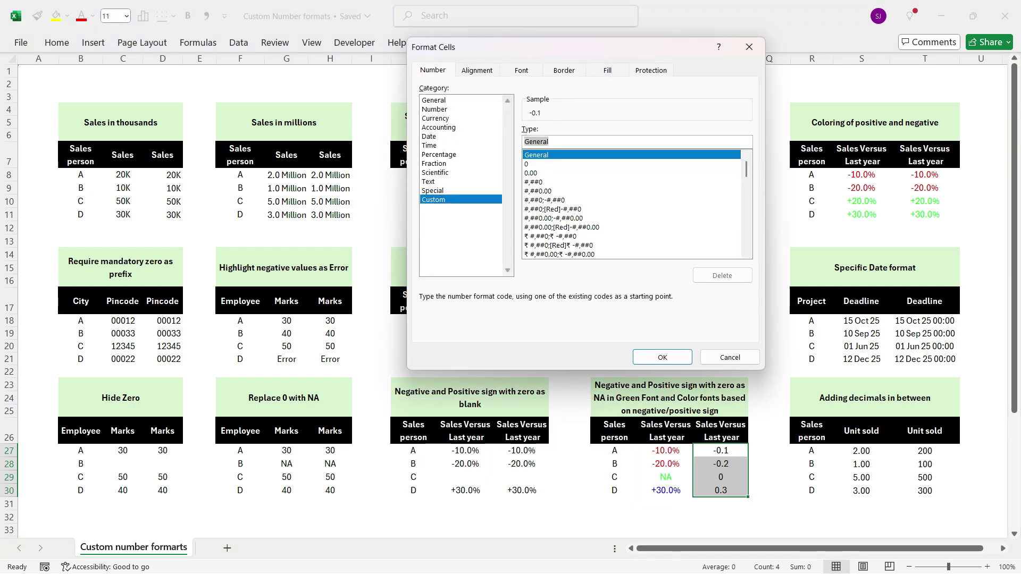
pyautogui.press('BackSpace')
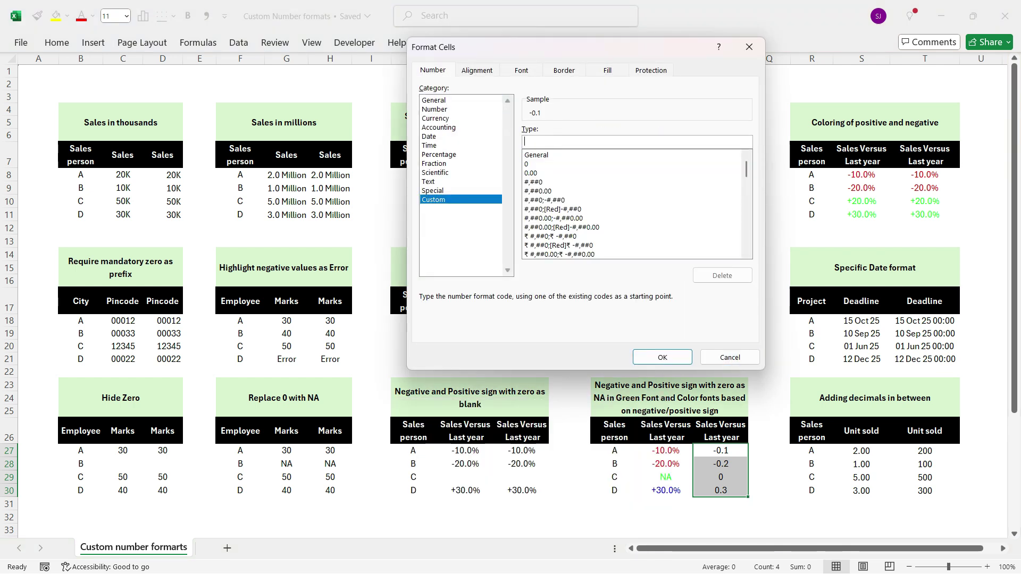
pyautogui.write('+0.')
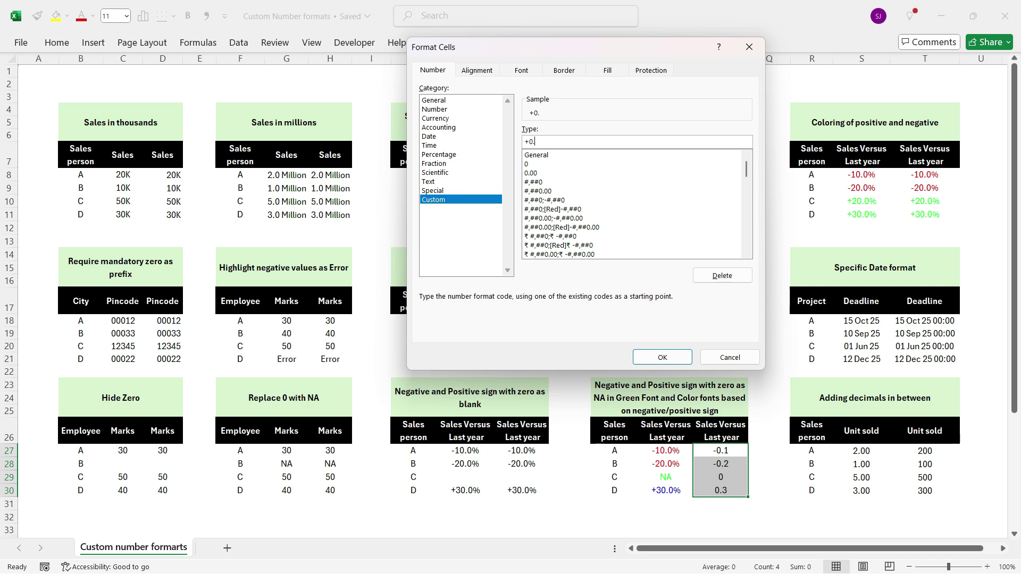
pyautogui.write('0%')
pyautogui.write(';')
pyautogui.write('-0.0')
pyautogui.write('%')
pyautogui.write('"')
pyautogui.write('NA')
# - Add colour codes to the P27:P30 format, making it [Blue]+0.0%;[Red]-0.0%;[Green]"NA", and apply it
pyautogui.write('[')
pyautogui.write('Blu')
pyautogui.write('e')
pyautogui.write(']')
pyautogui.write('[Red')
pyautogui.write(']')
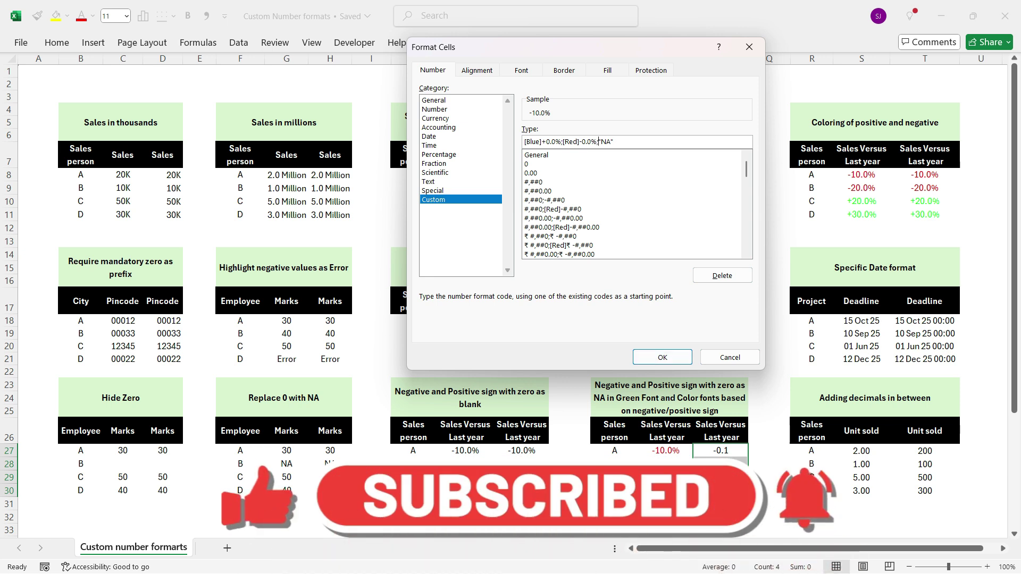
pyautogui.write('[')
pyautogui.write('Gre')
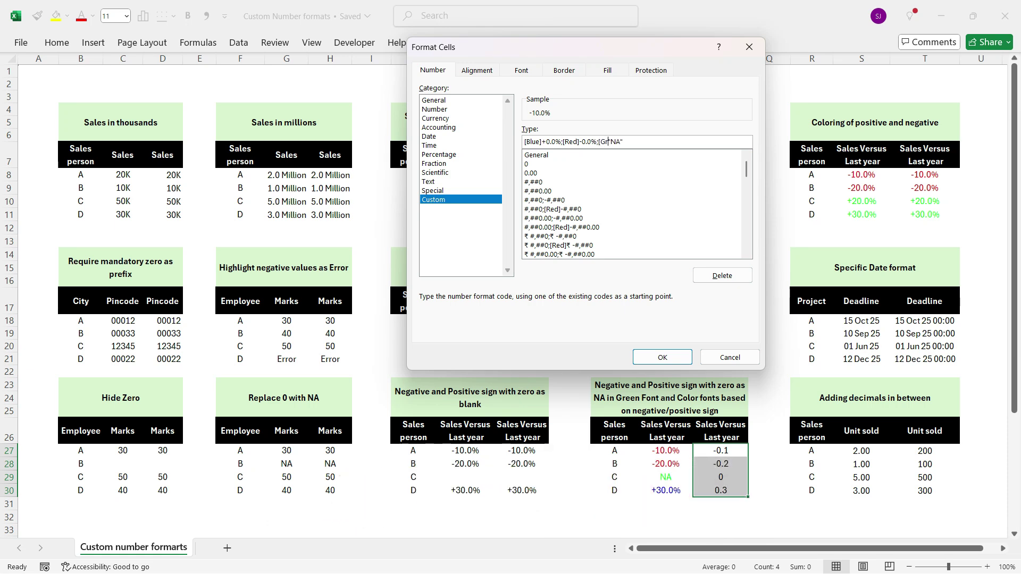
pyautogui.write('en]')
pyautogui.press('Return')
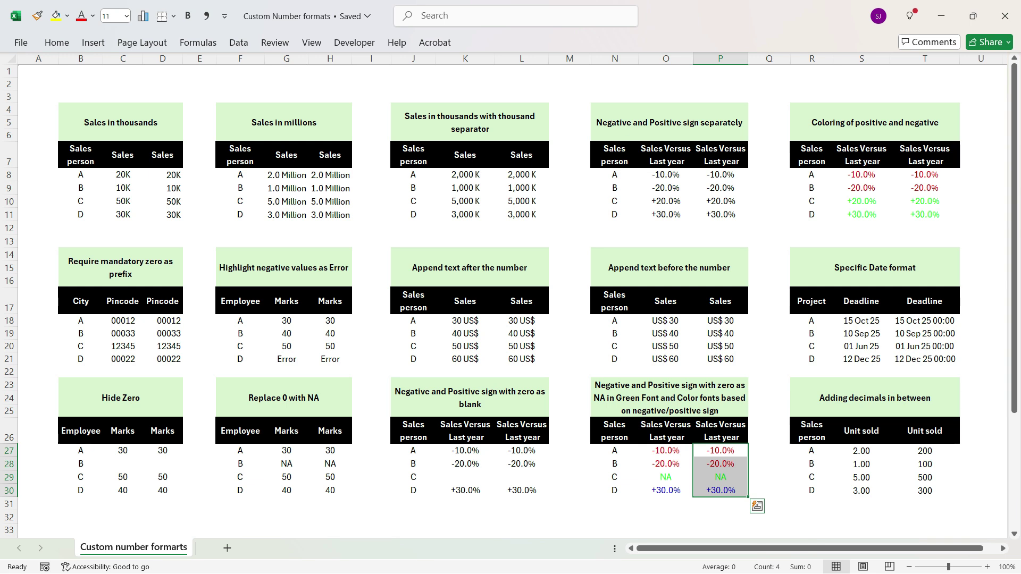
# - Apply the custom number format 0"."00 to the units sold in T27:T30 of the Adding decimals in between table
pyautogui.click(924, 451)
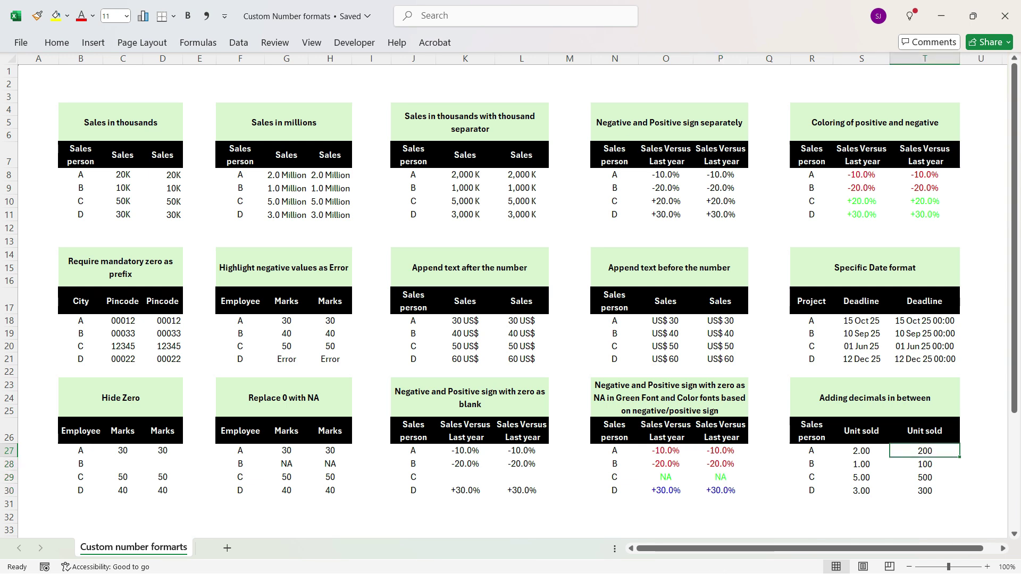
pyautogui.hotkey('shift', 'Down')
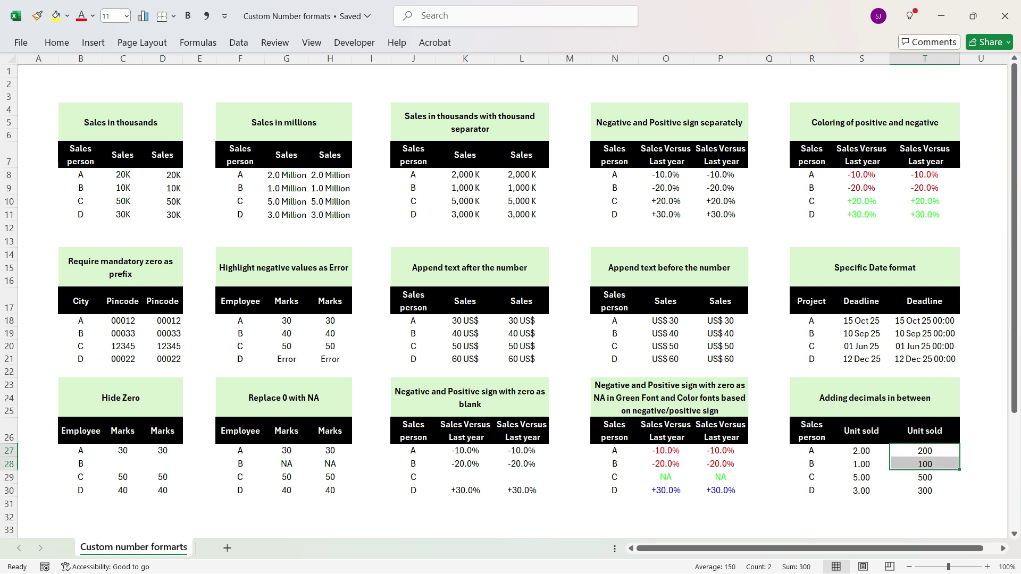
pyautogui.hotkey('shift', 'Down')
pyautogui.hotkey('shift', 'Down')
pyautogui.hotkey('ctrl', '1')
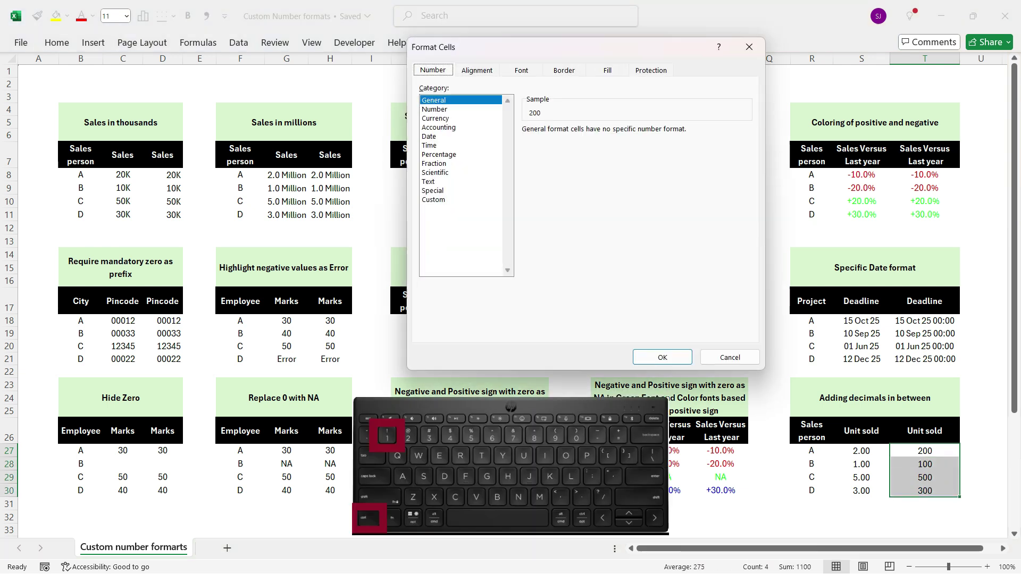
pyautogui.click(433, 199)
pyautogui.press('Tab')
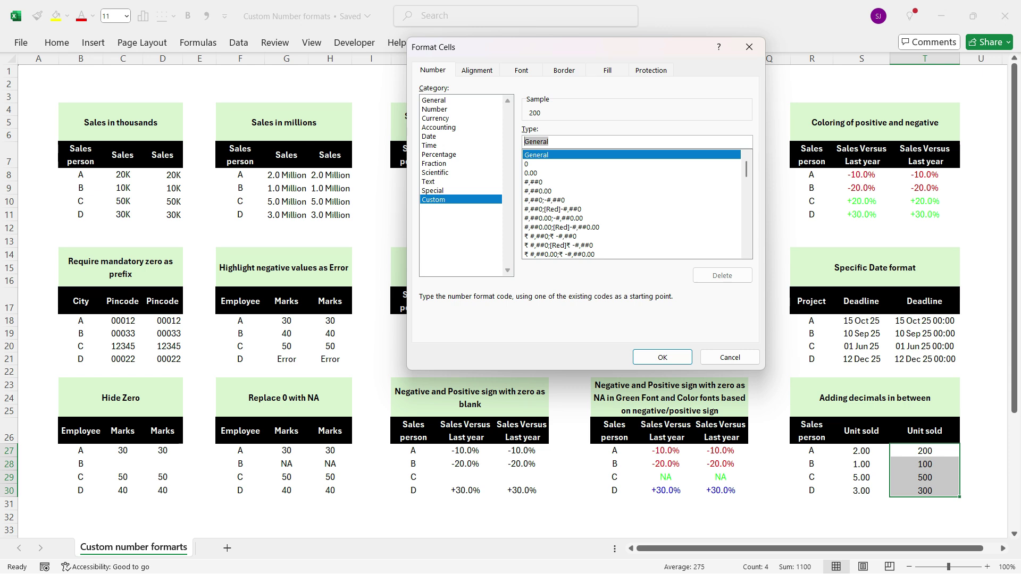
pyautogui.press('BackSpace')
pyautogui.write('0')
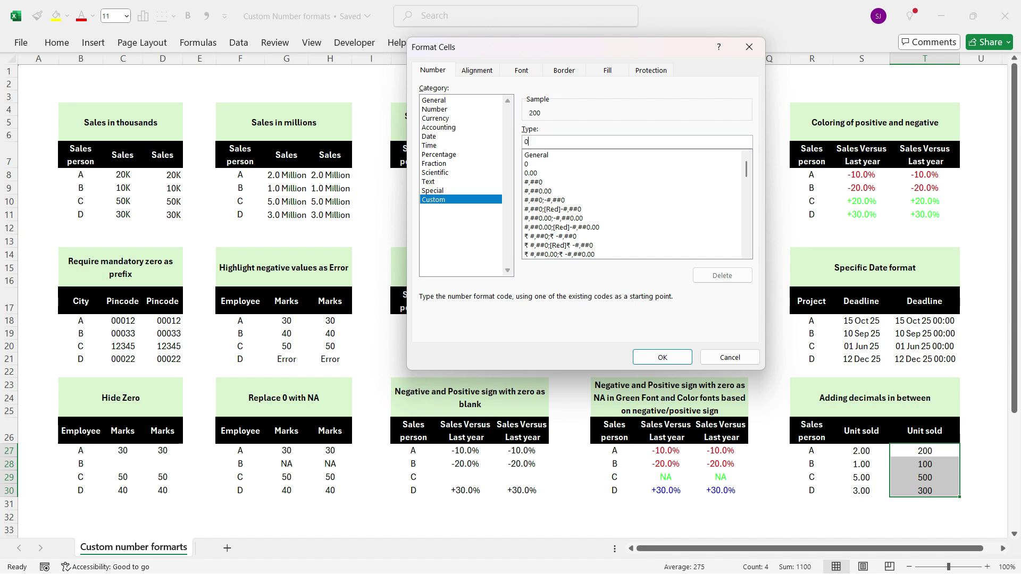
pyautogui.write('"')
pyautogui.write('."00')
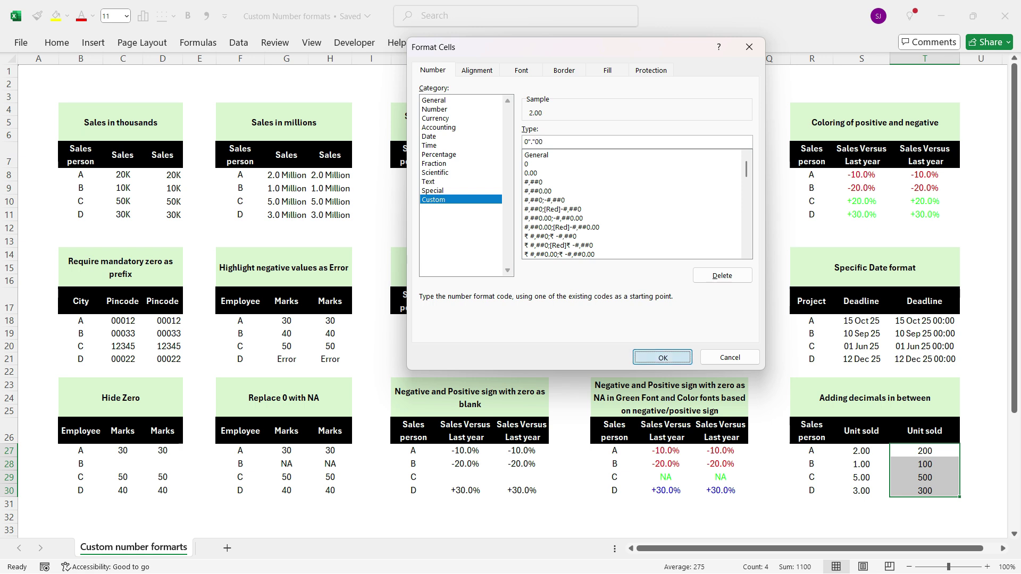
pyautogui.press('Return')
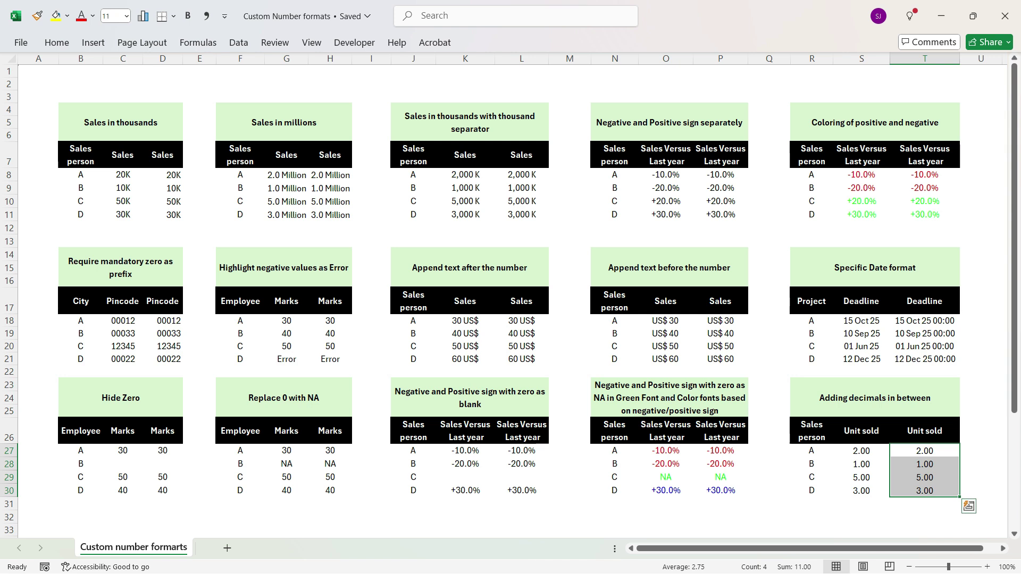